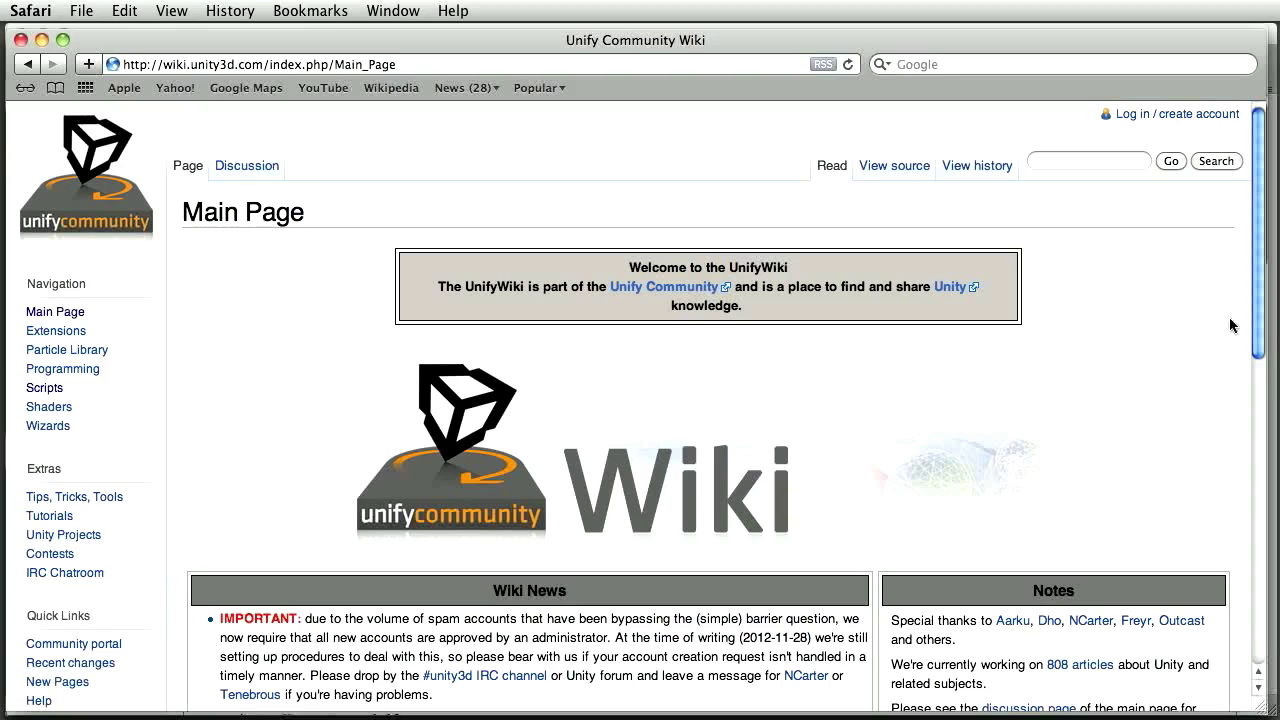
Step: Browse the Unify wiki's Scripts > Controllers camera list to the MouseOrbitZoom script page
drag(1260, 328, 1268, 577)
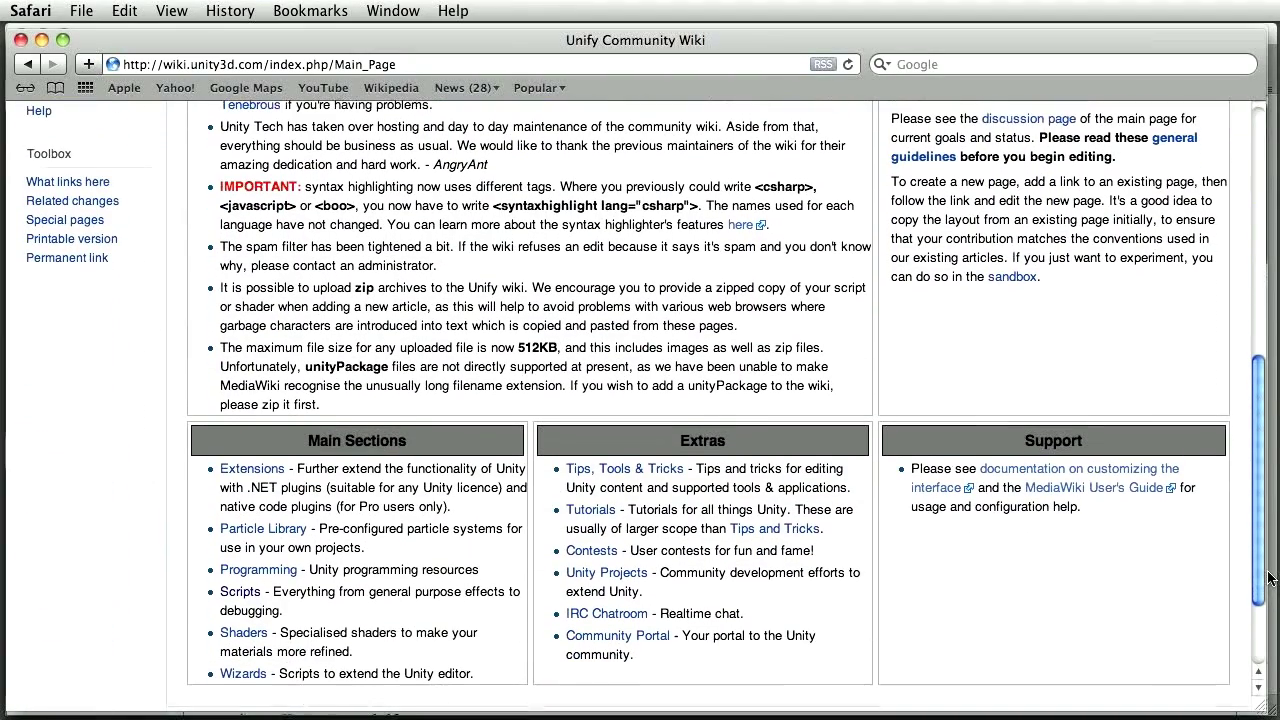
click(248, 594)
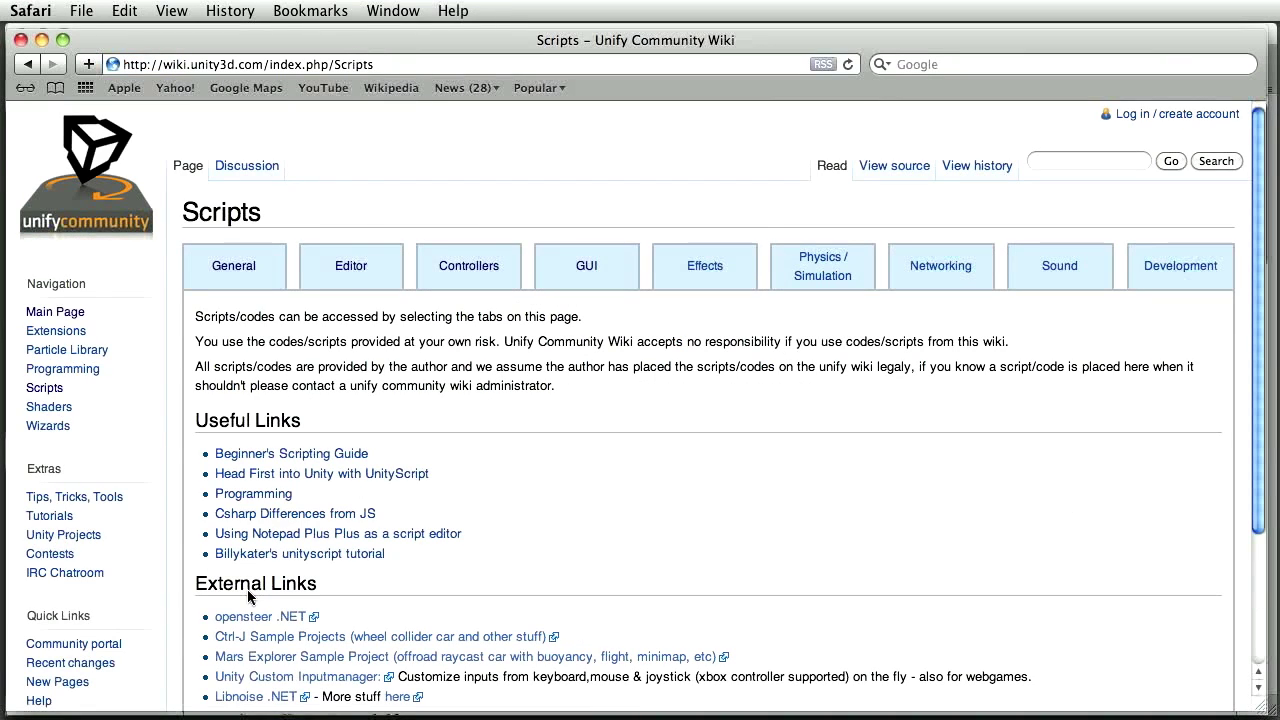
click(469, 265)
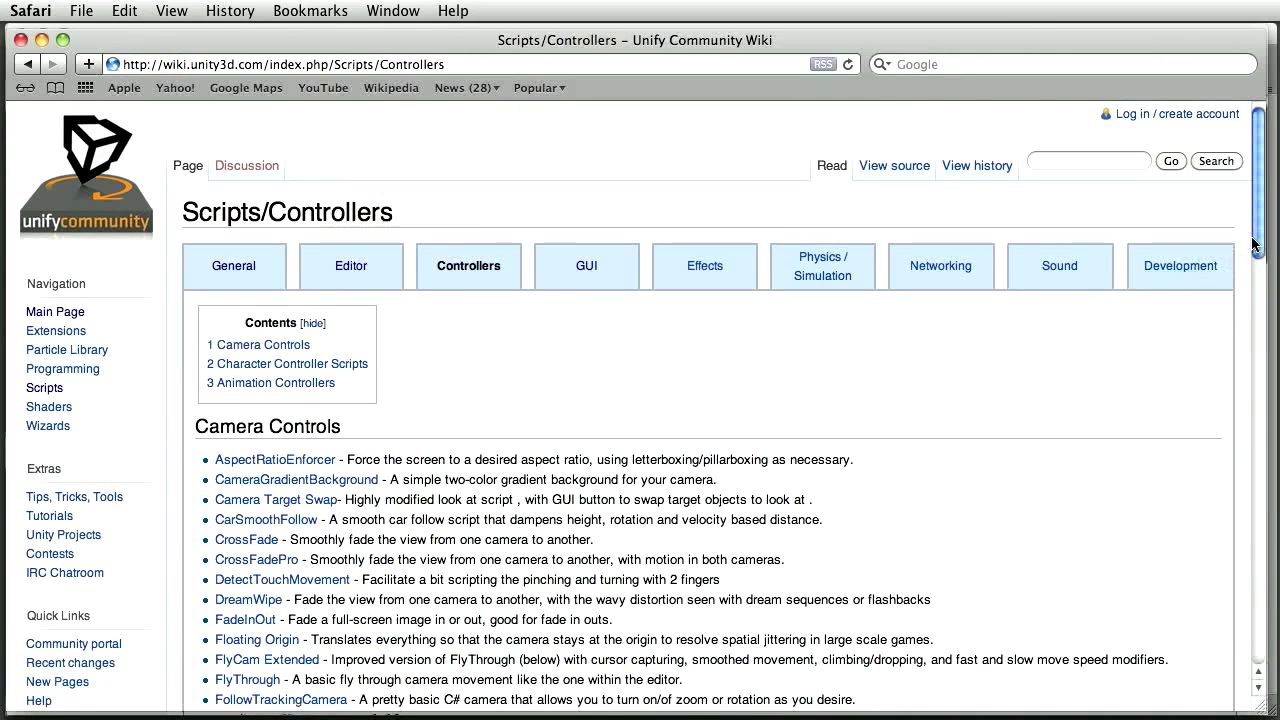
drag(1257, 250, 1255, 352)
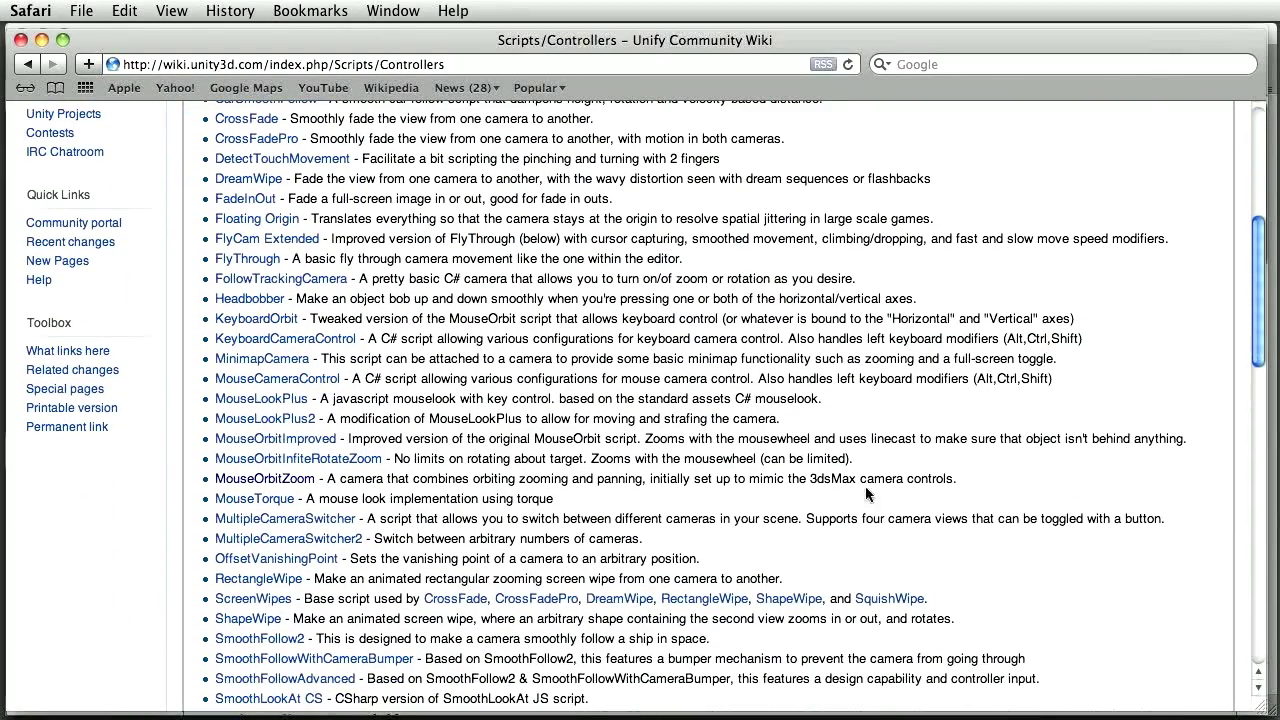
click(265, 480)
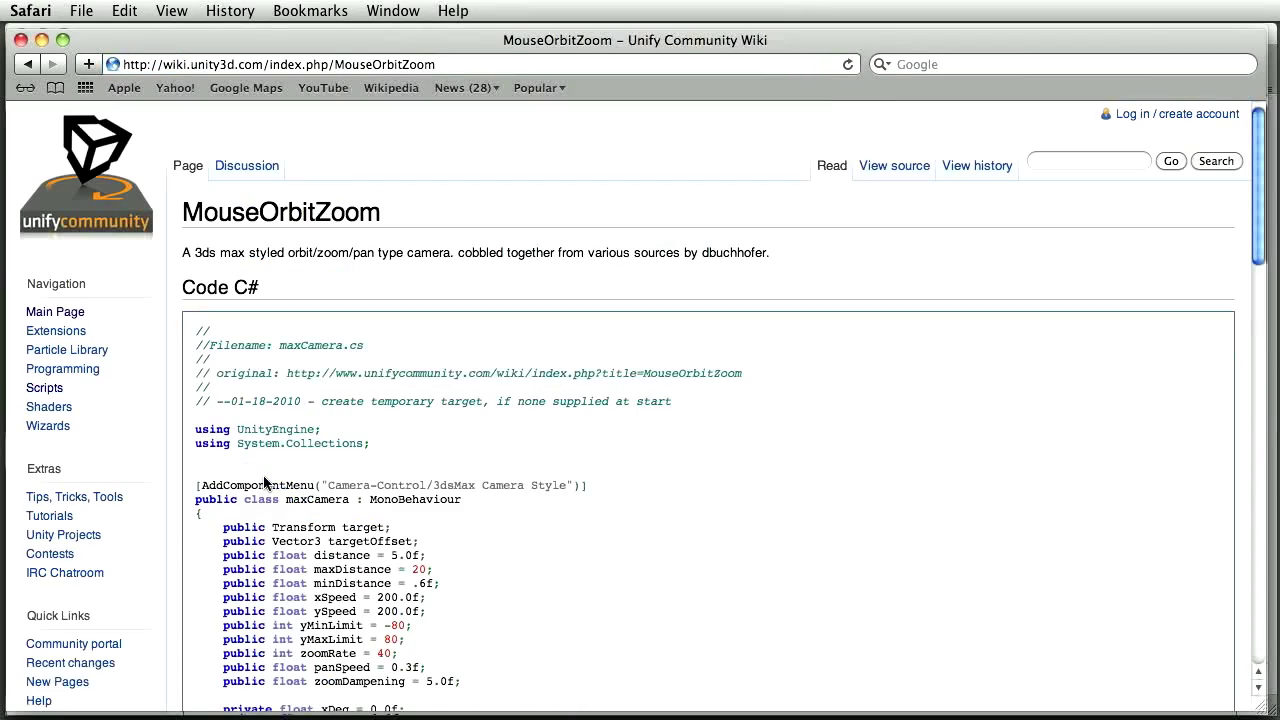
Step: Scroll through the MouseOrbitZoom page to read its maxCamera C# code
drag(1252, 245, 1277, 237)
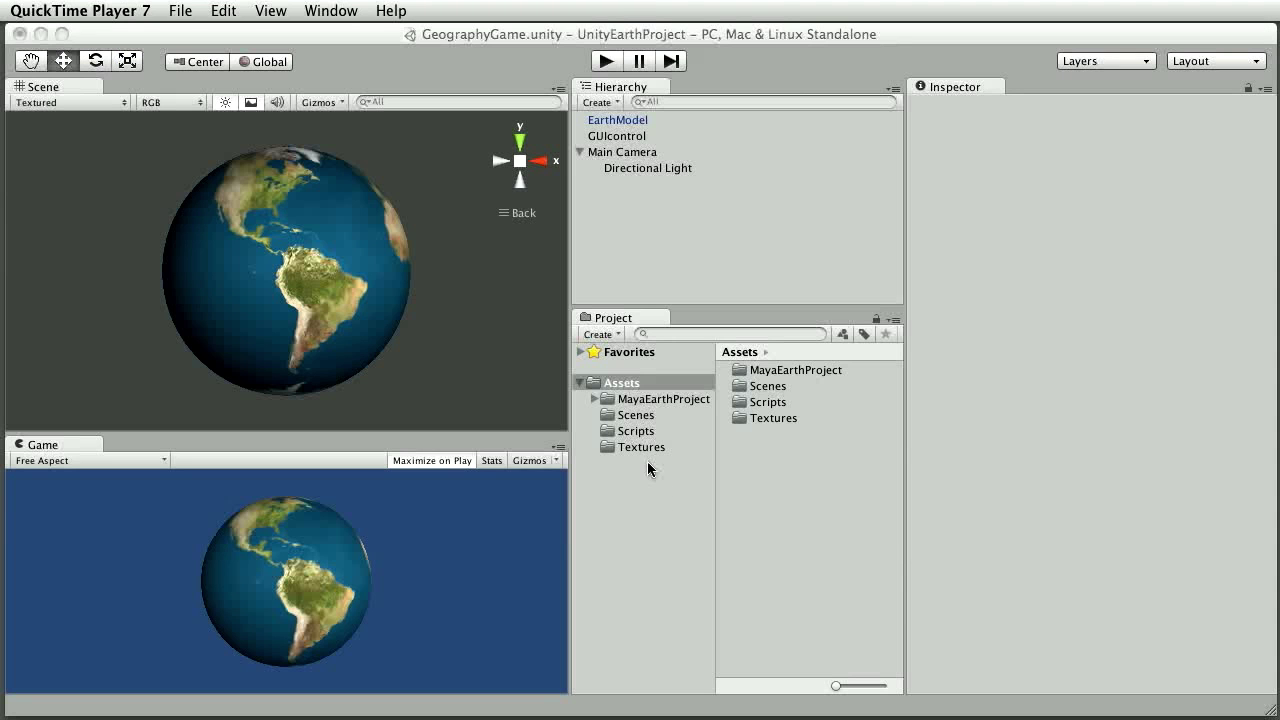
Step: Open MaxCamera from Assets/Scripts in MonoDevelop and scroll through its code
click(645, 431)
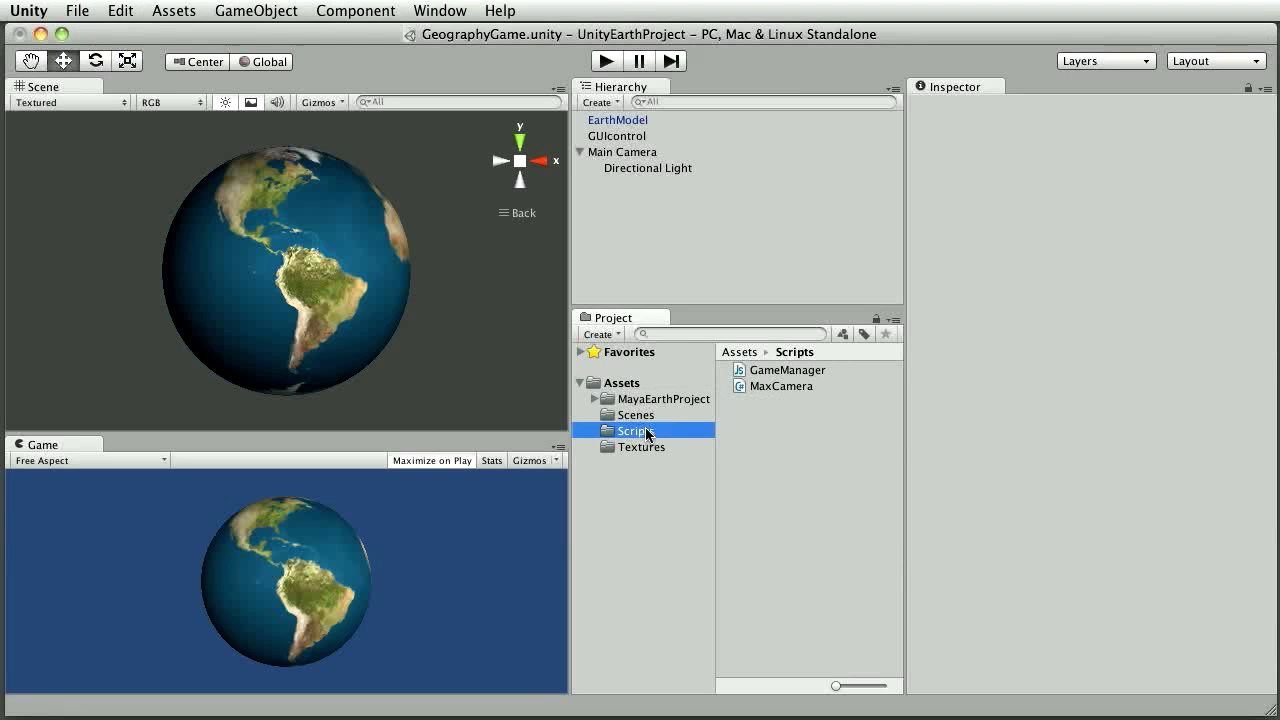
double_click(762, 388)
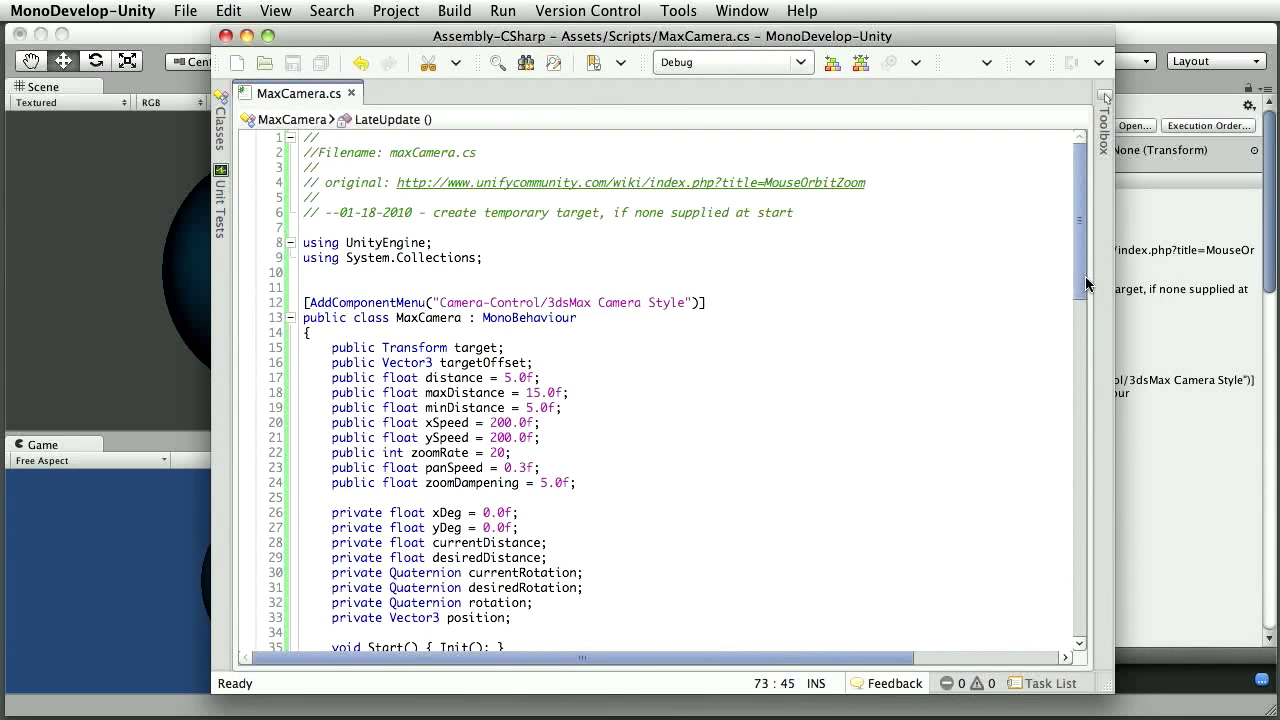
drag(1087, 285, 1027, 237)
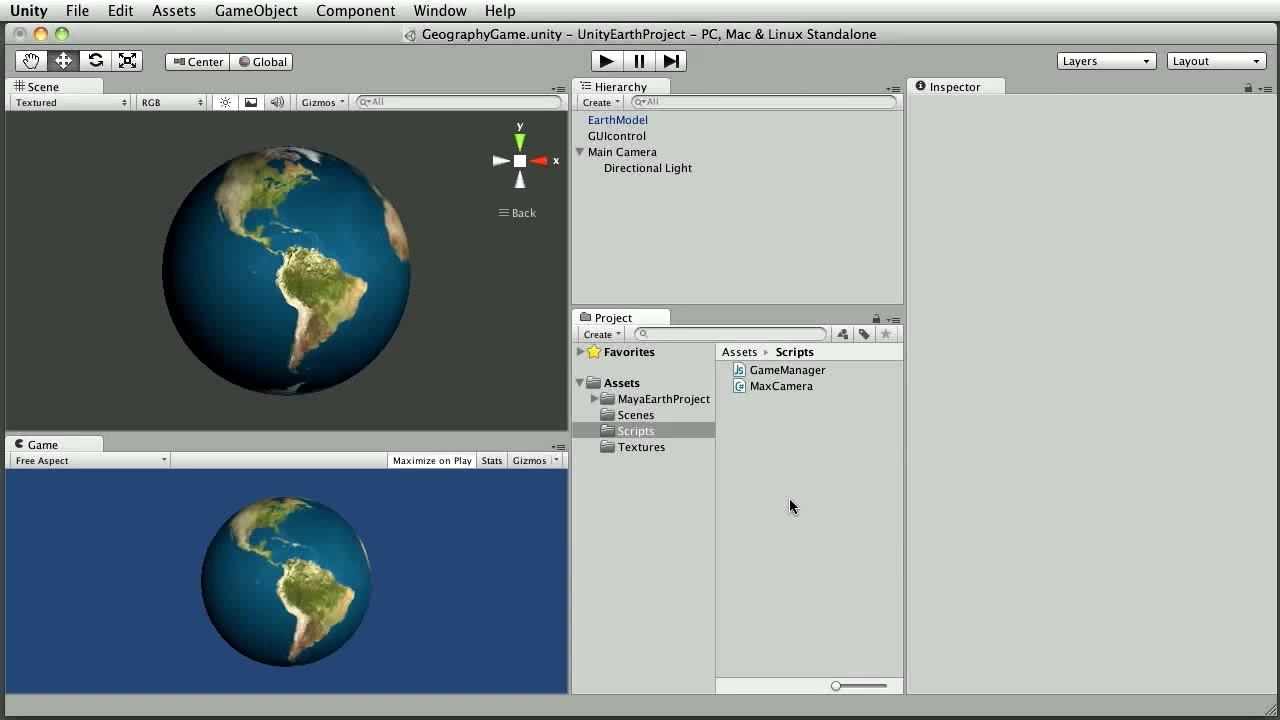
Step: Drag the MaxCamera script onto Main Camera and expand its Max Camera (Script) Inspector settings
click(746, 386)
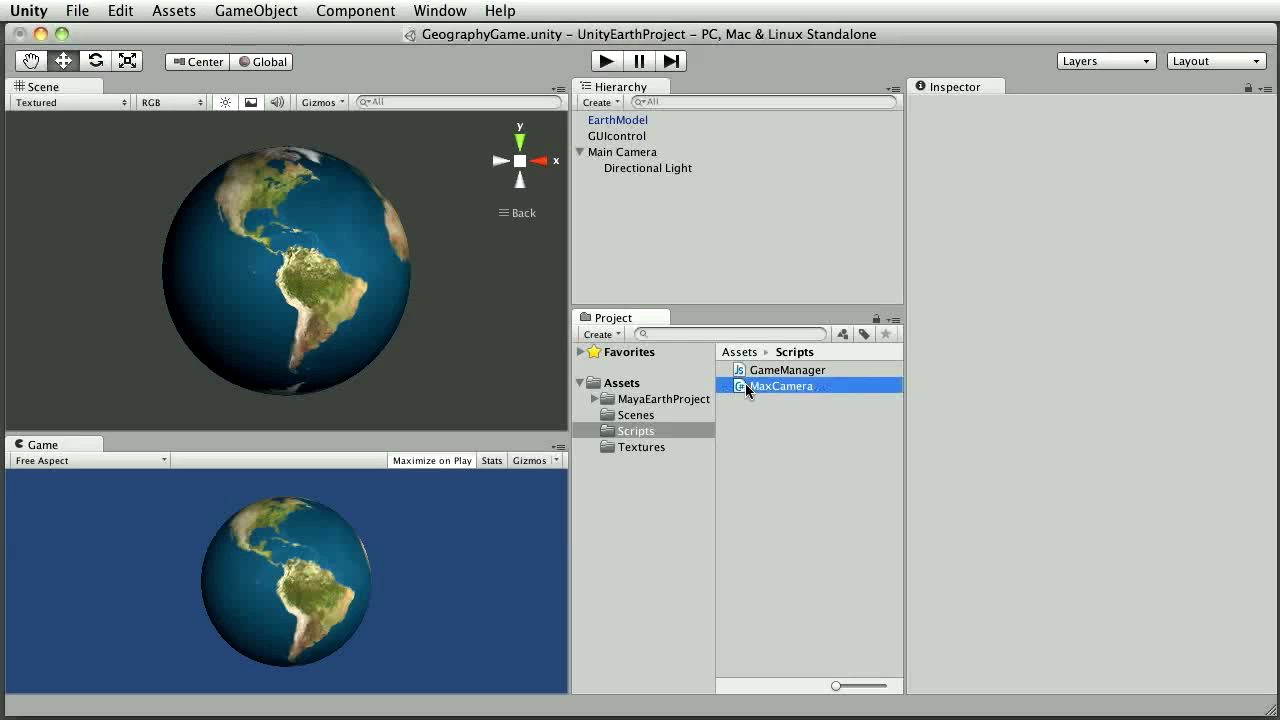
drag(743, 386, 606, 159)
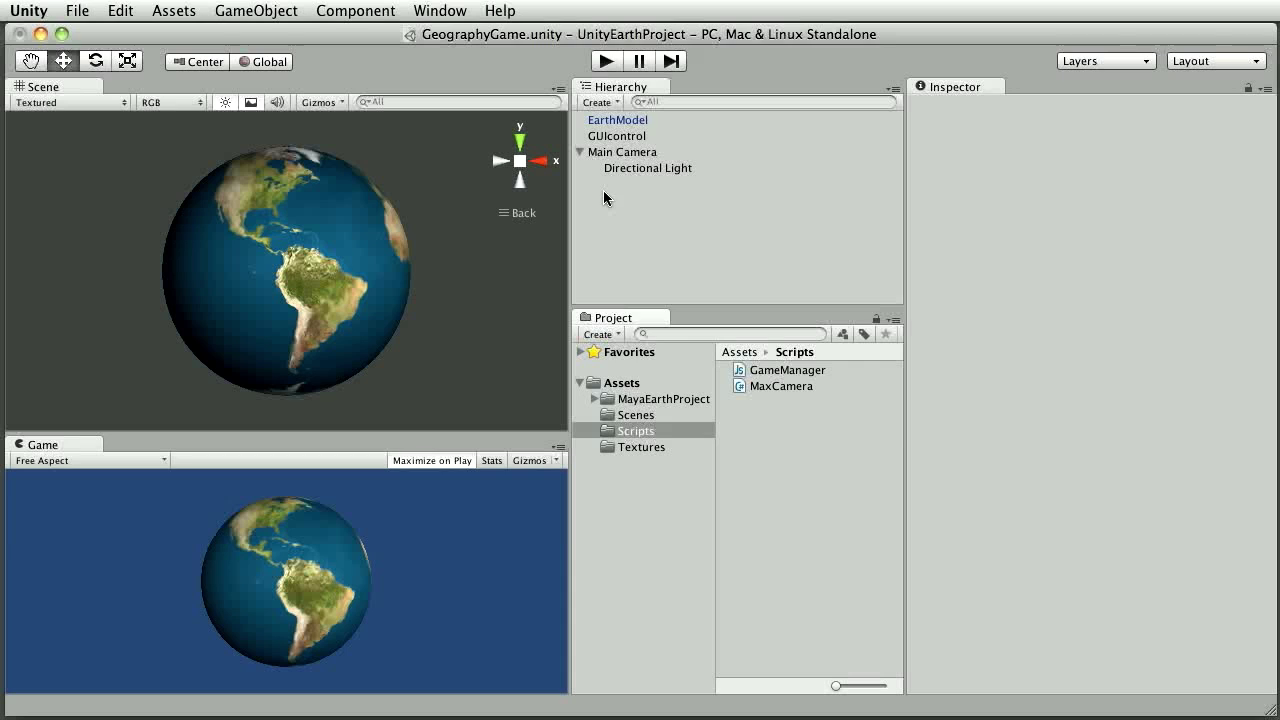
click(610, 153)
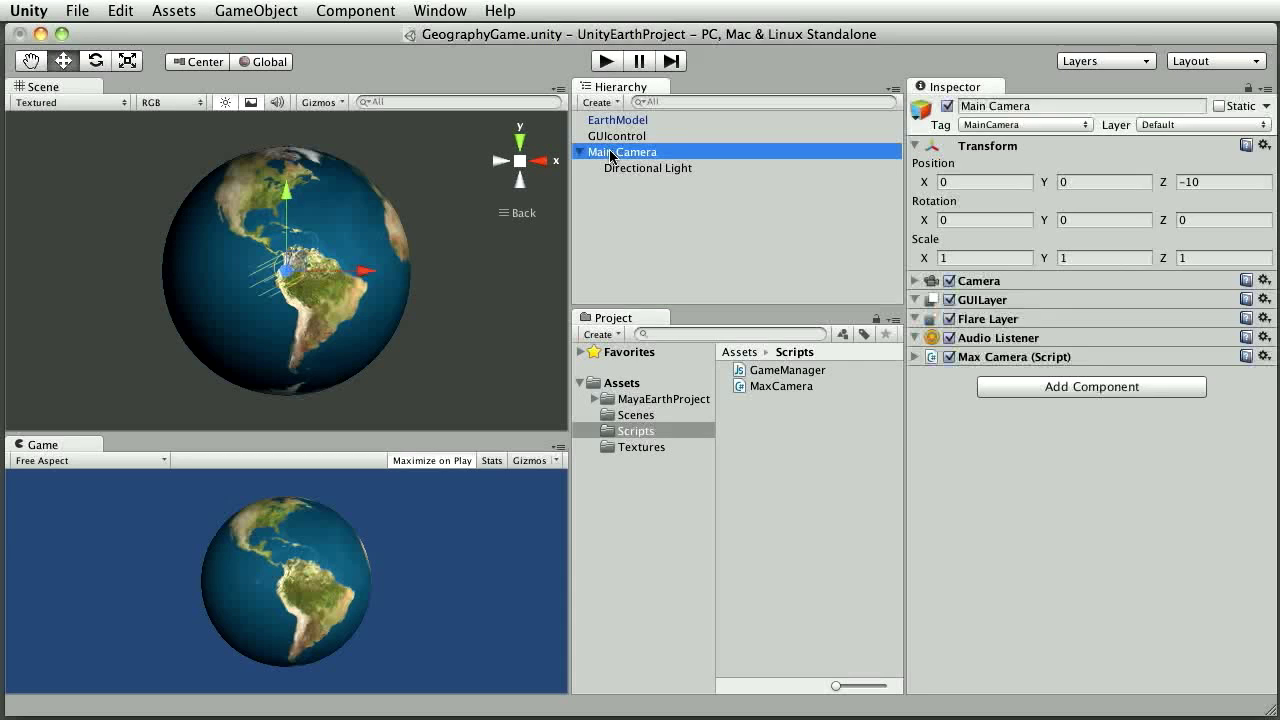
click(913, 356)
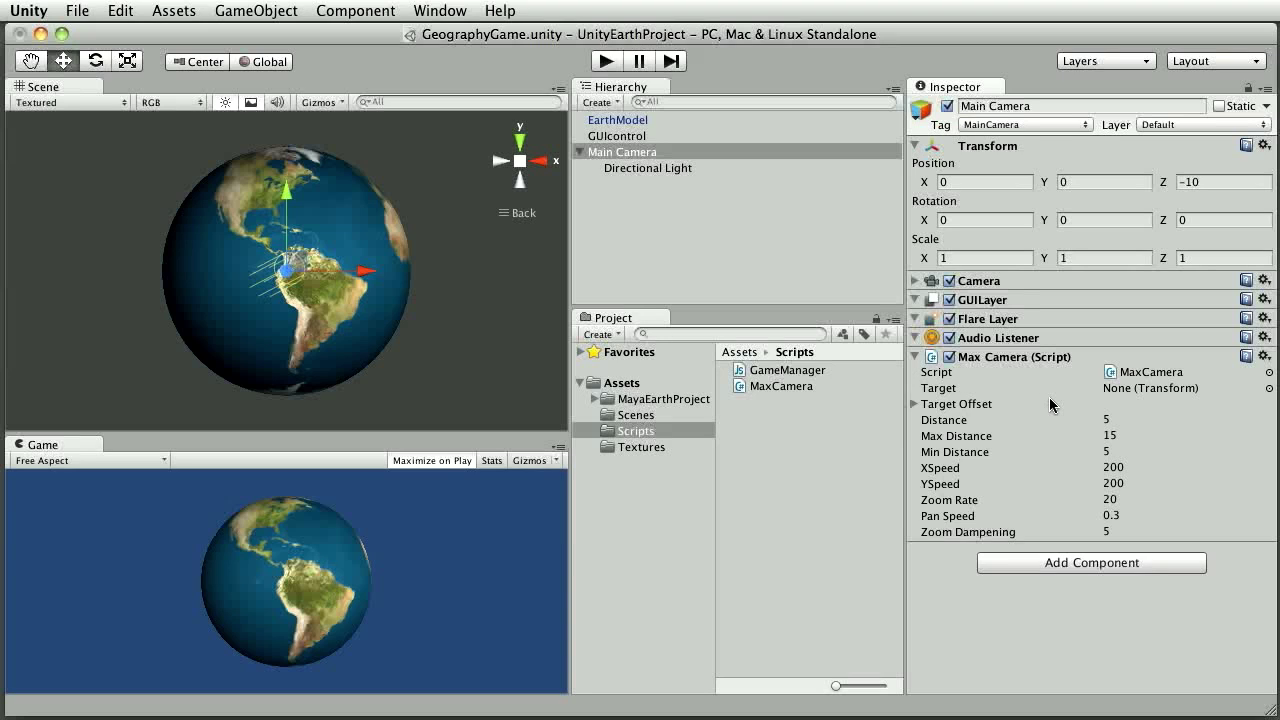
Step: Set the Max Camera script's Target to EarthModel using the Select Transform picker
click(1269, 390)
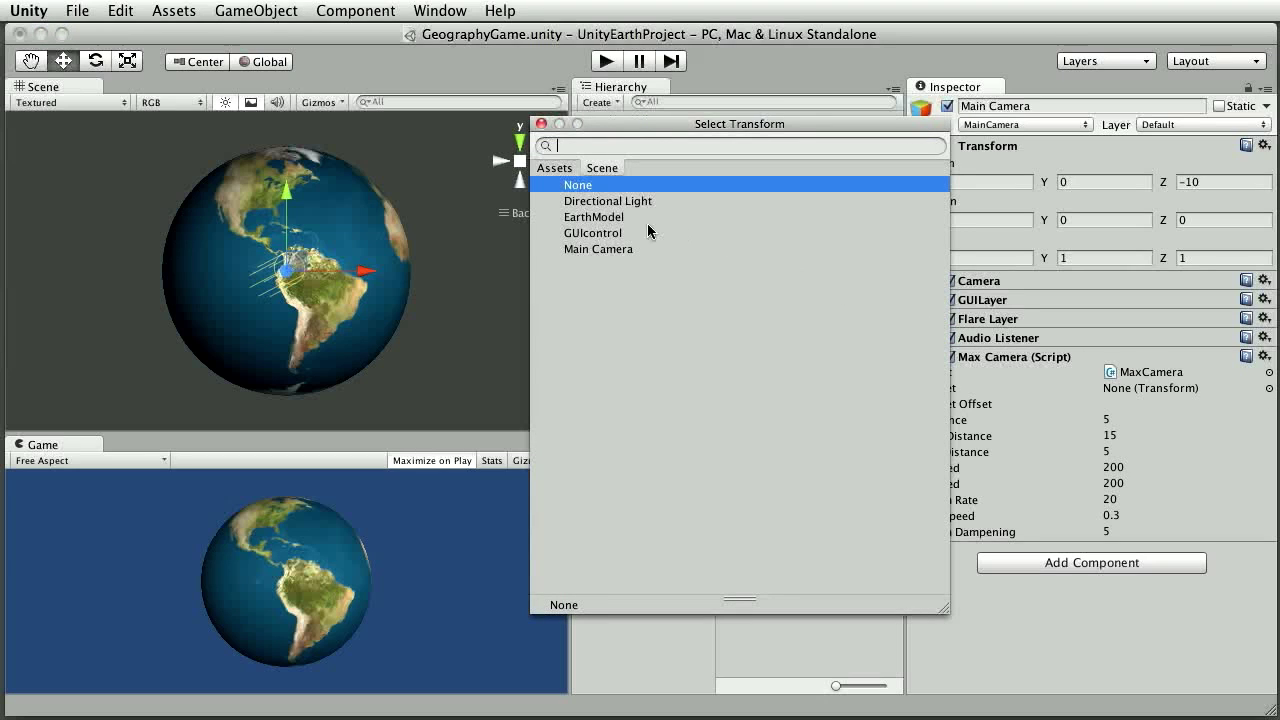
click(596, 219)
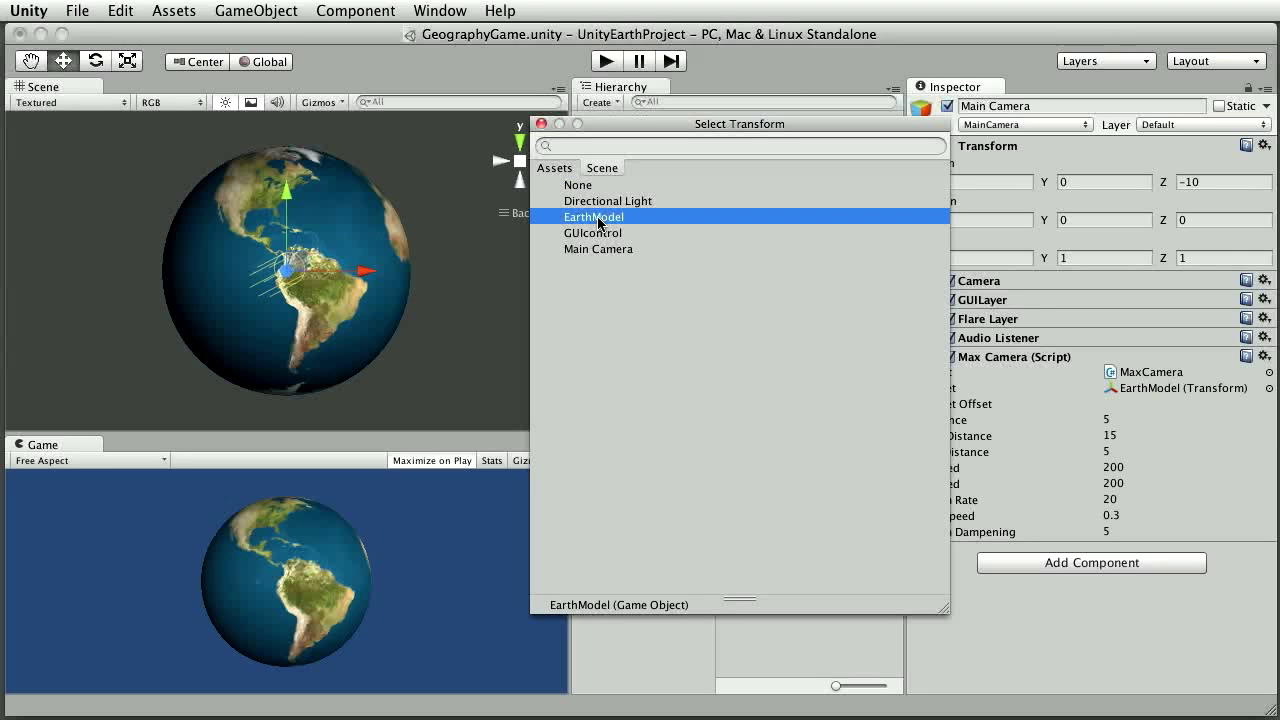
click(541, 124)
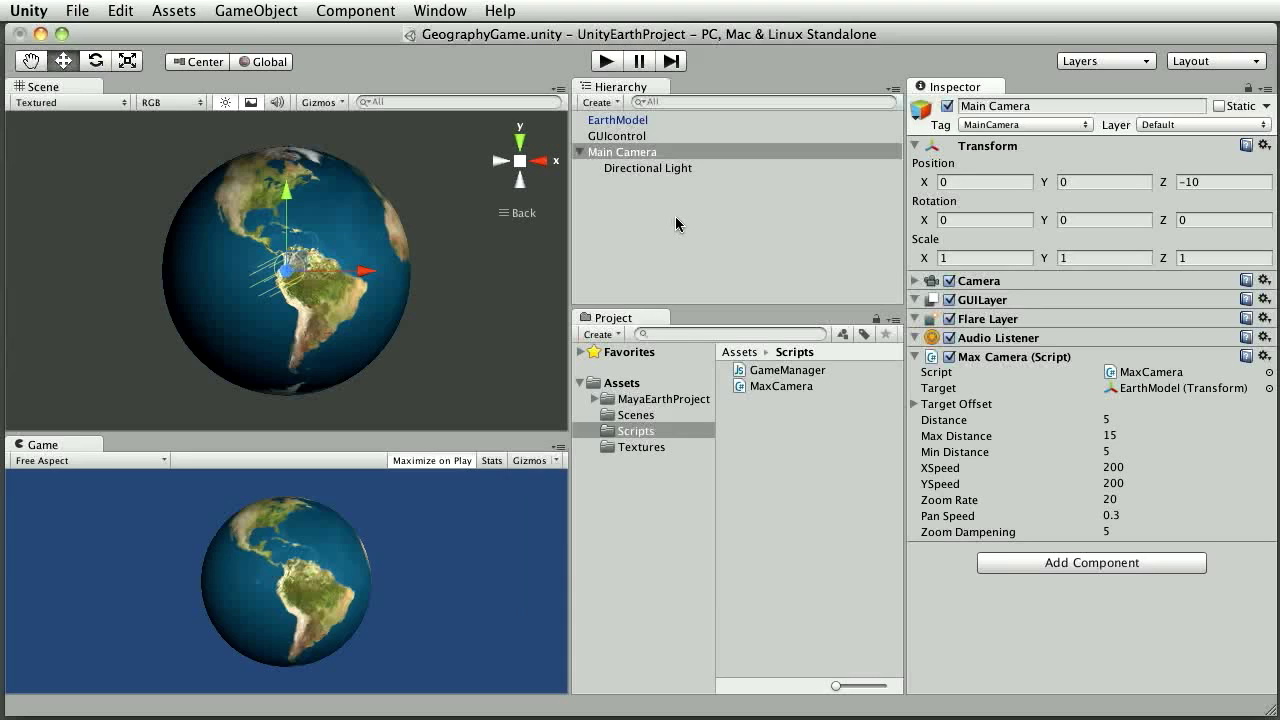
click(1041, 400)
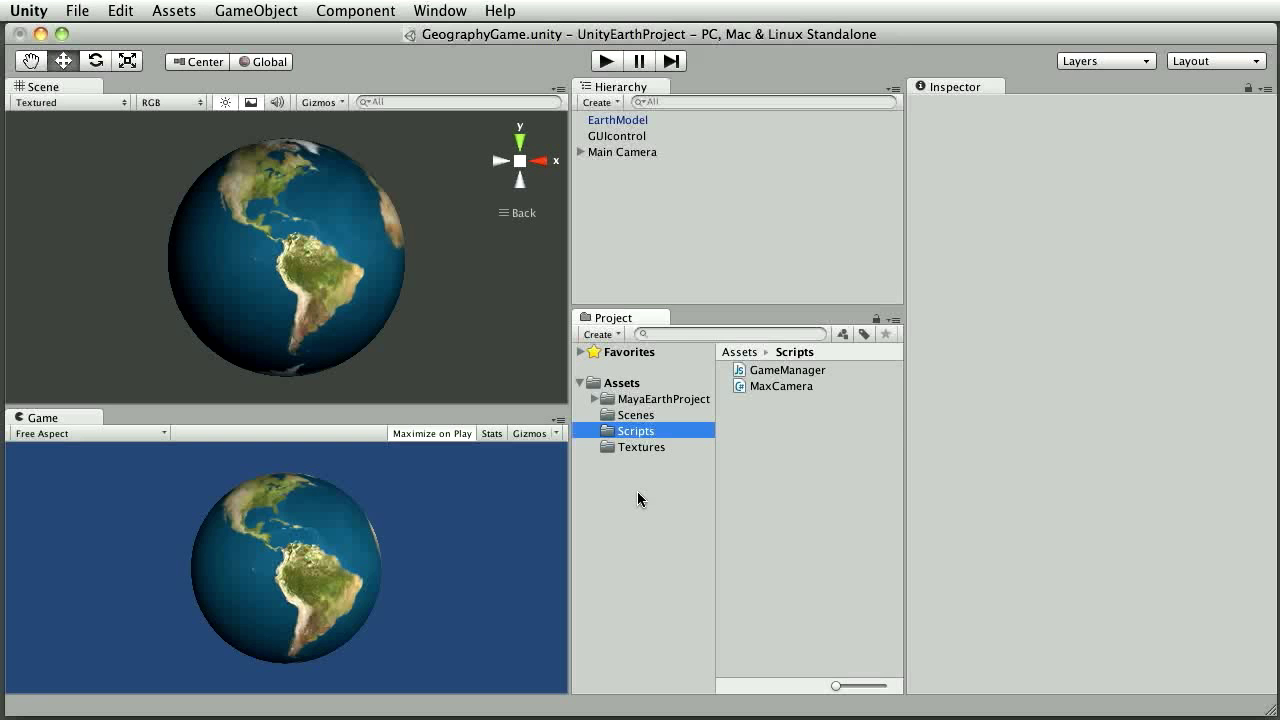
Step: Add a fixed 1200x800 Game view resolution labelled 'Game' and select it
click(140, 435)
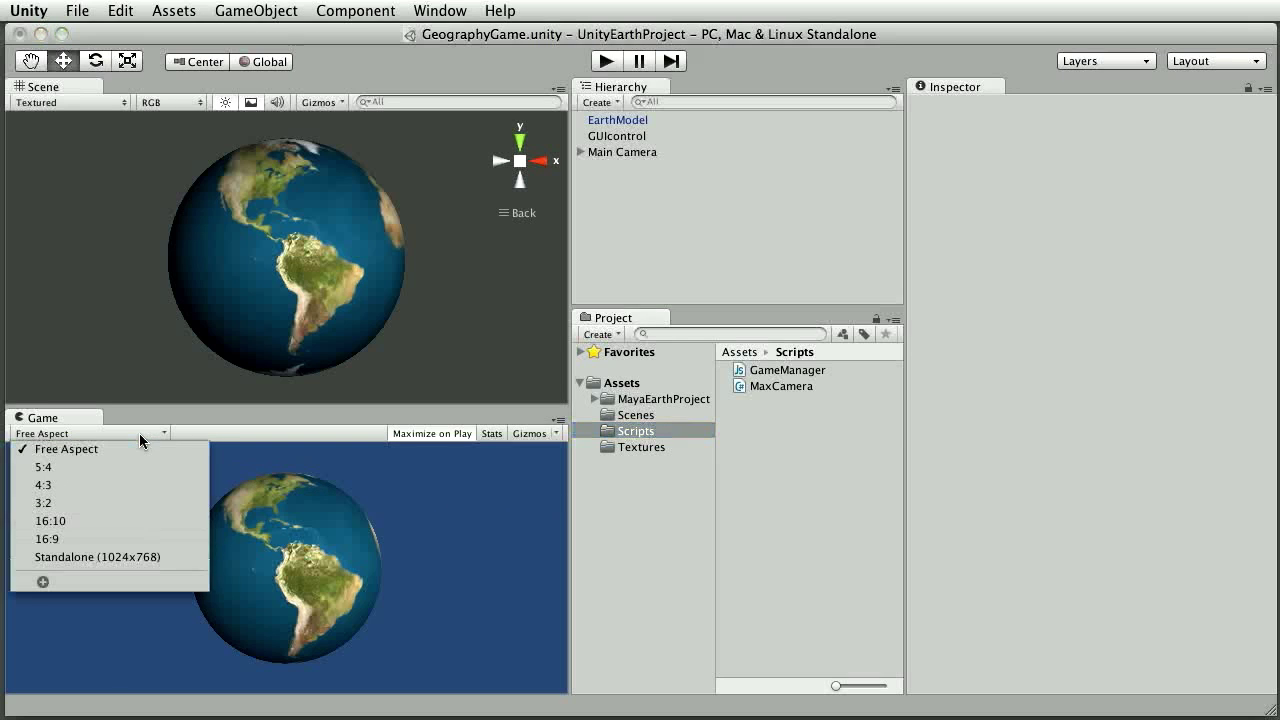
click(43, 582)
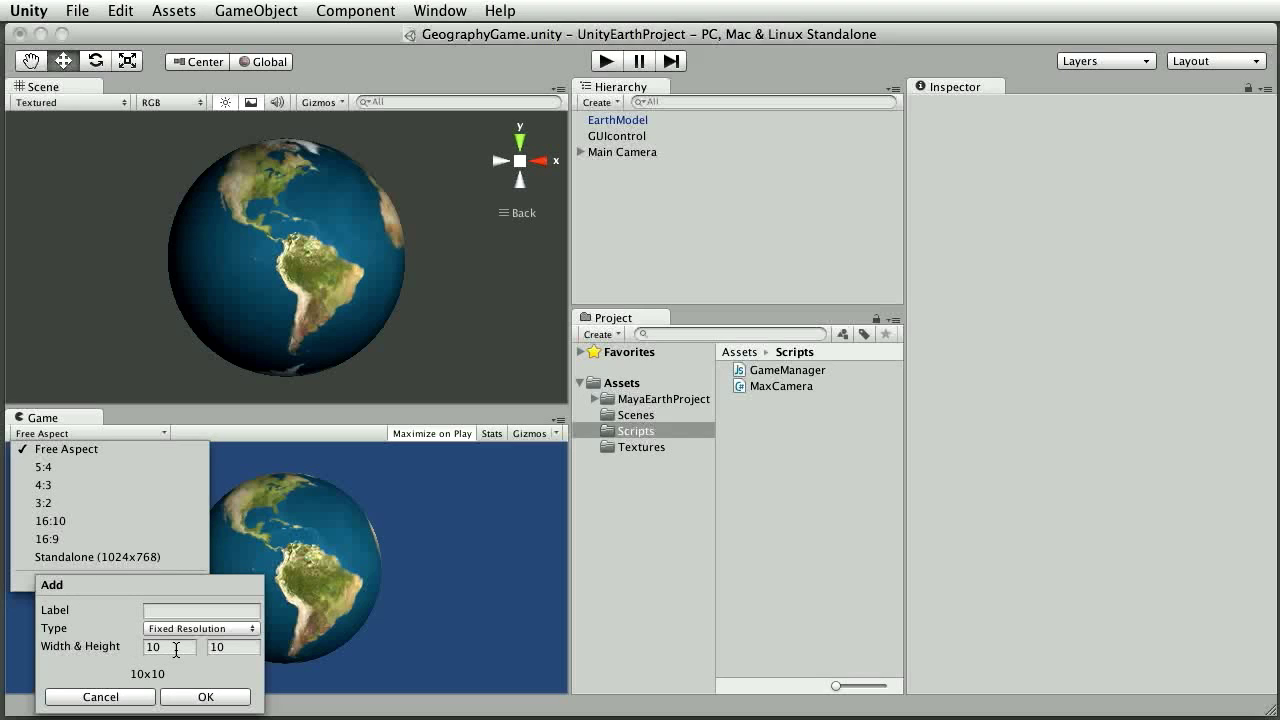
click(176, 650)
text(1200)
text(800)
text(Game)
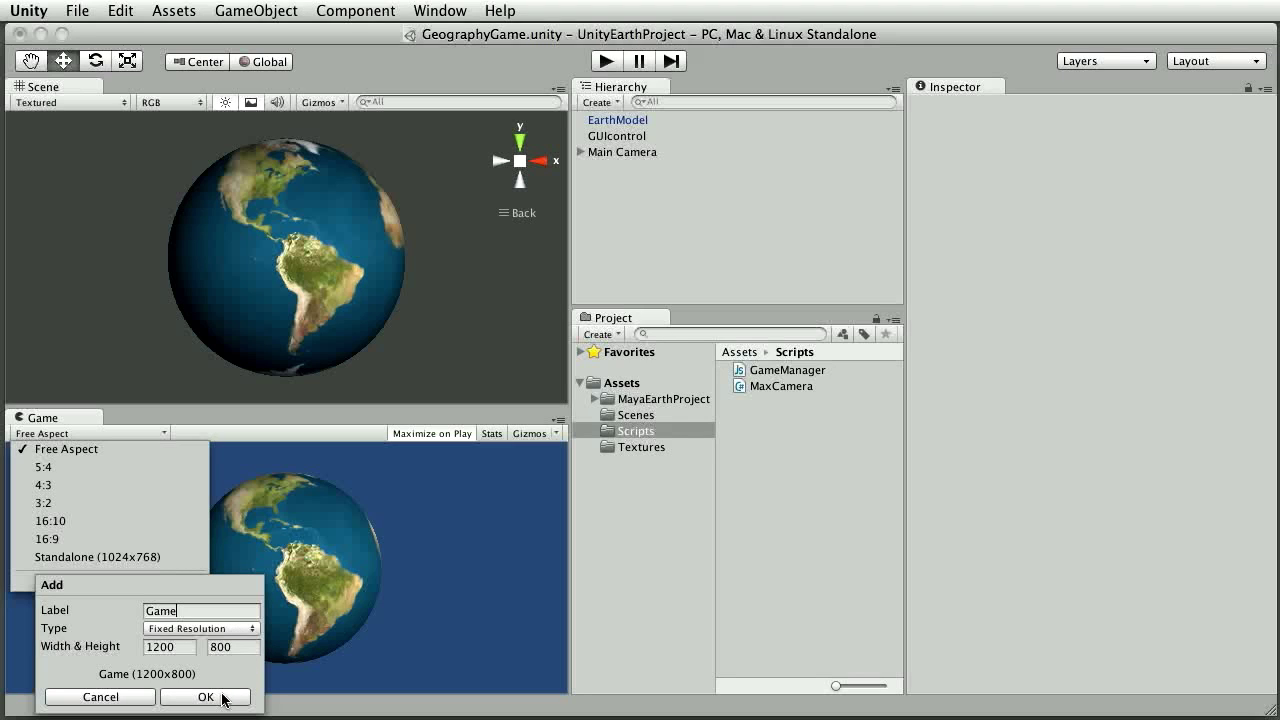
click(205, 697)
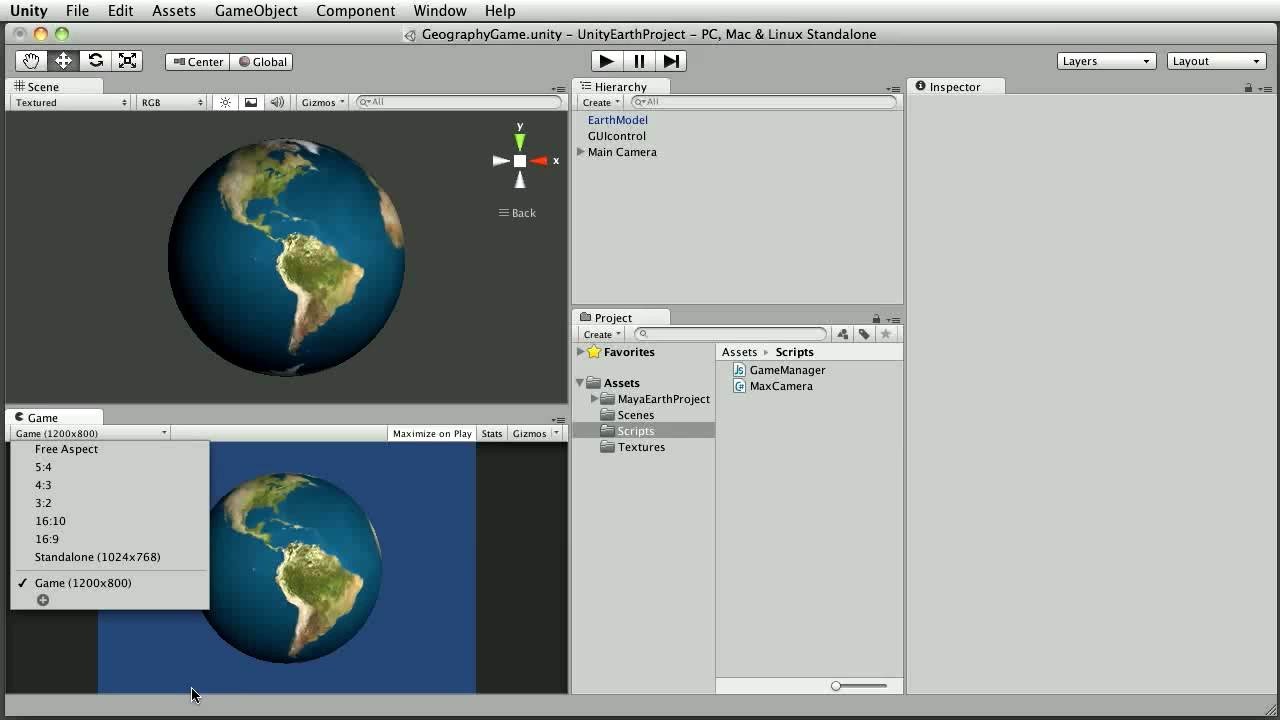
click(182, 655)
click(420, 434)
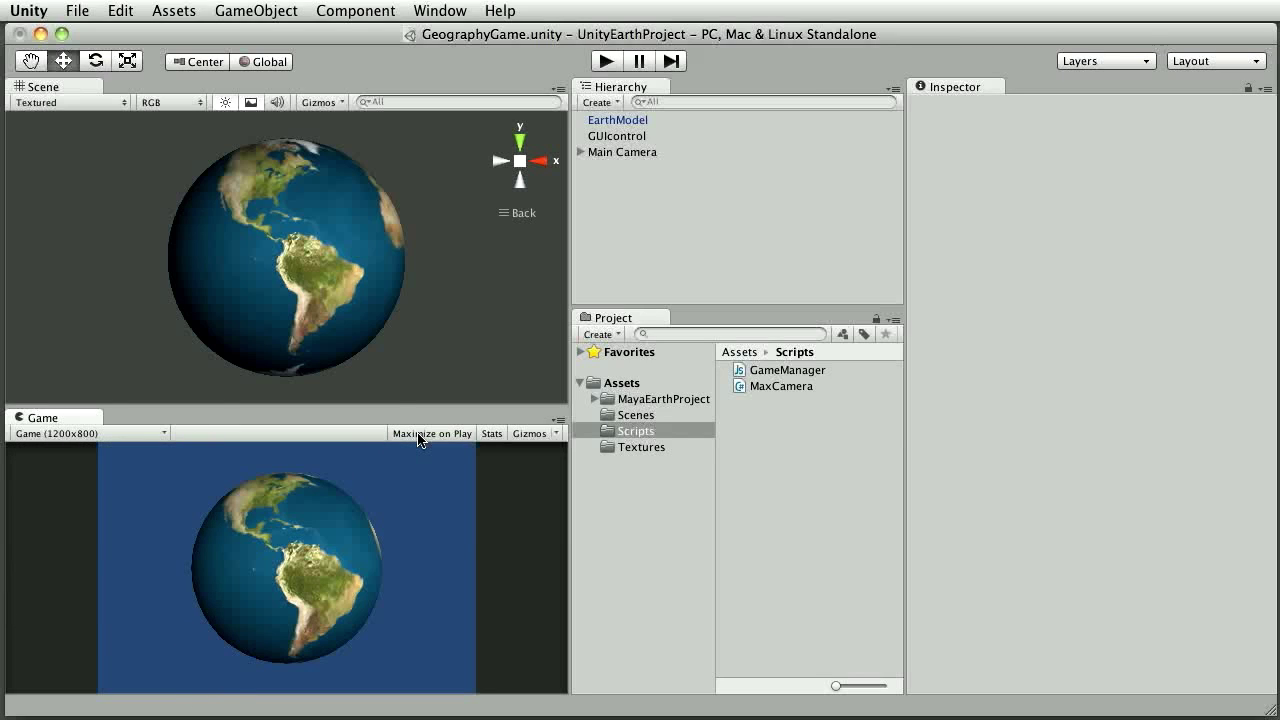
click(420, 436)
Step: Test-play the globe game, orbiting the camera to North America, then exit Play mode
click(605, 62)
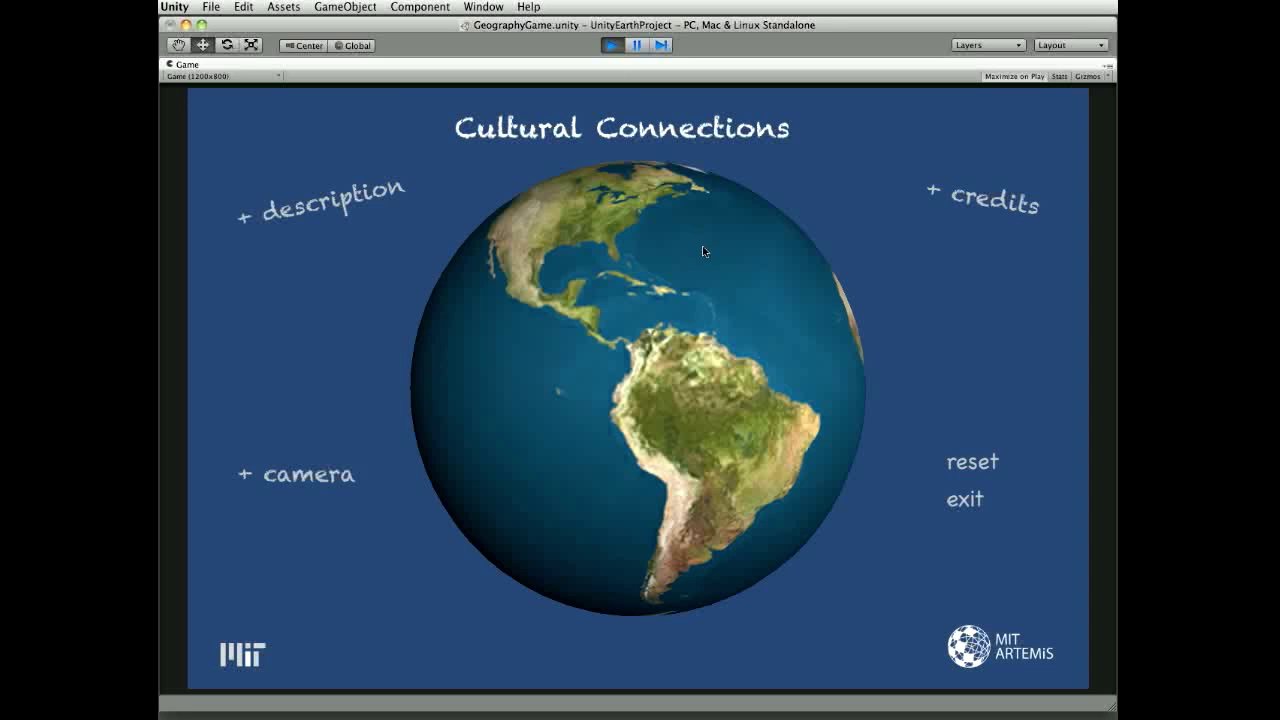
click(317, 479)
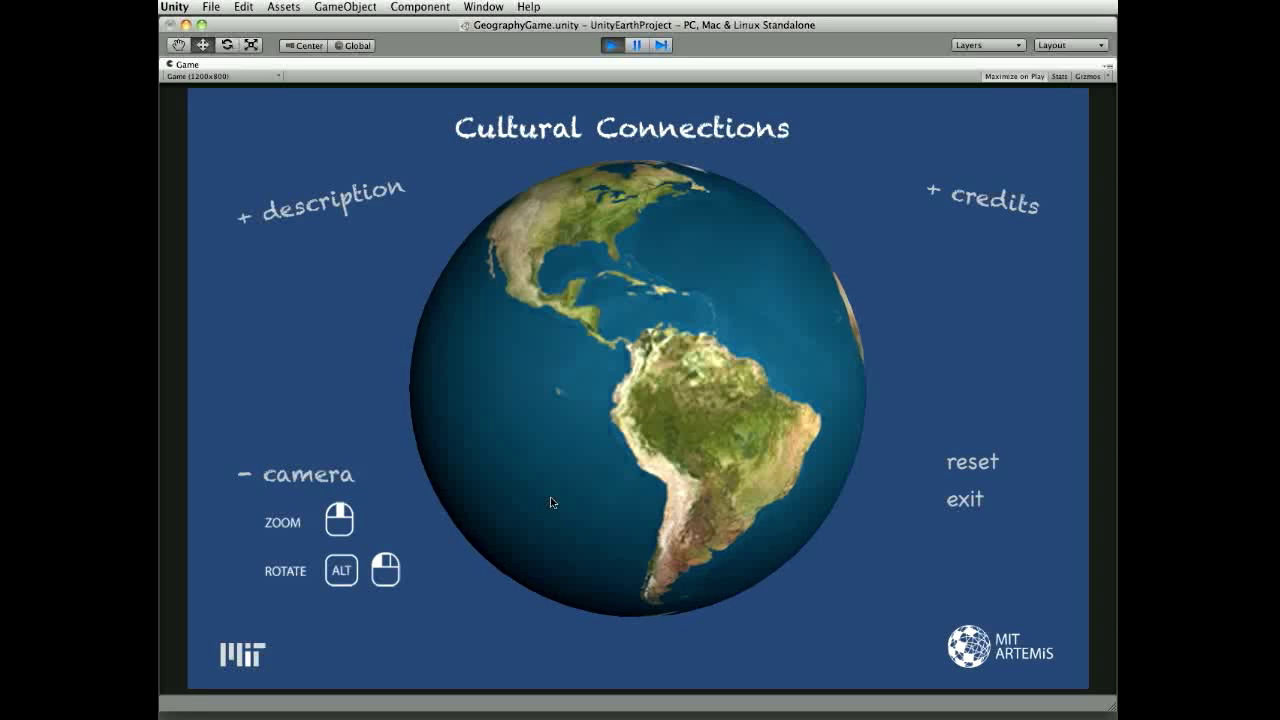
scroll(550, 502, up, 3)
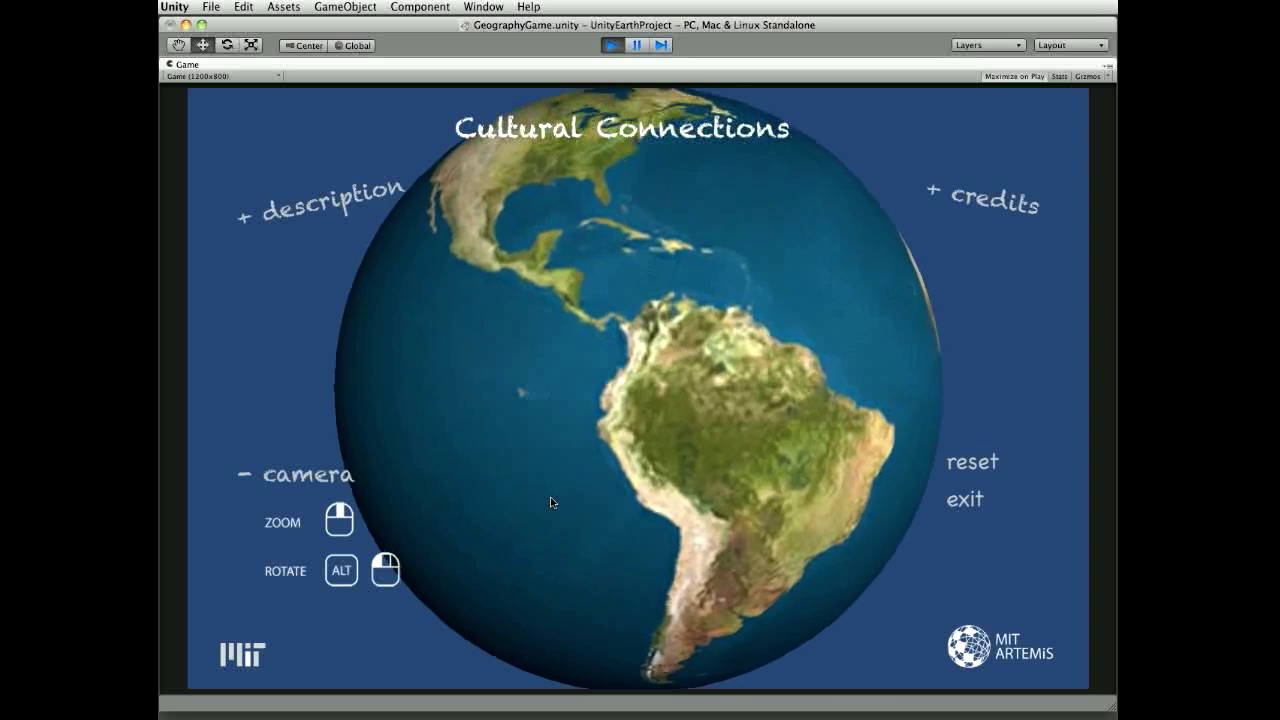
scroll(550, 502, down, 3)
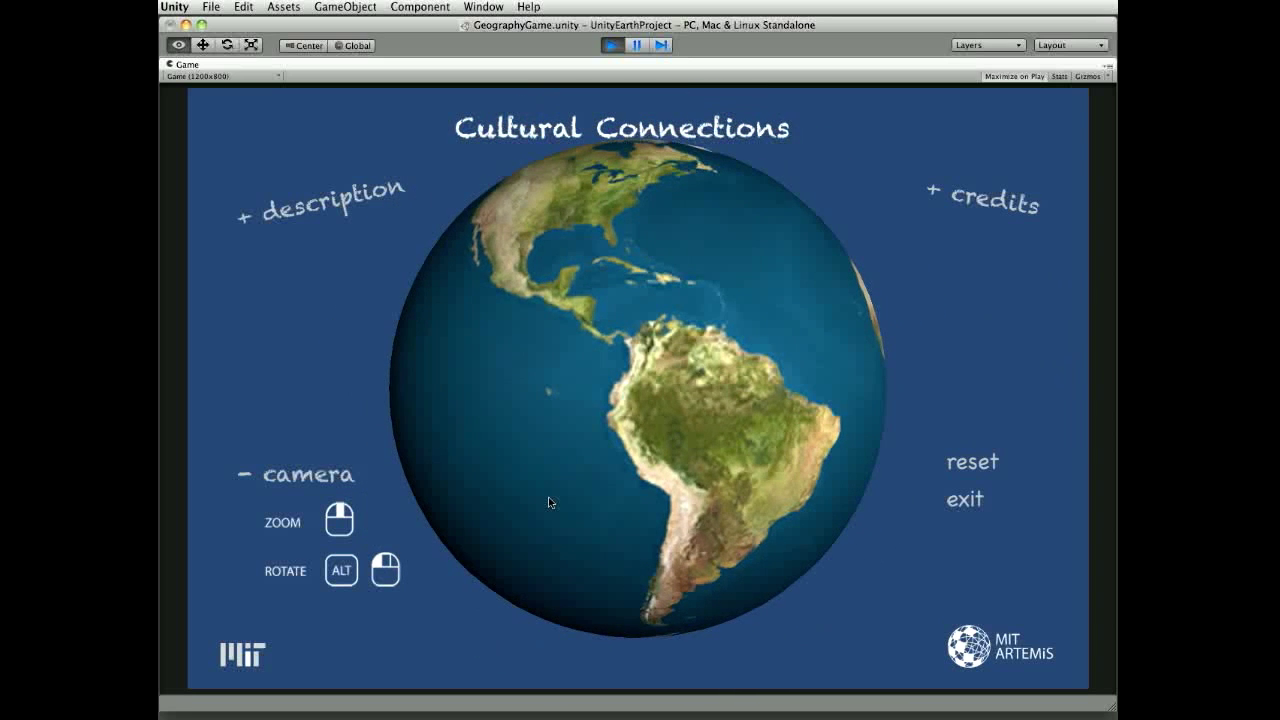
mouse_move(549, 502)
alt+mouse_down()
mouse_move(566, 521)
mouse_move(571, 491)
mouse_move(537, 480)
mouse_move(504, 498)
mouse_move(552, 506)
alt+mouse_up()
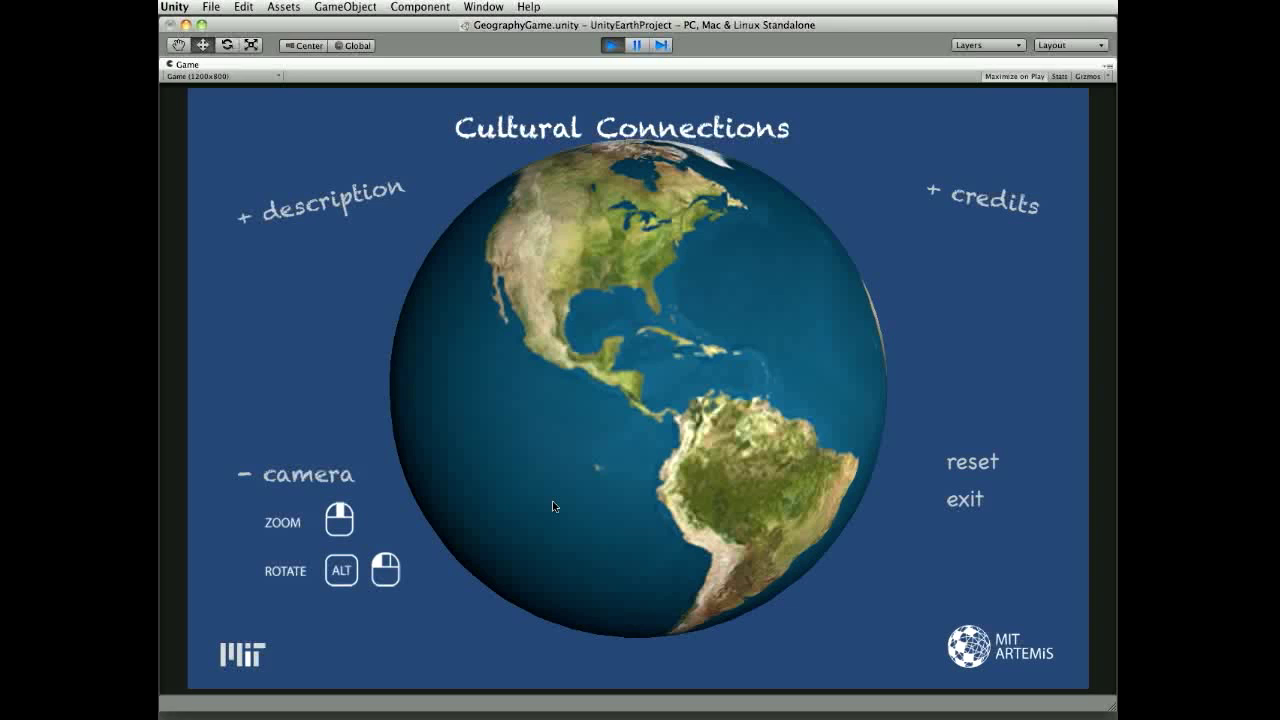
click(611, 45)
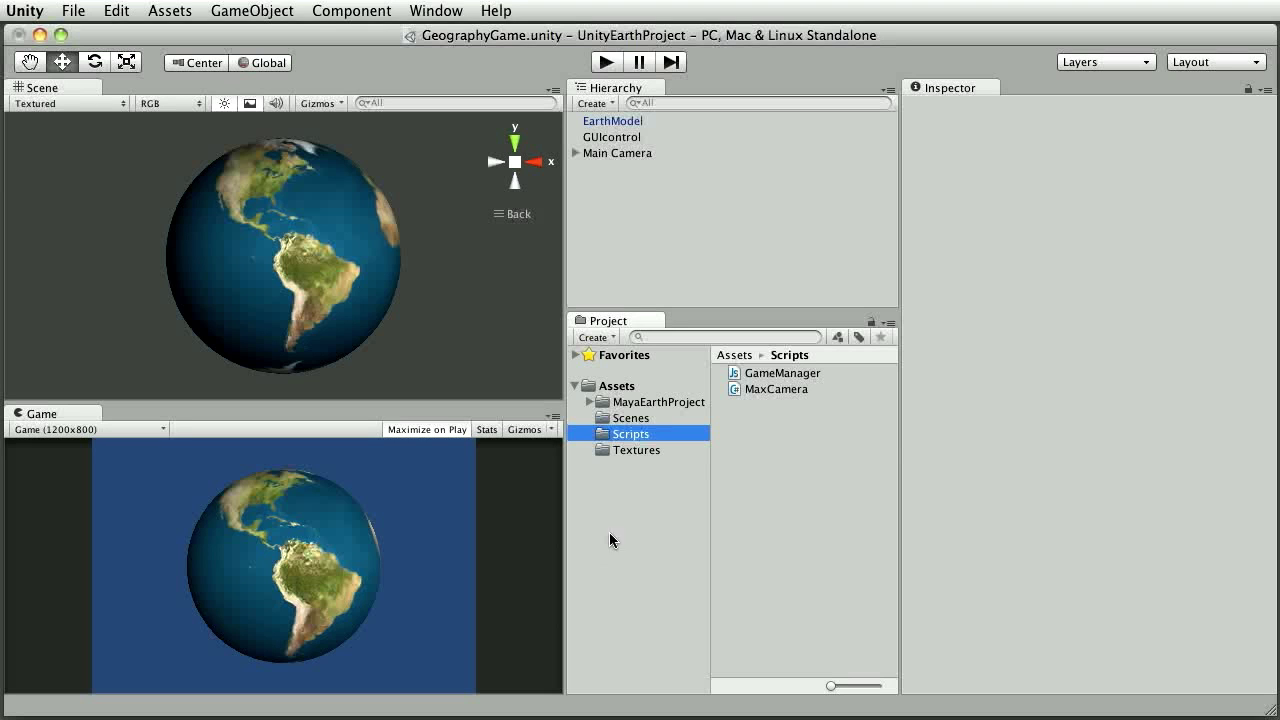
Step: Open MaxCamera.cs in MonoDevelop and scroll down to the LateUpdate() method
click(749, 388)
double_click(749, 388)
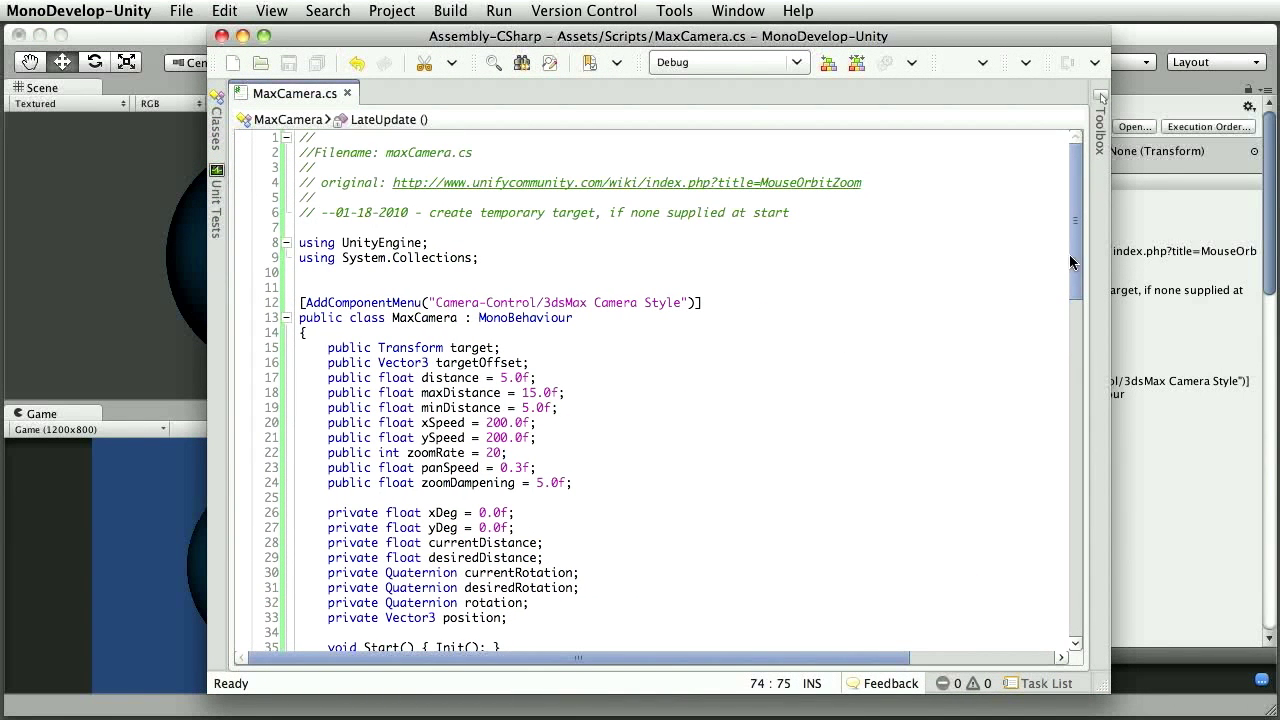
scroll(1072, 261, down, 1)
drag(1072, 261, 1066, 548)
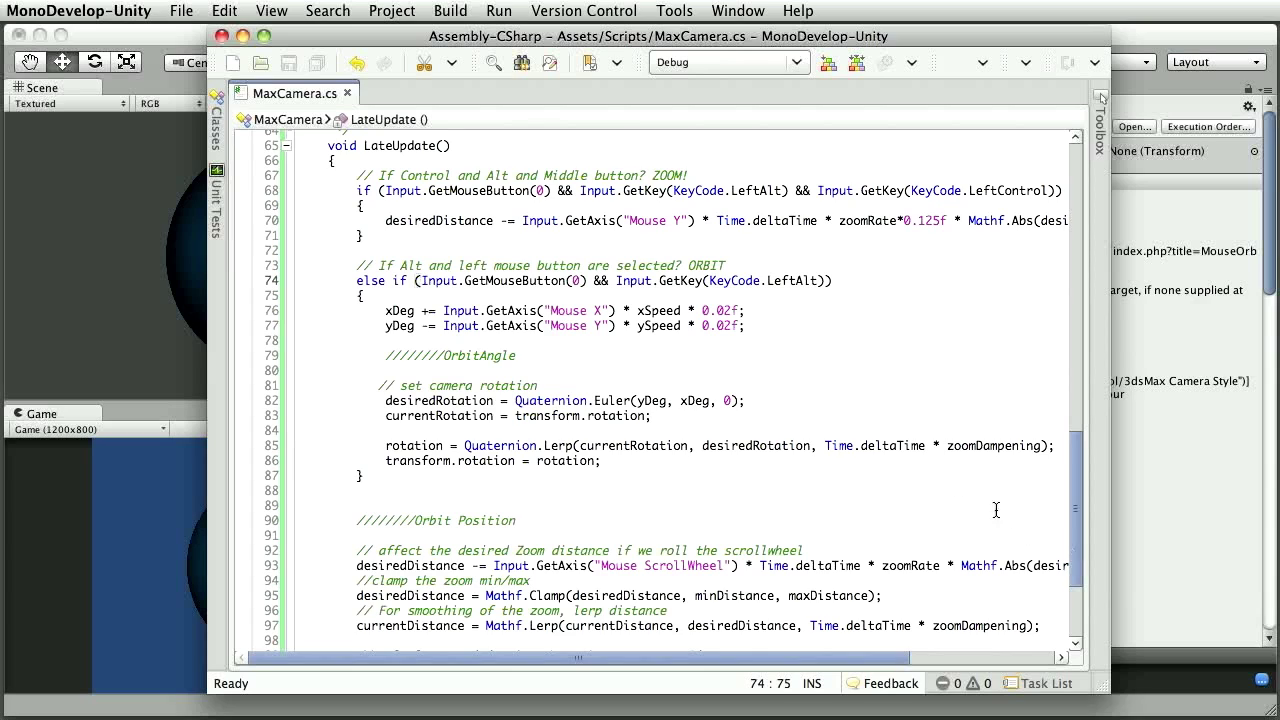
Step: Highlight the LateUpdate declaration, then the line-74 orbit condition, clearing each selection
drag(323, 150, 490, 162)
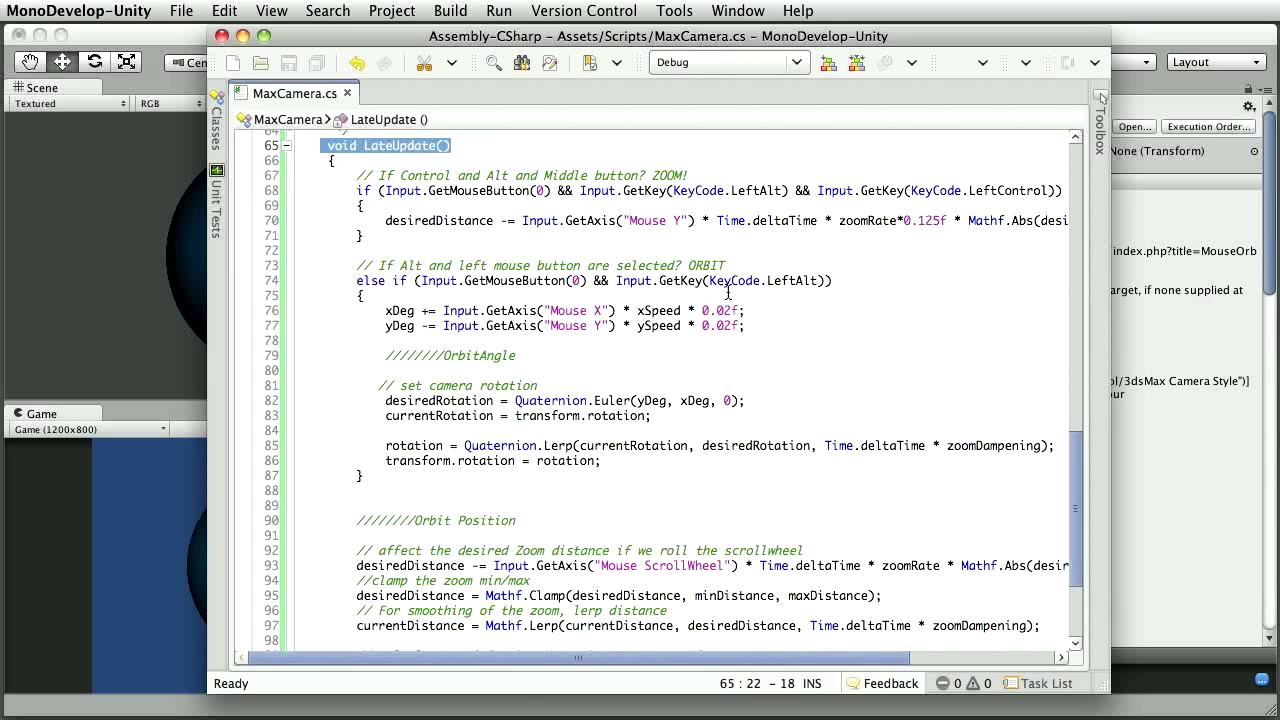
click(820, 346)
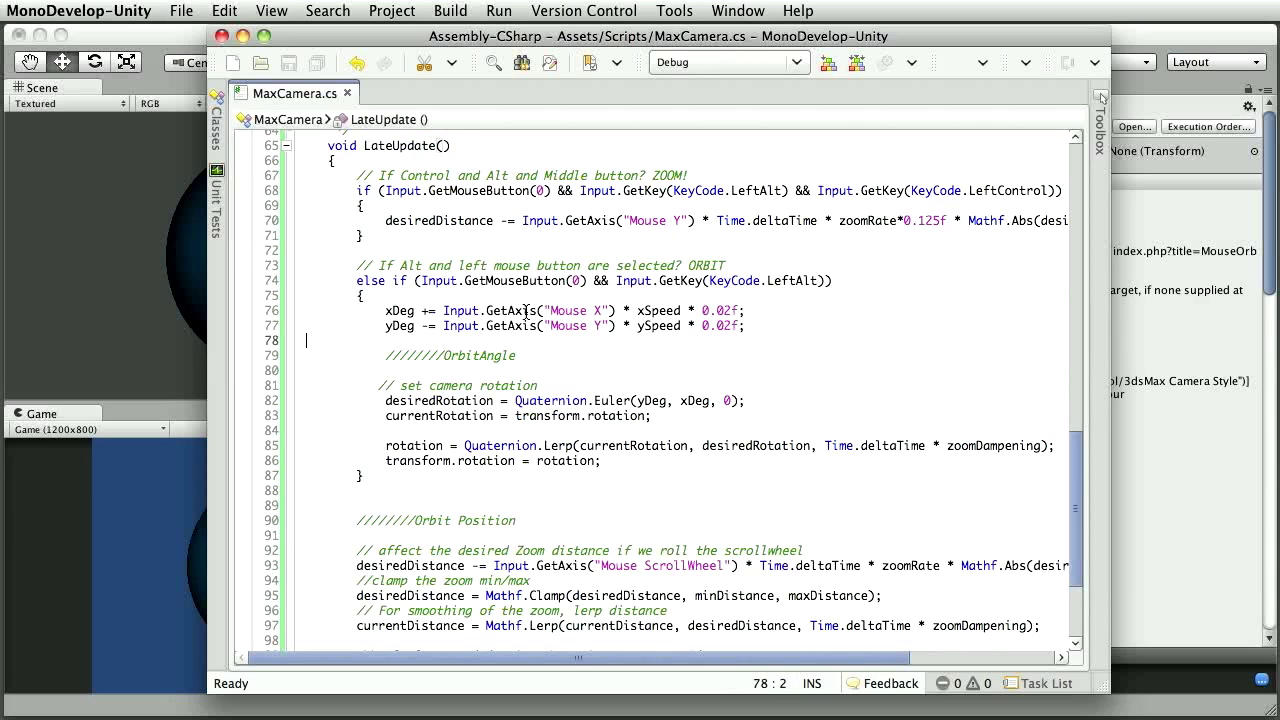
drag(420, 281, 824, 281)
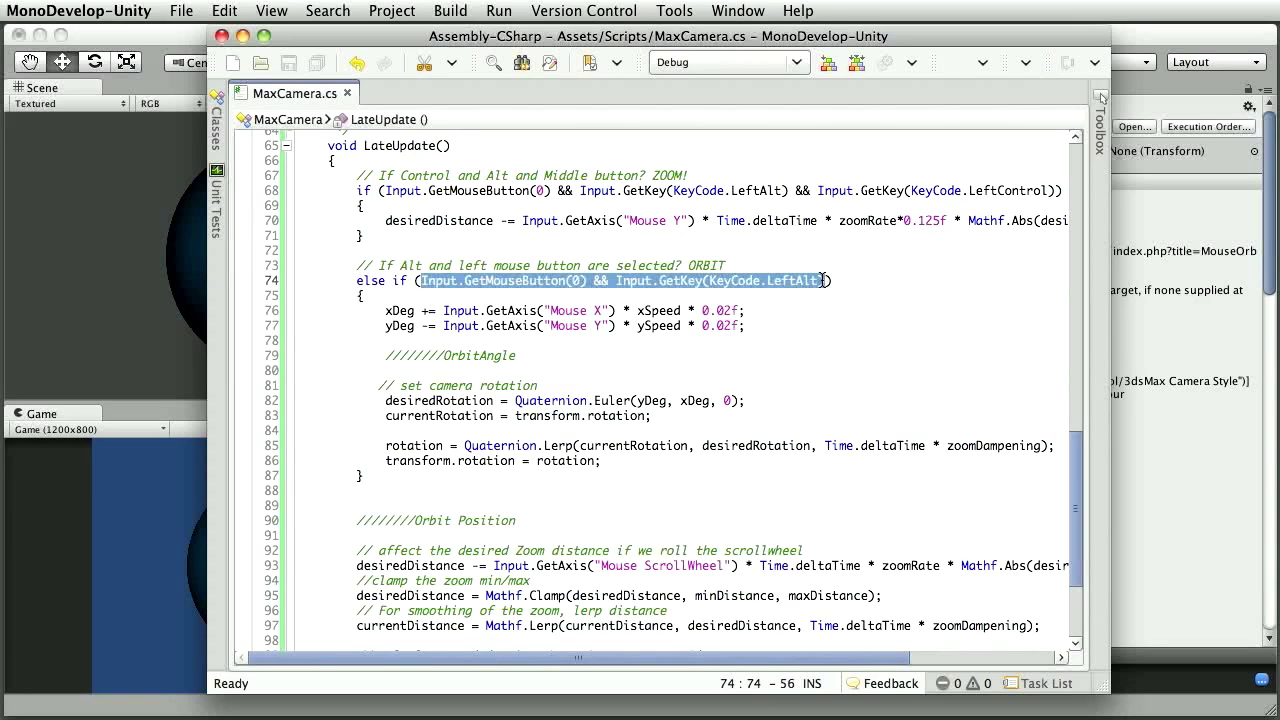
click(868, 280)
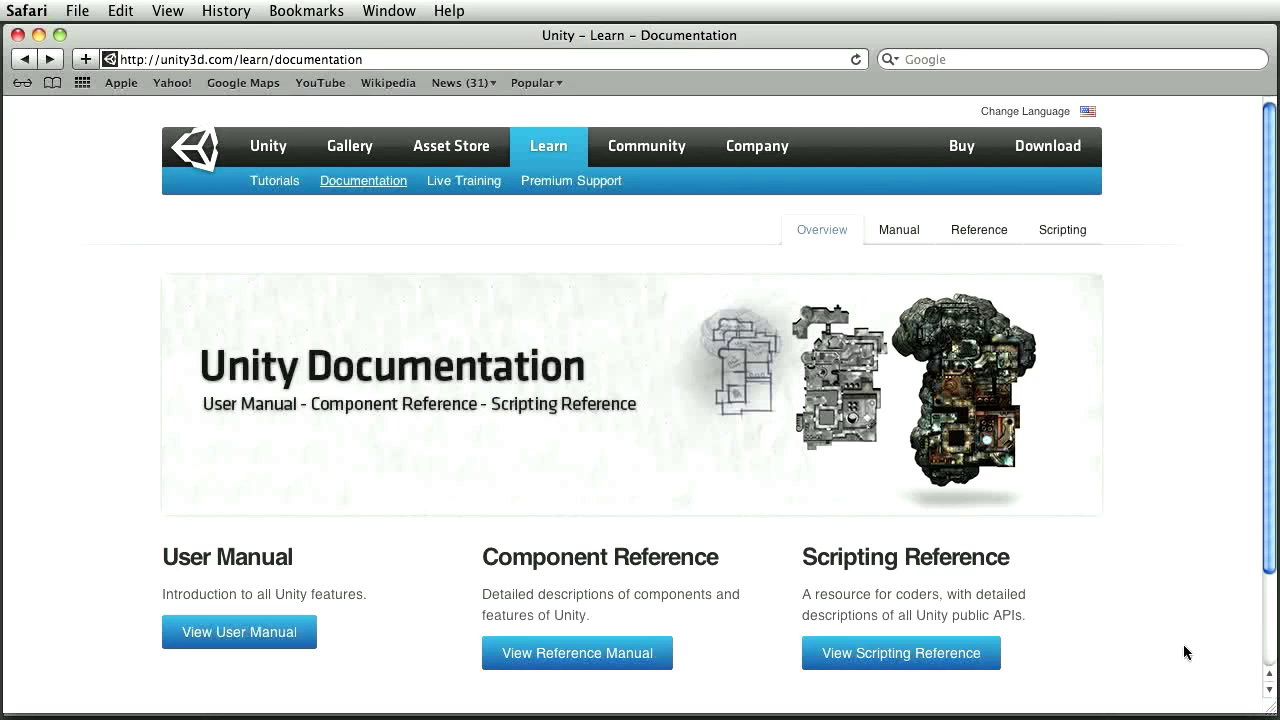
Step: Search the Unity Scripting Reference for 'Input' and open the Input class page
click(904, 654)
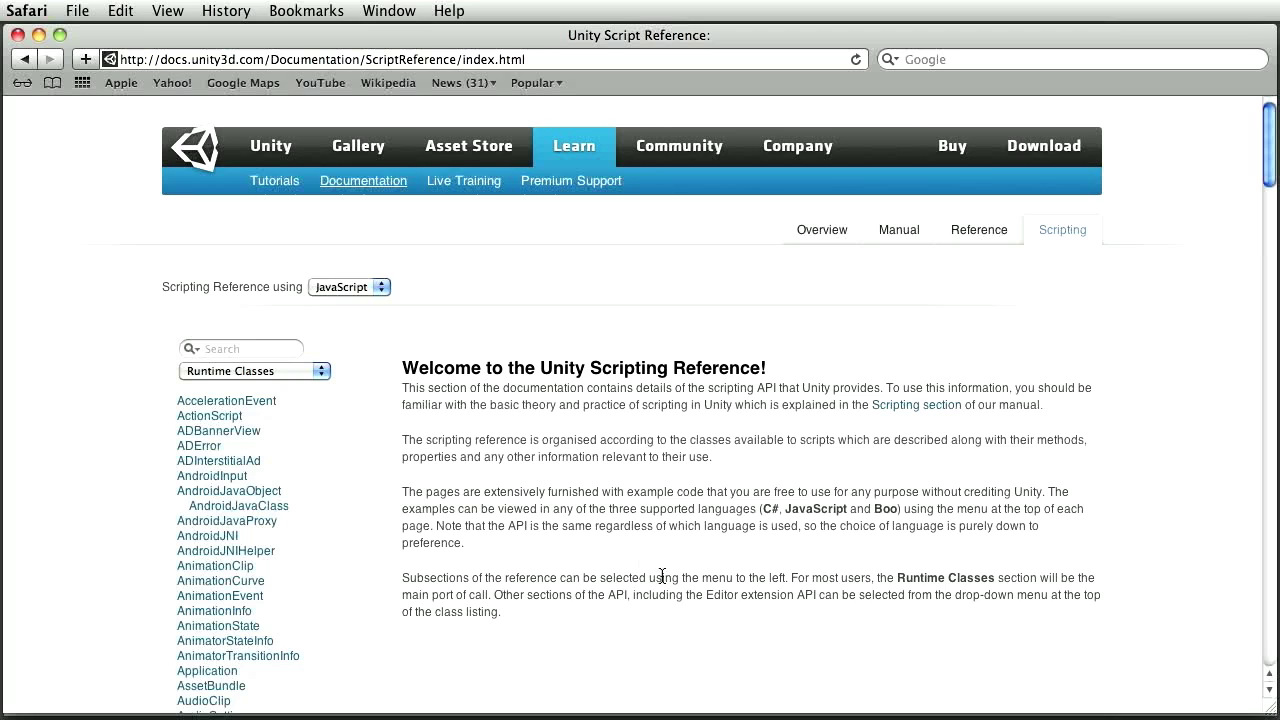
click(272, 348)
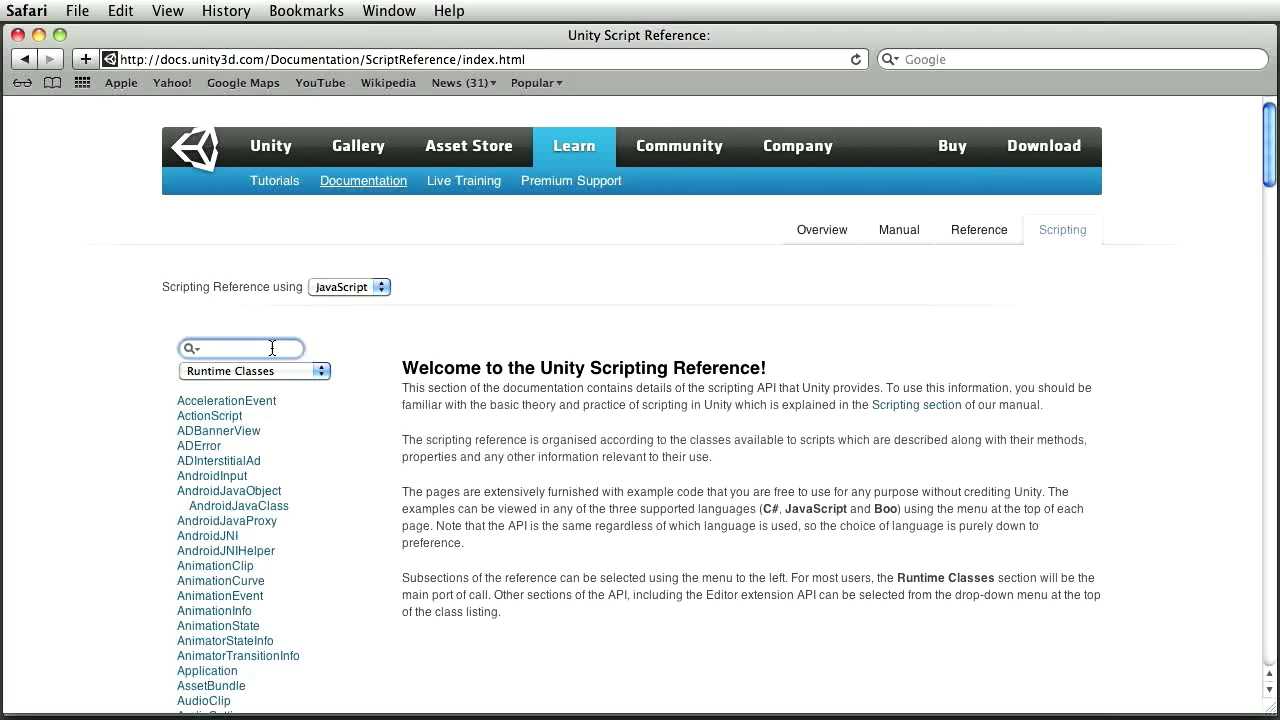
text(Input)
key(Return)
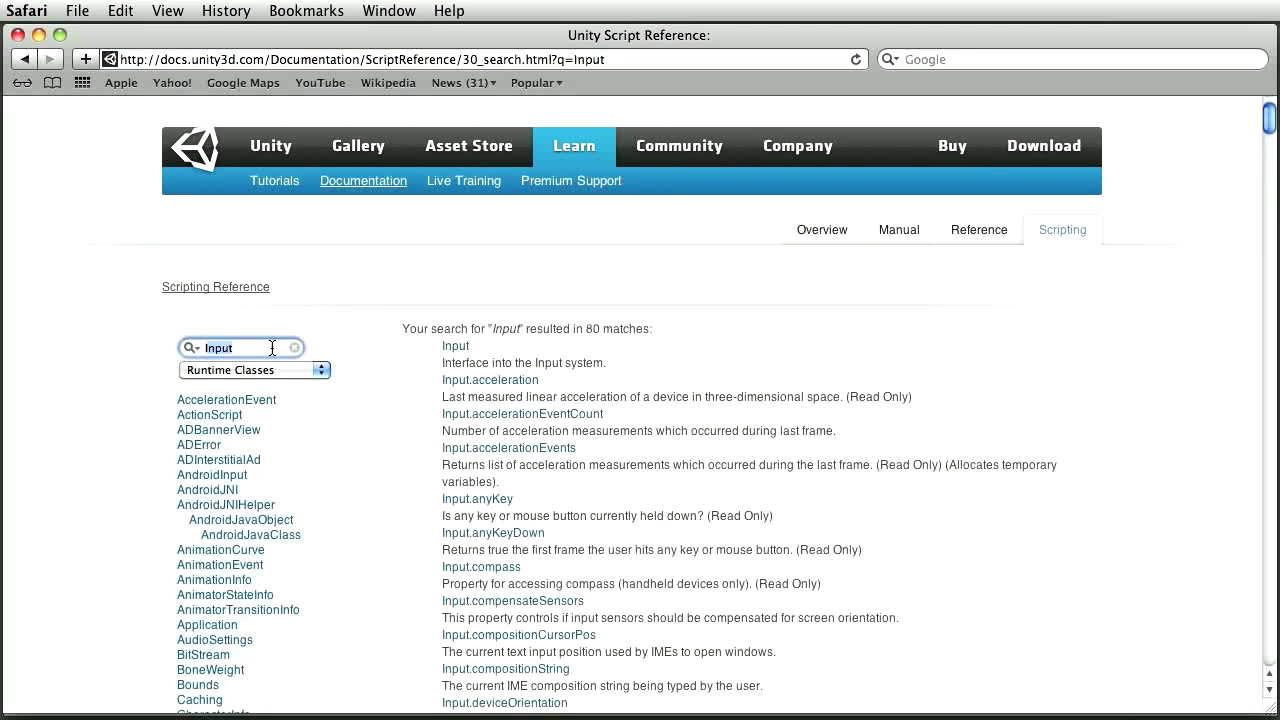
click(455, 347)
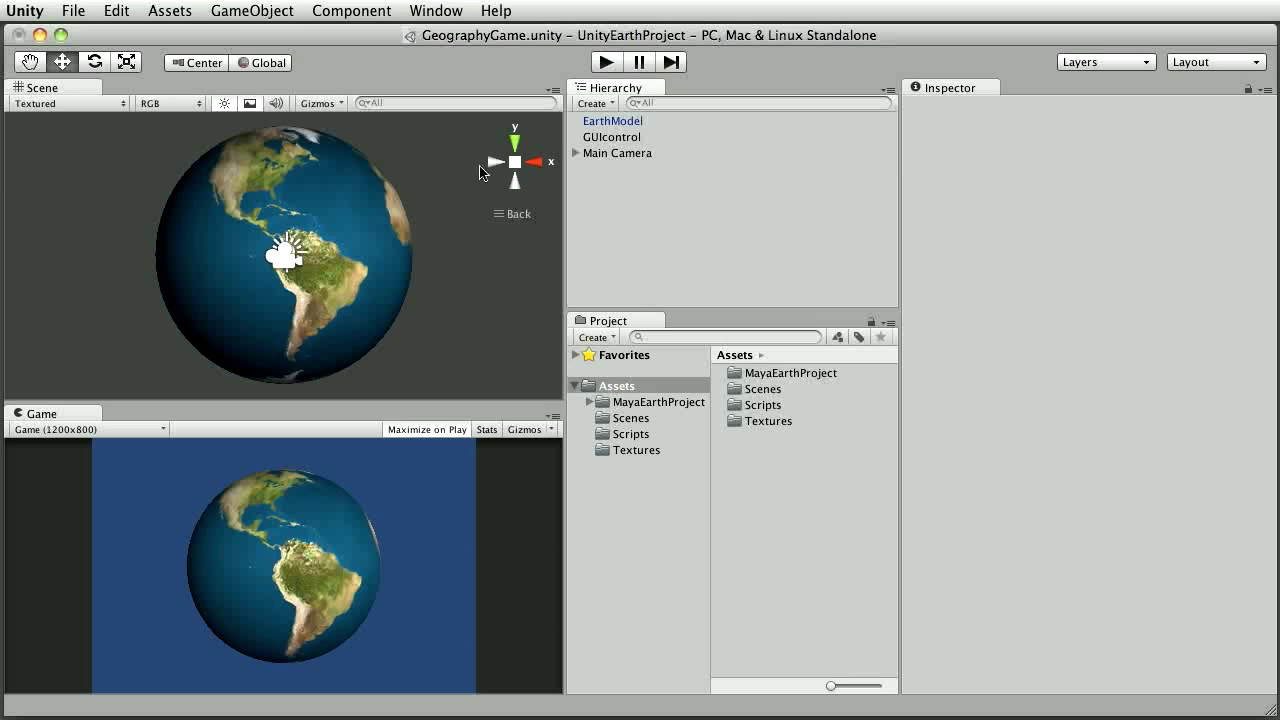
click(252, 12)
Step: Create a Plane via GameObject > Create Other and rotate it to X −90
mouse_move(267, 57)
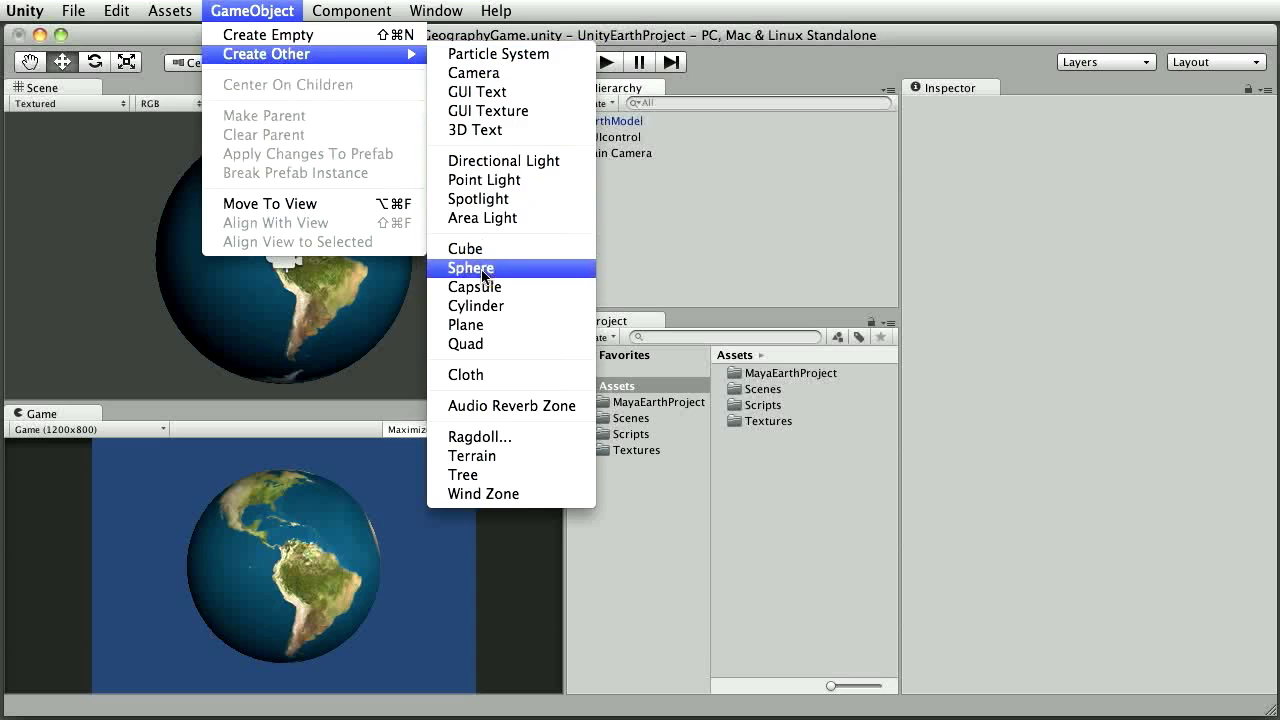
click(491, 329)
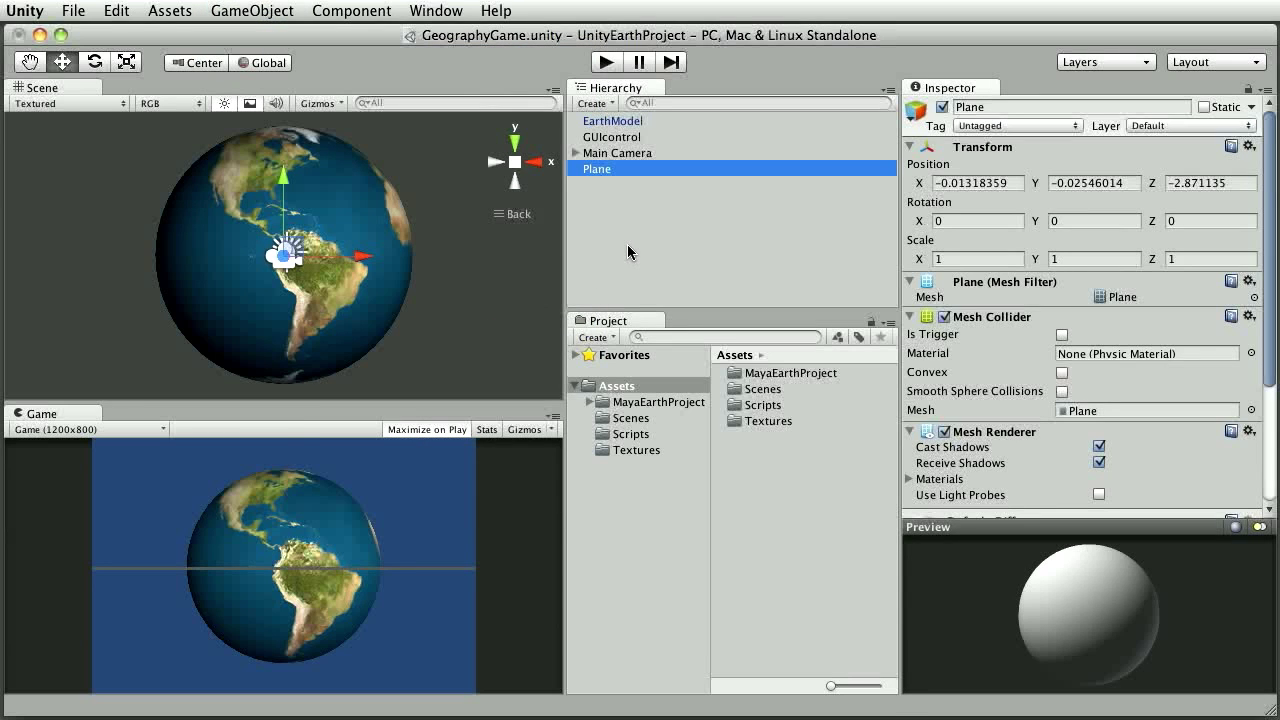
click(96, 63)
drag(286, 186, 298, 304)
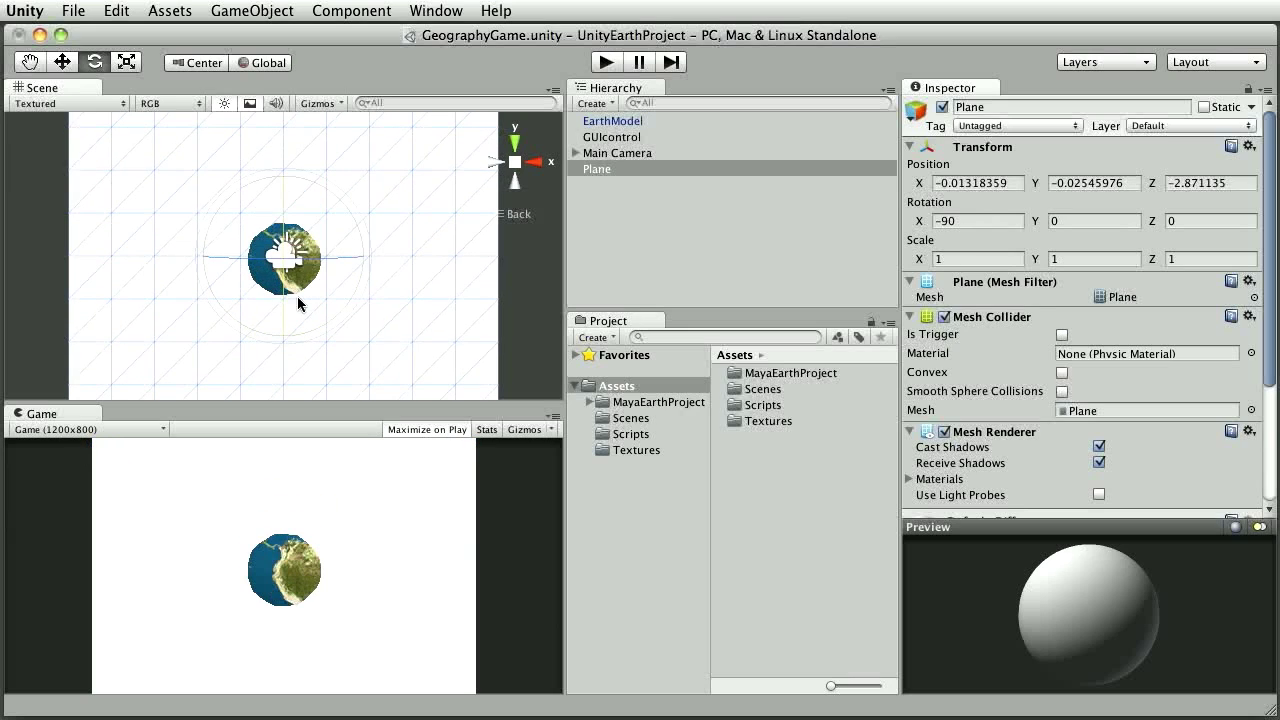
Step: Move the Plane back behind the globe and parent it under Main Camera
click(63, 63)
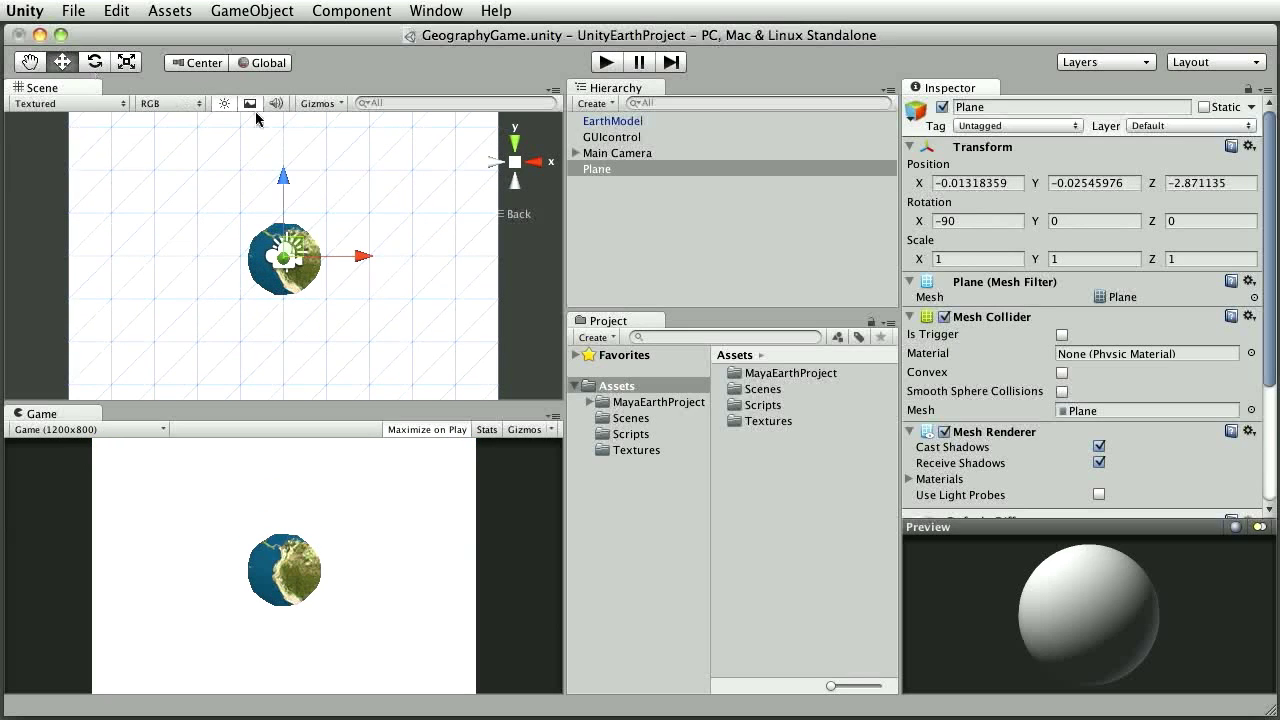
click(498, 163)
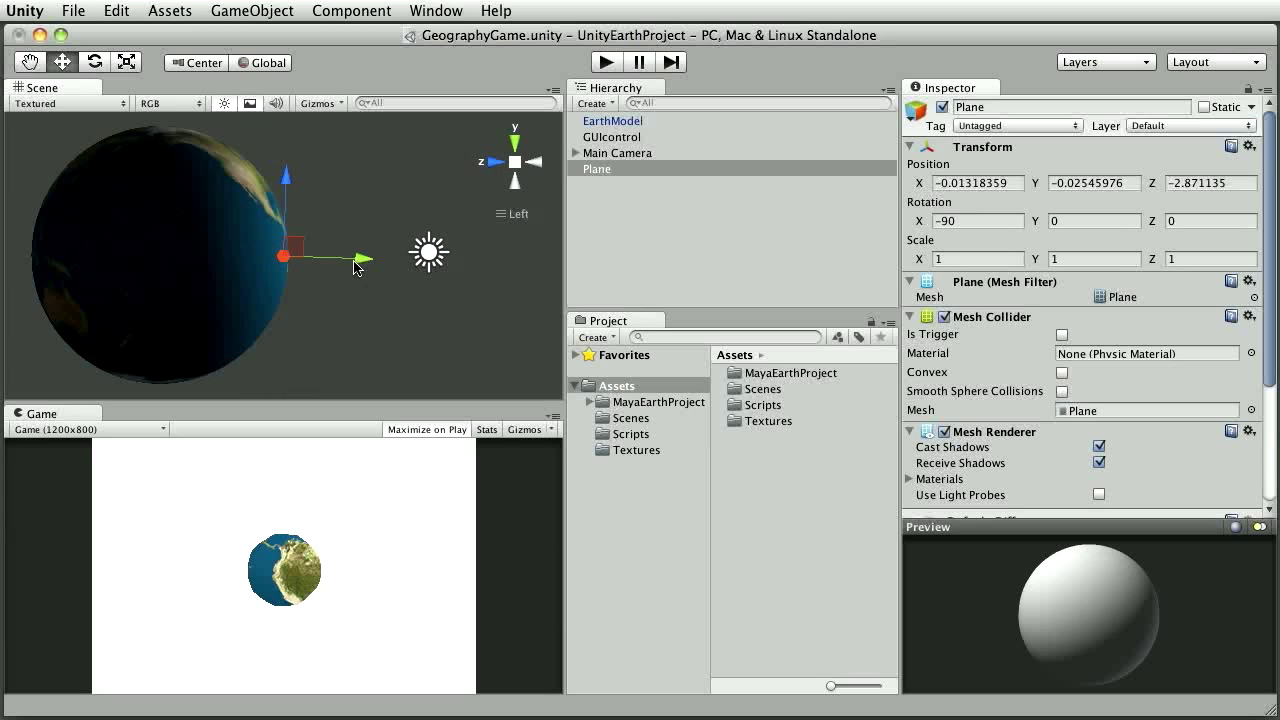
drag(361, 265, 100, 288)
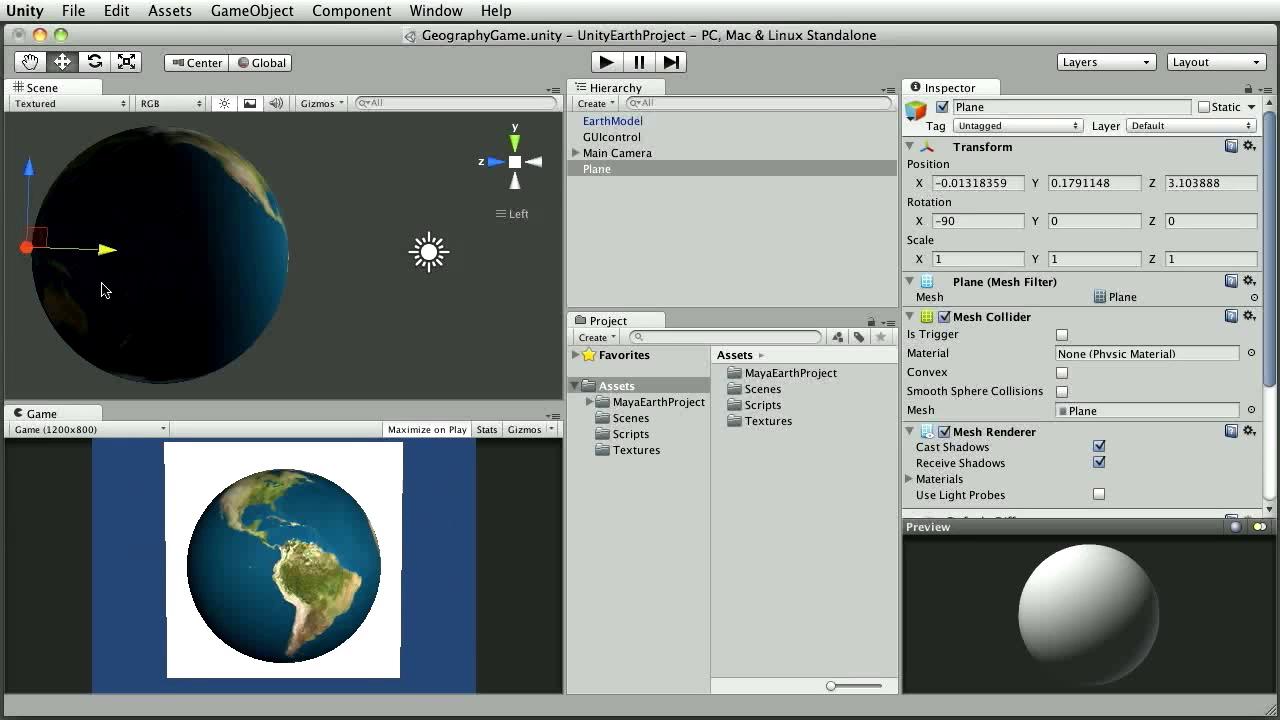
drag(588, 172, 598, 160)
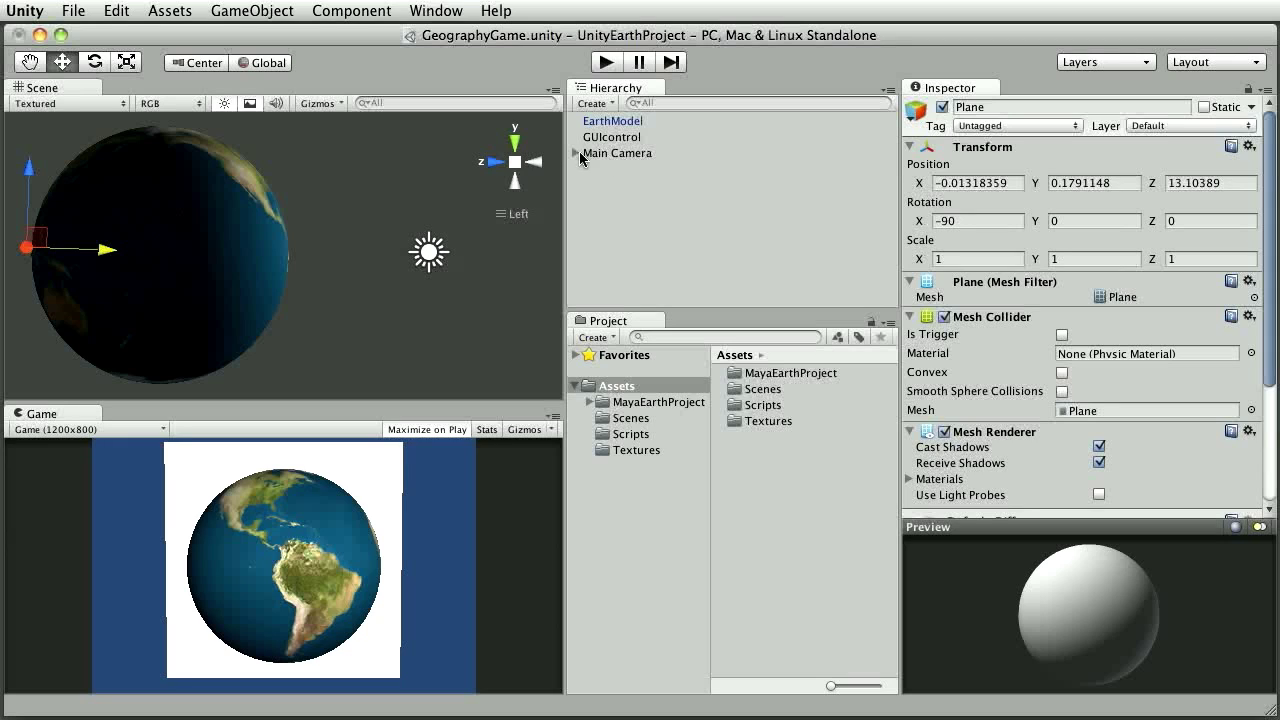
click(575, 153)
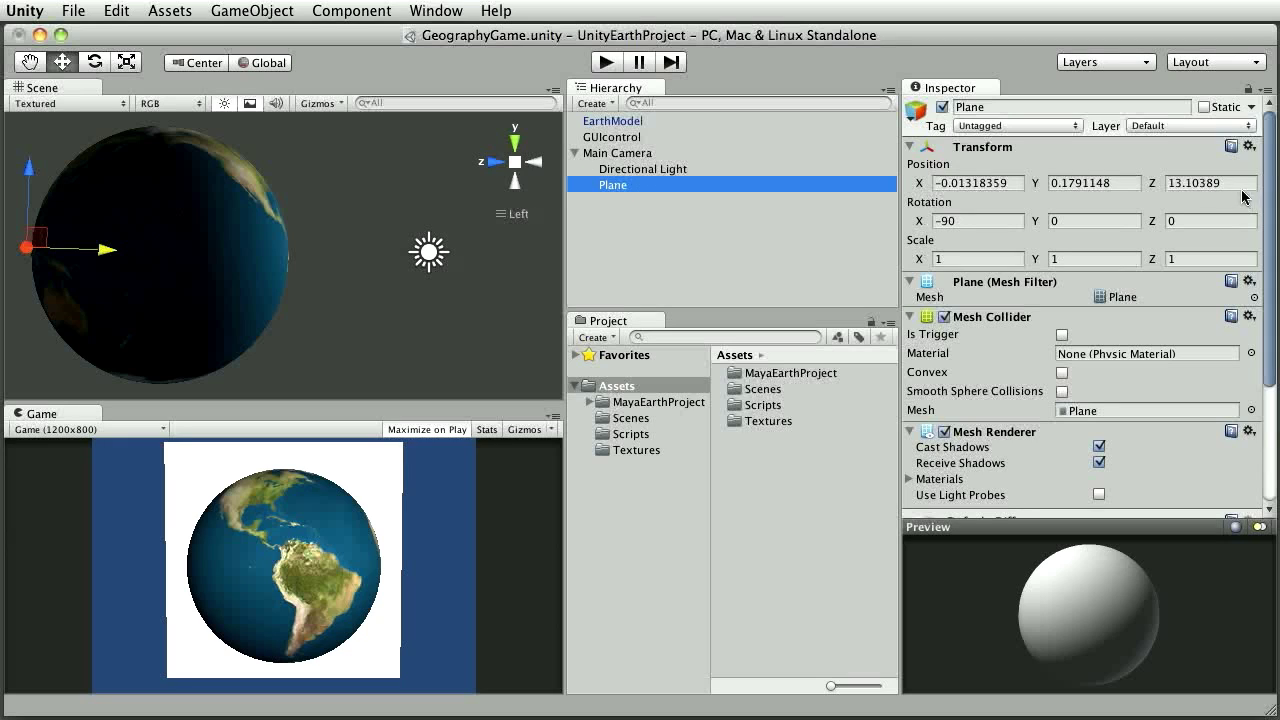
Step: Place the Plane at position 0, 0, 20 with rotation X 90 and Y 180
click(1165, 183)
text(20)
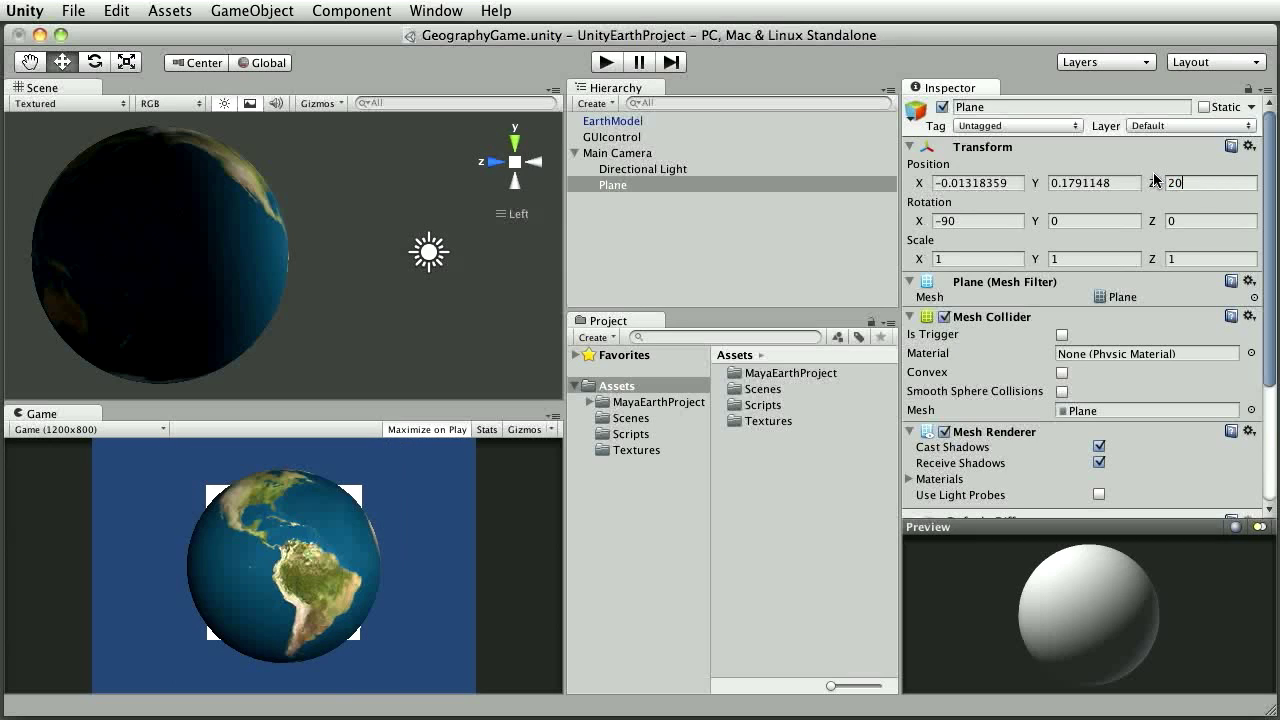
click(1124, 183)
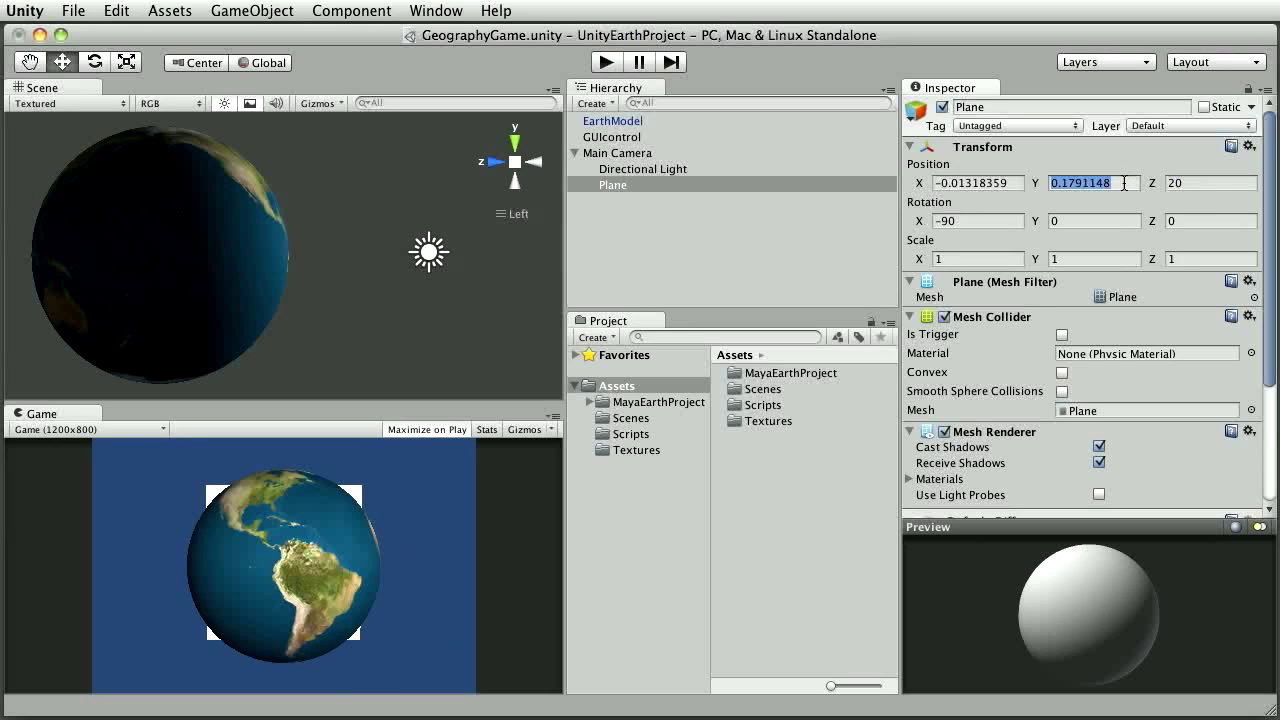
text(0)
click(1012, 183)
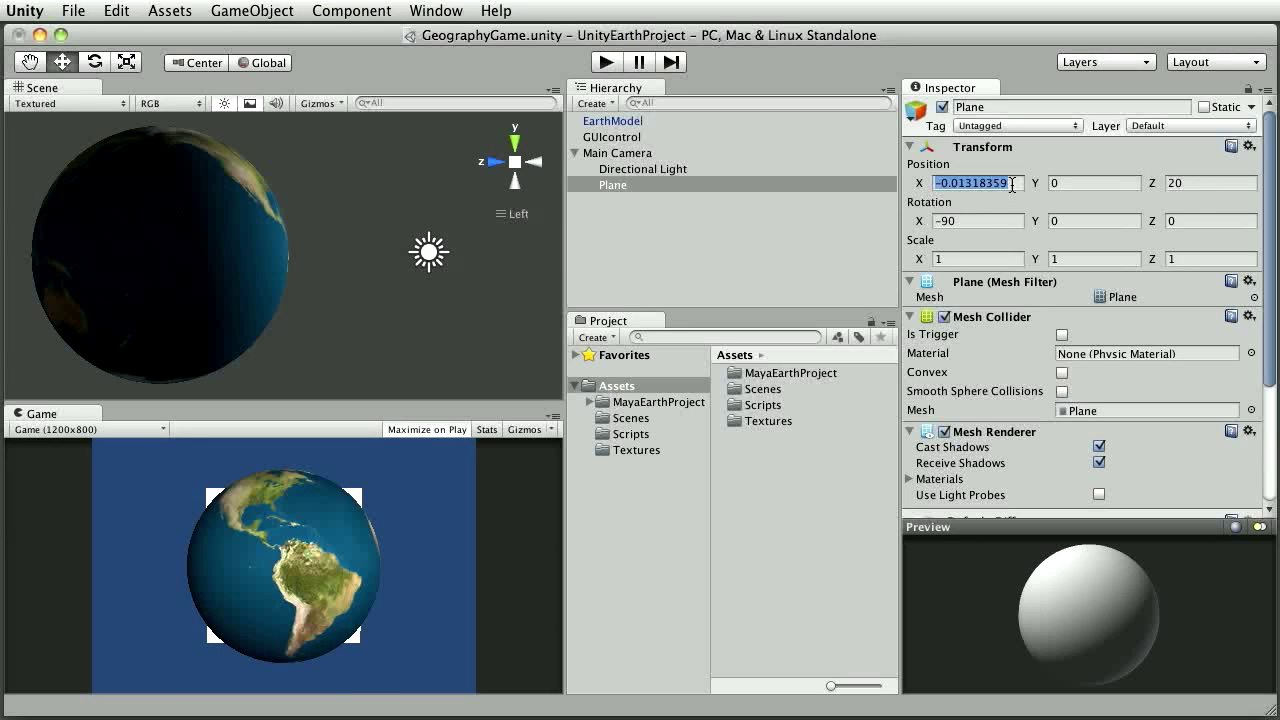
text(0)
click(972, 221)
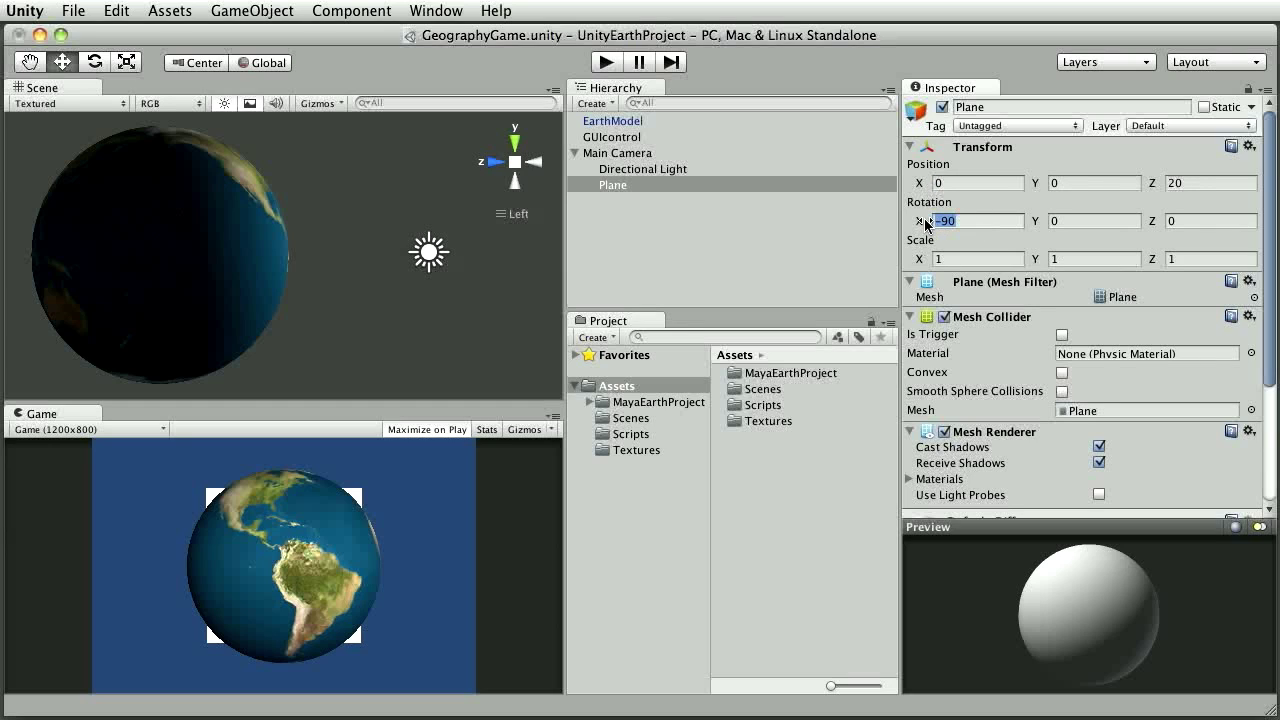
text(90)
click(1049, 220)
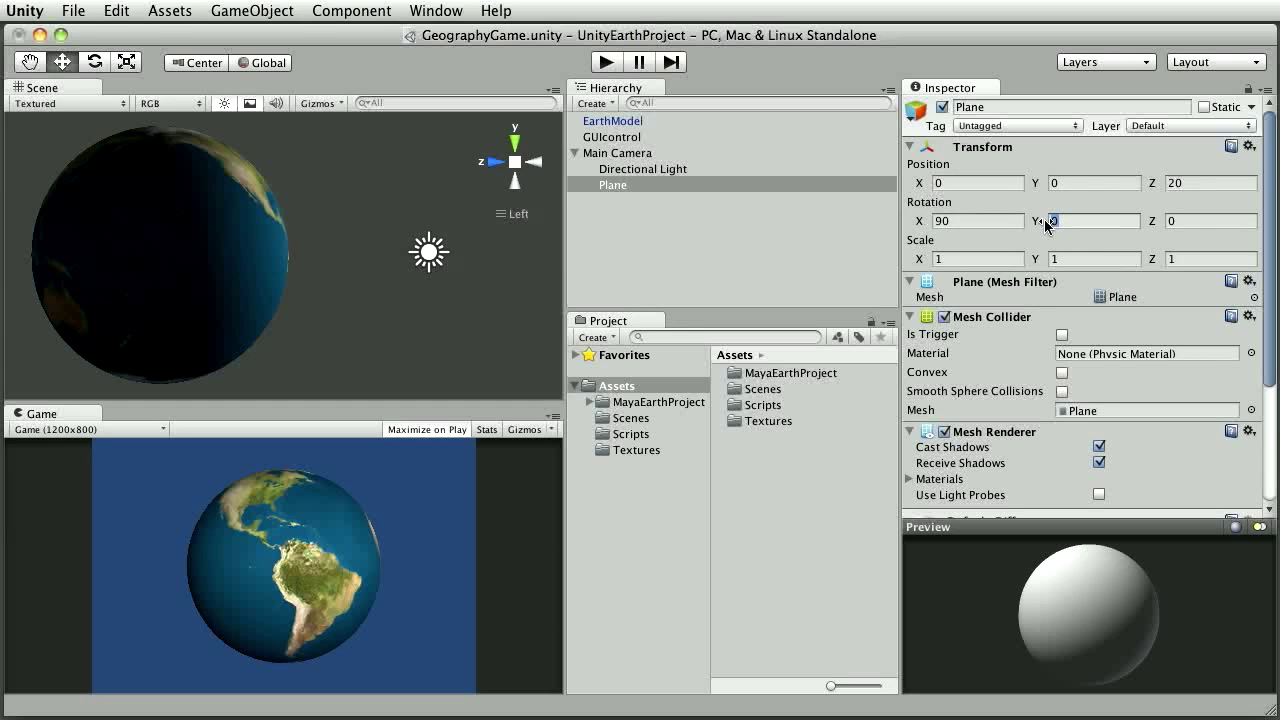
text(180)
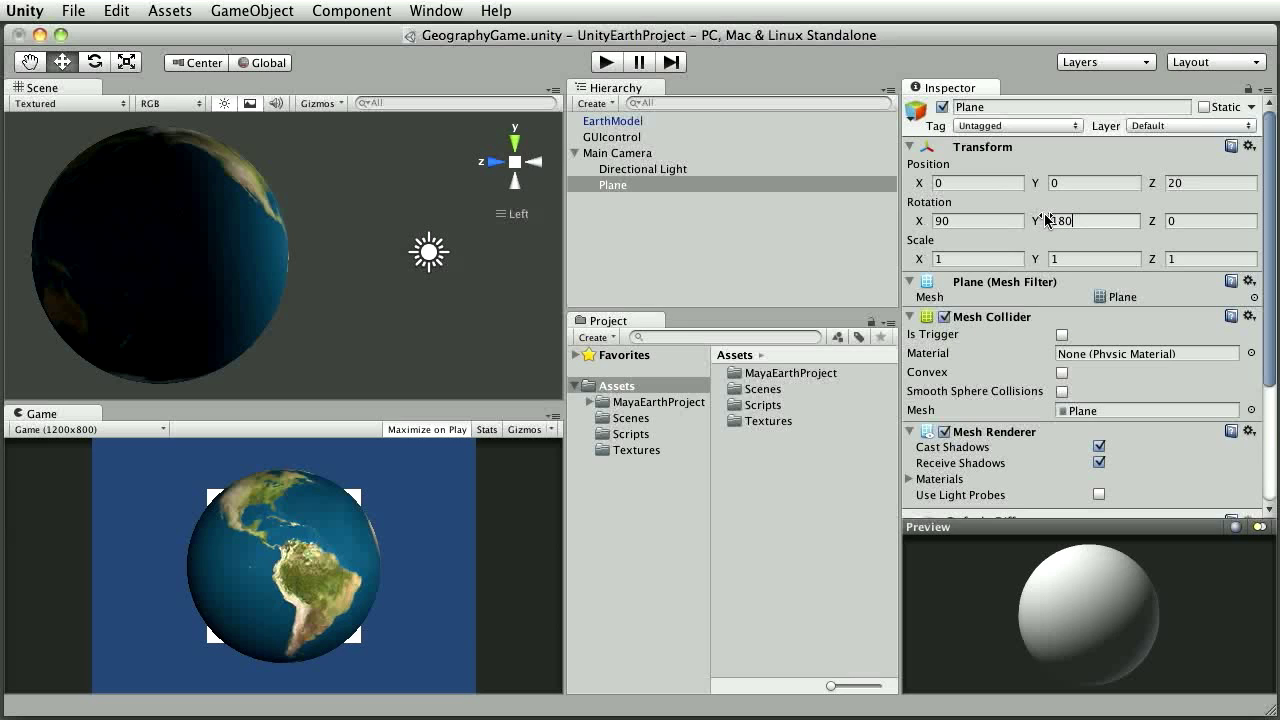
Step: From the Back view, scale the plane until it fills the camera view
click(126, 62)
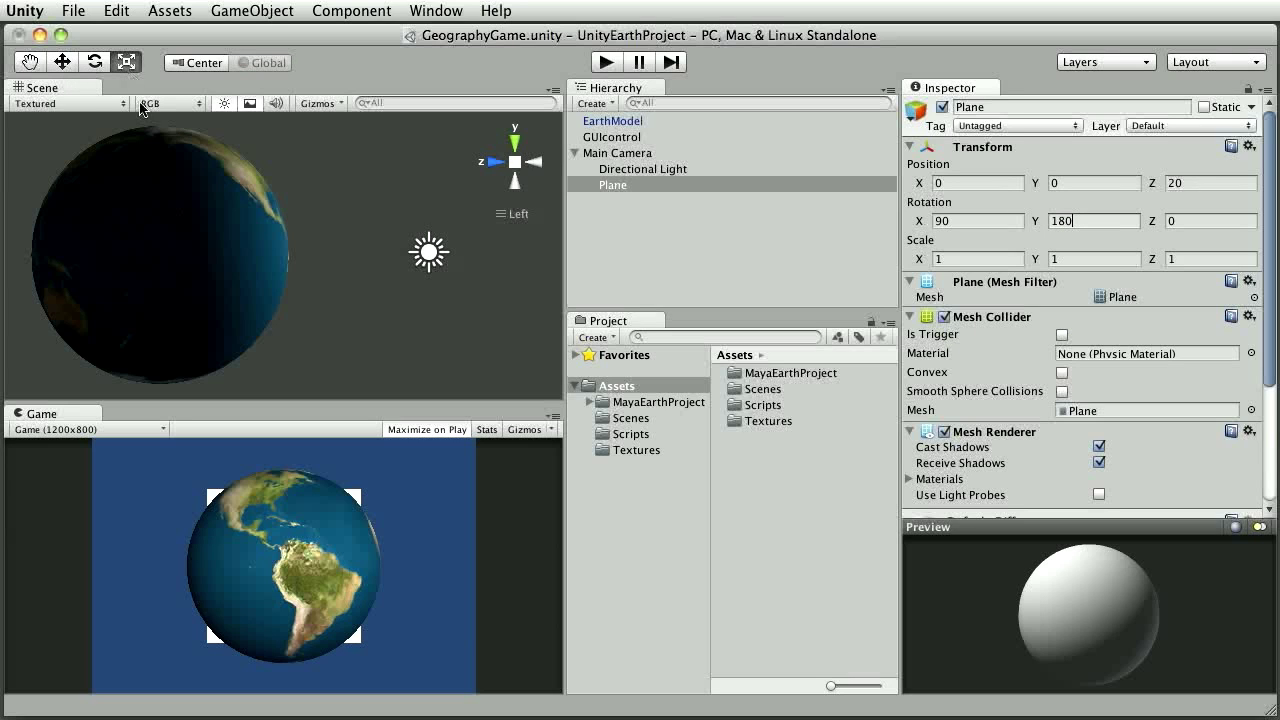
click(530, 164)
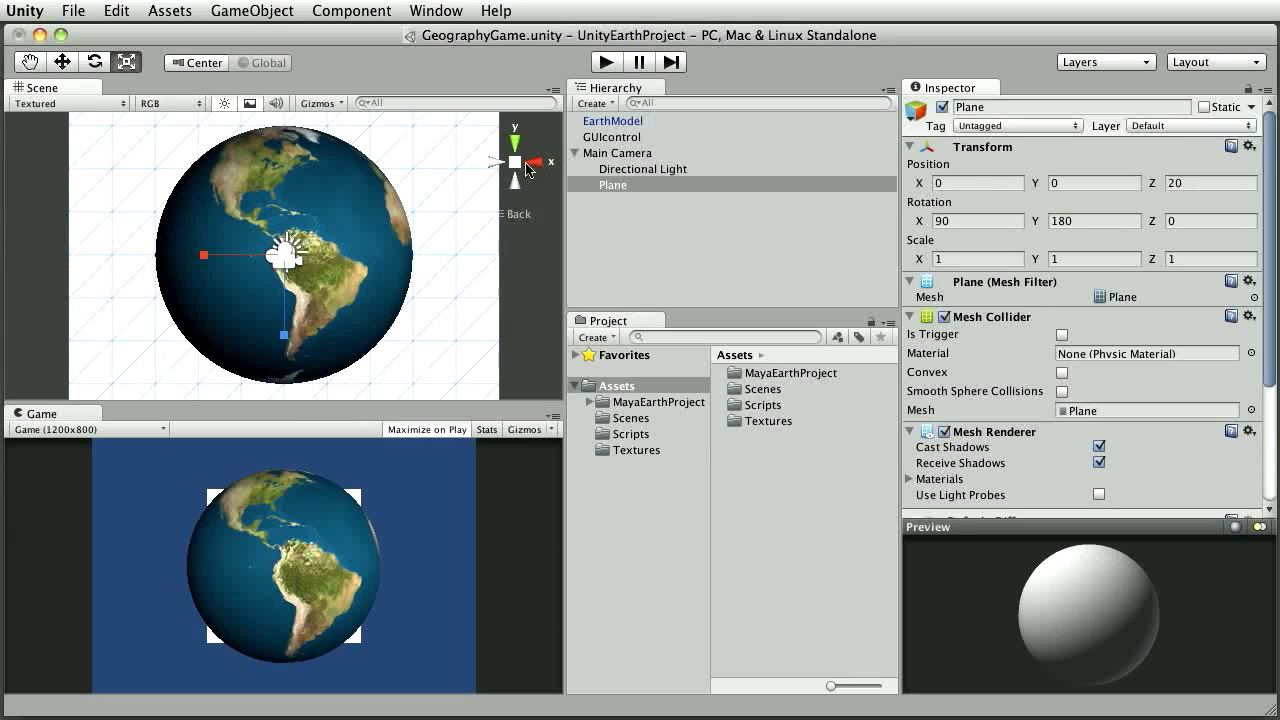
drag(205, 256, 84, 283)
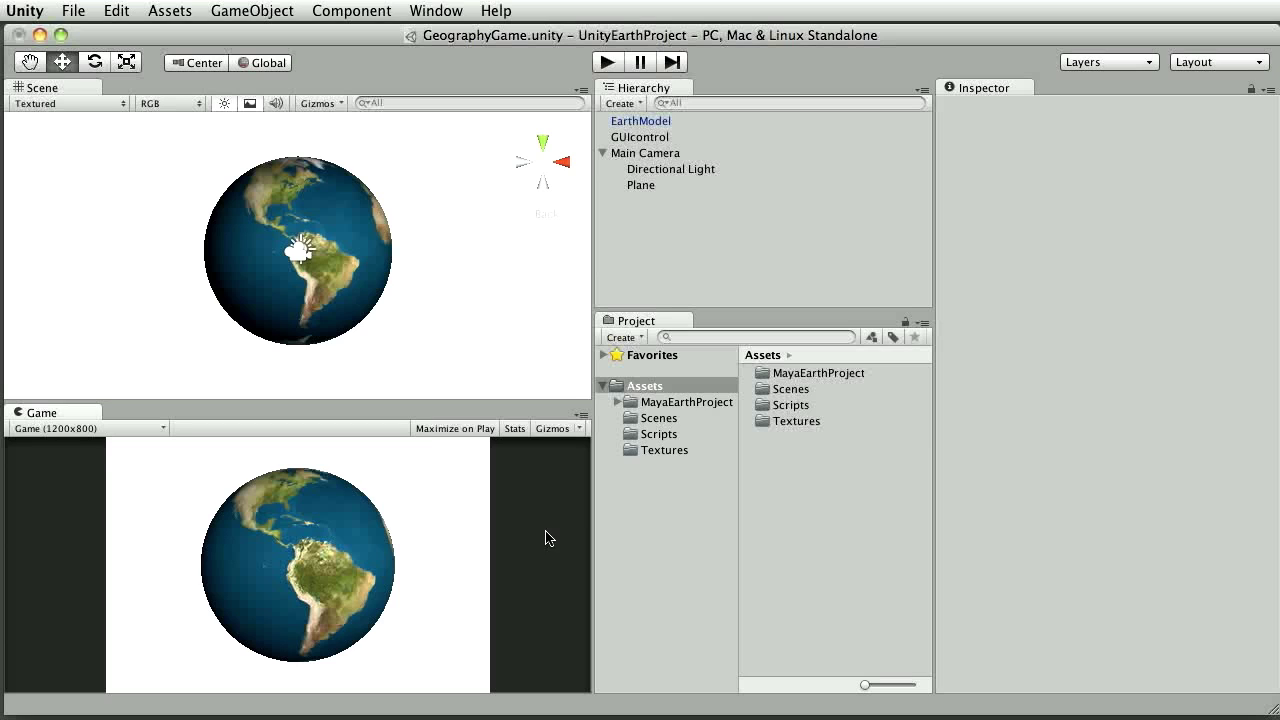
Step: Drag the GameBackground texture from Assets > Textures onto the backdrop Plane
click(640, 449)
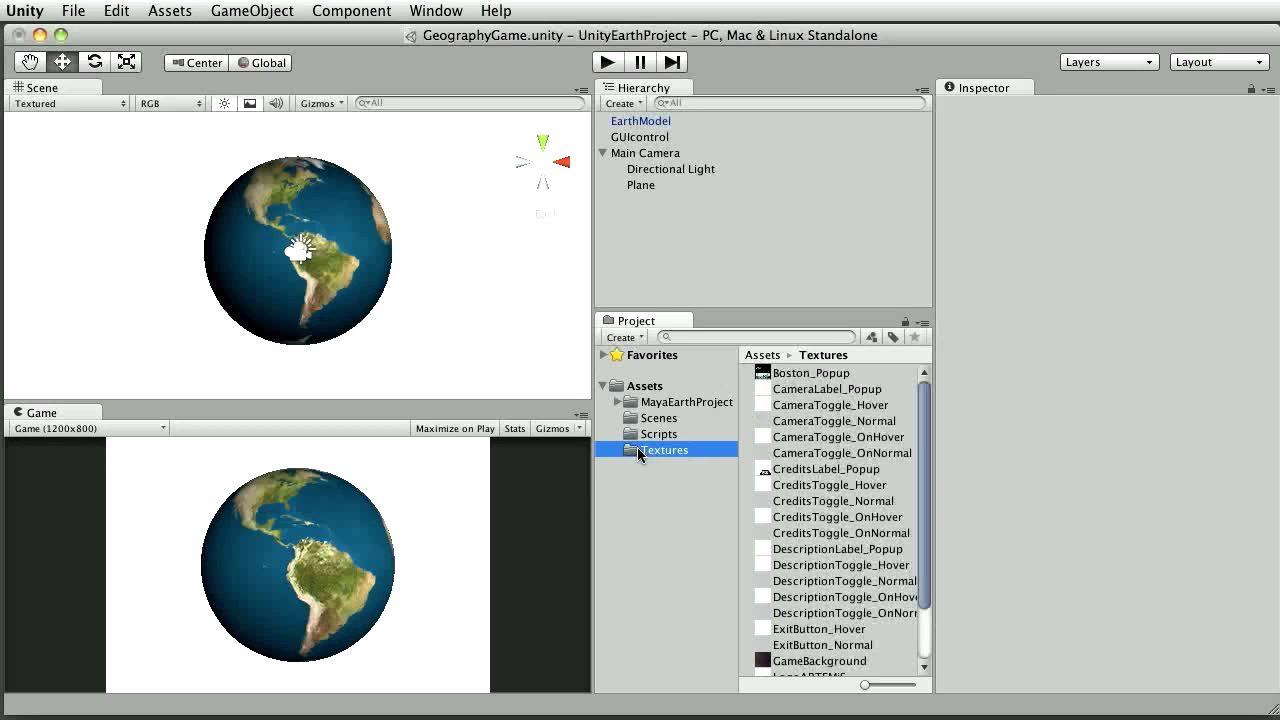
drag(924, 540, 924, 604)
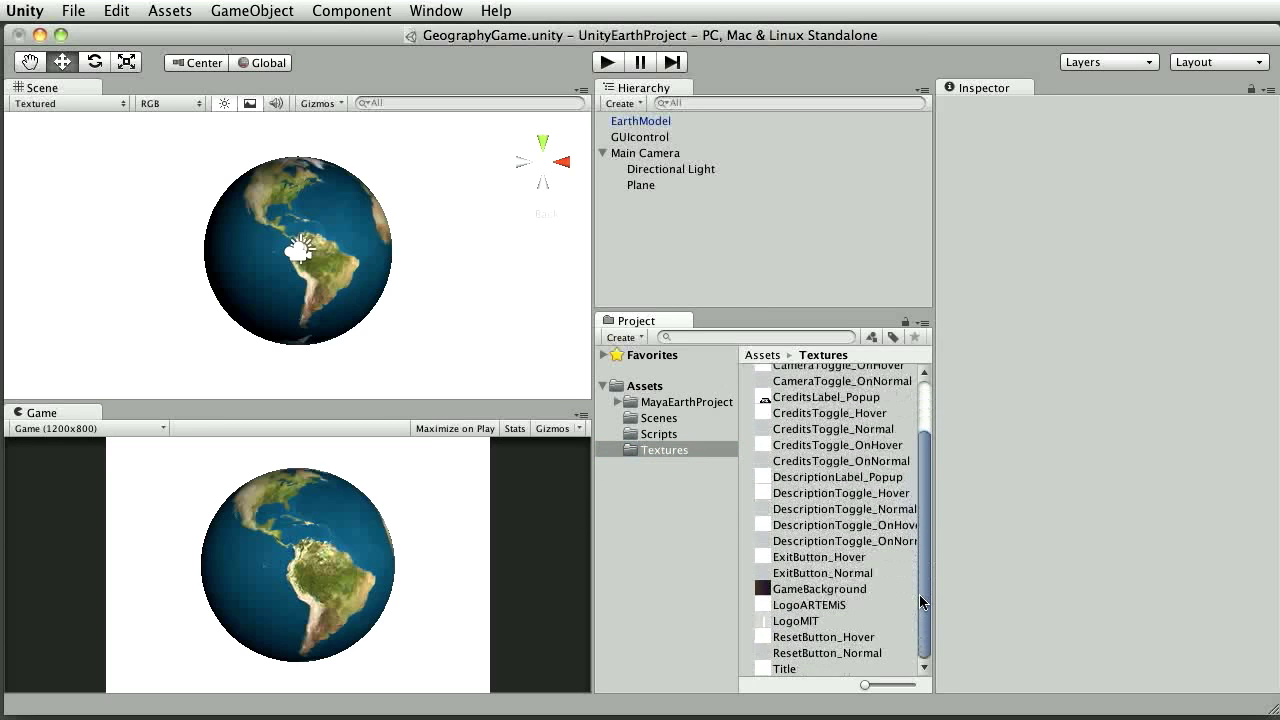
click(769, 592)
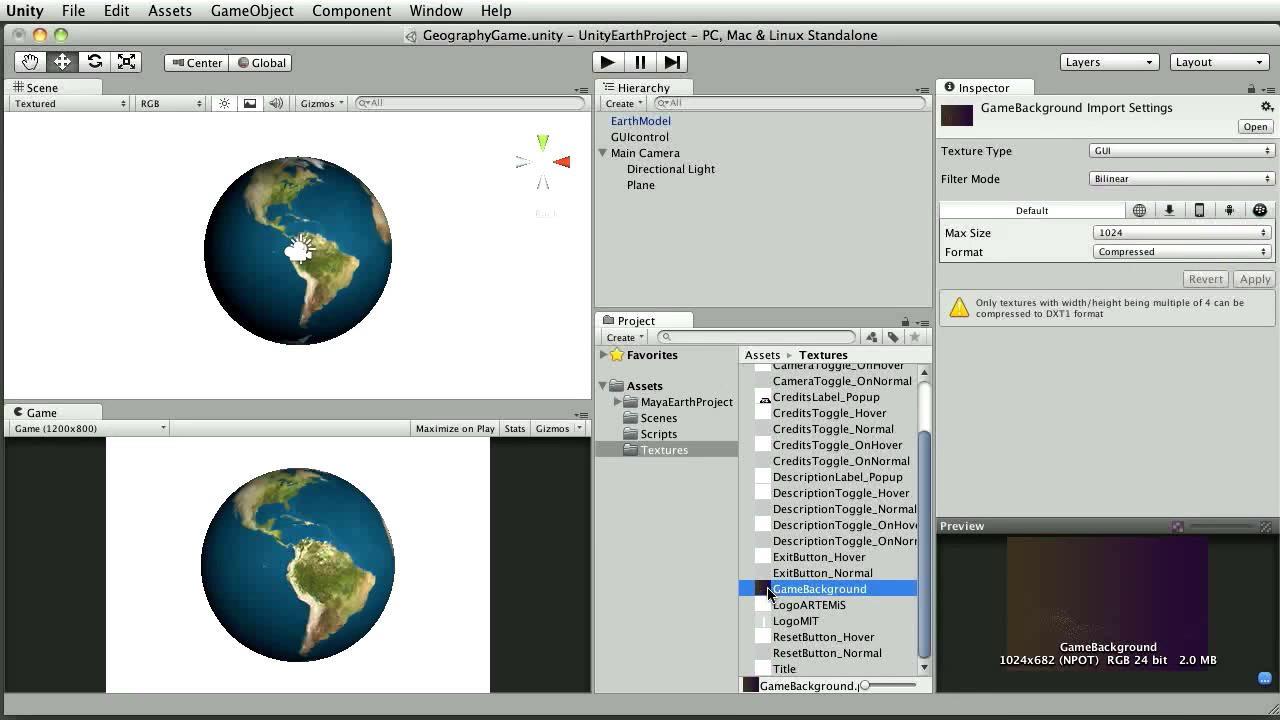
drag(769, 592, 443, 315)
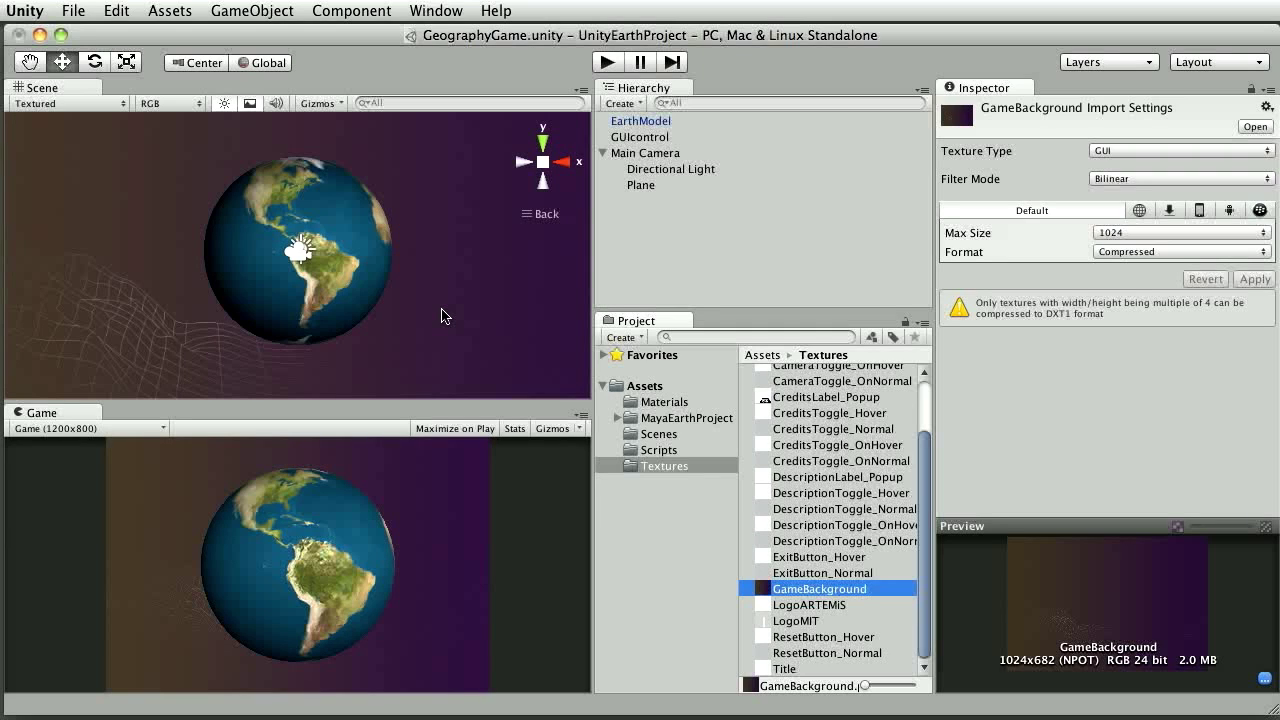
Step: Play the scene, then inspect the backdrop Plane from the left, front and right
click(605, 63)
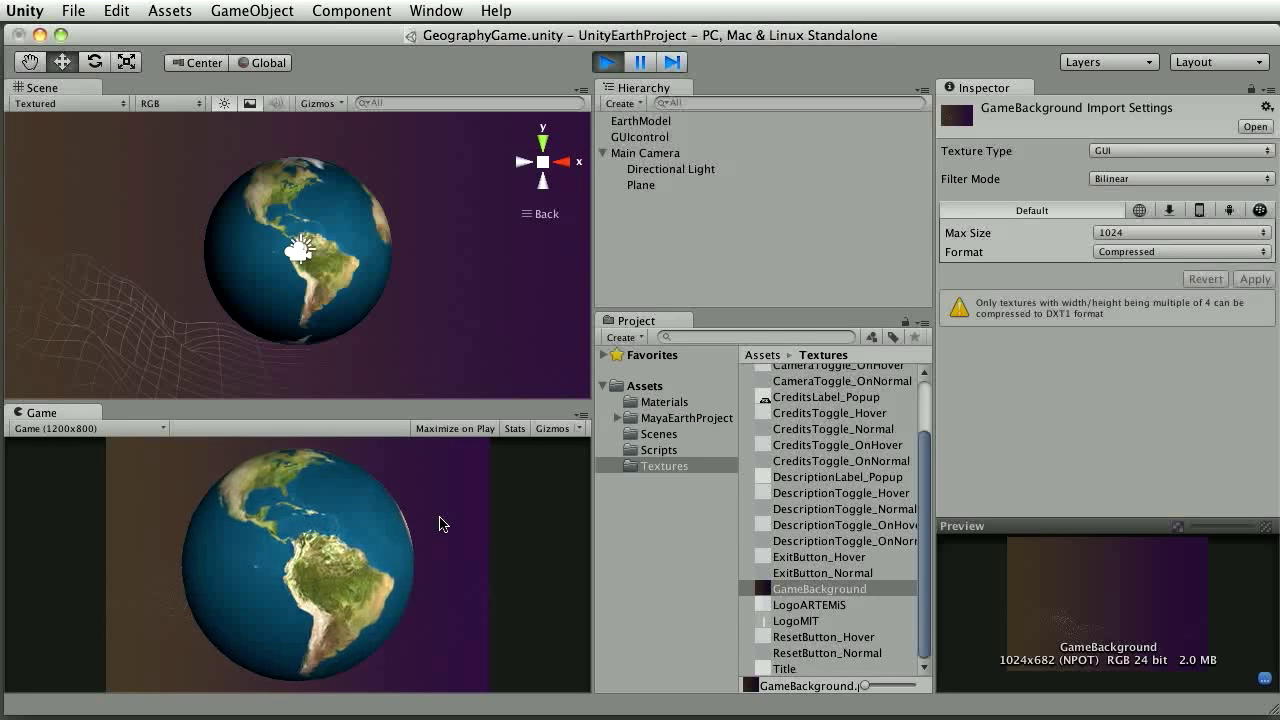
click(517, 317)
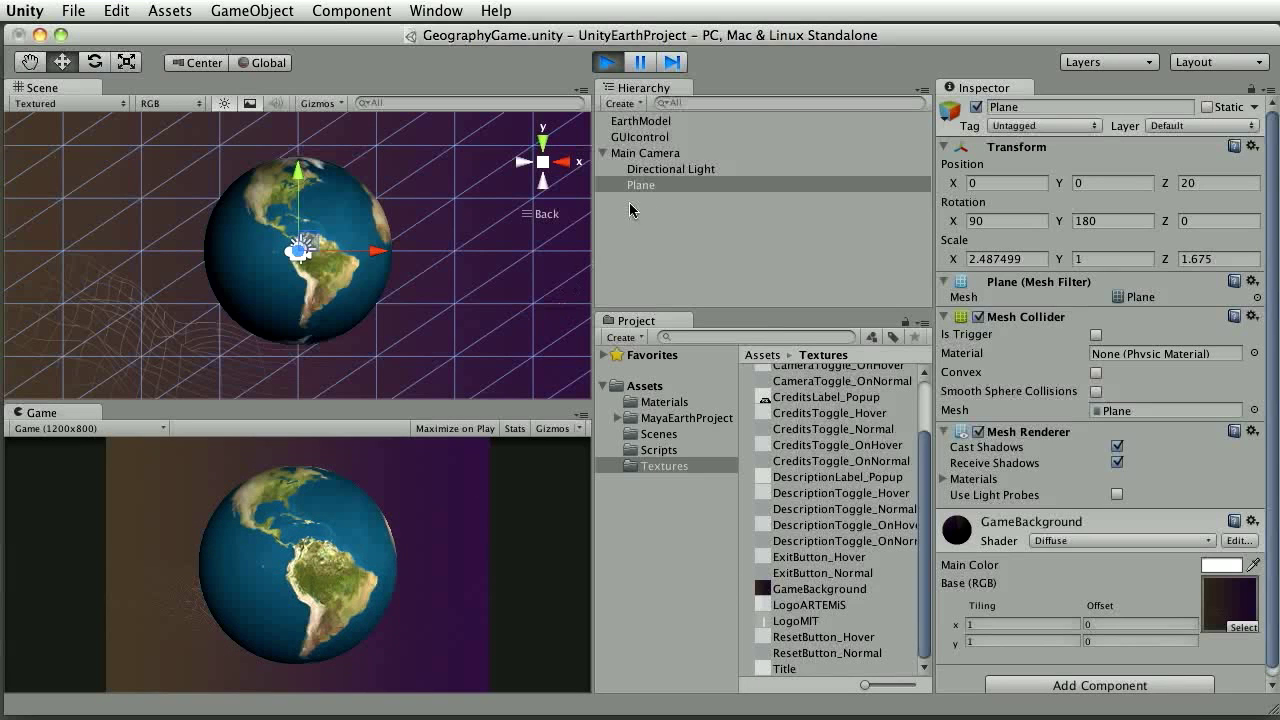
click(520, 163)
click(520, 163)
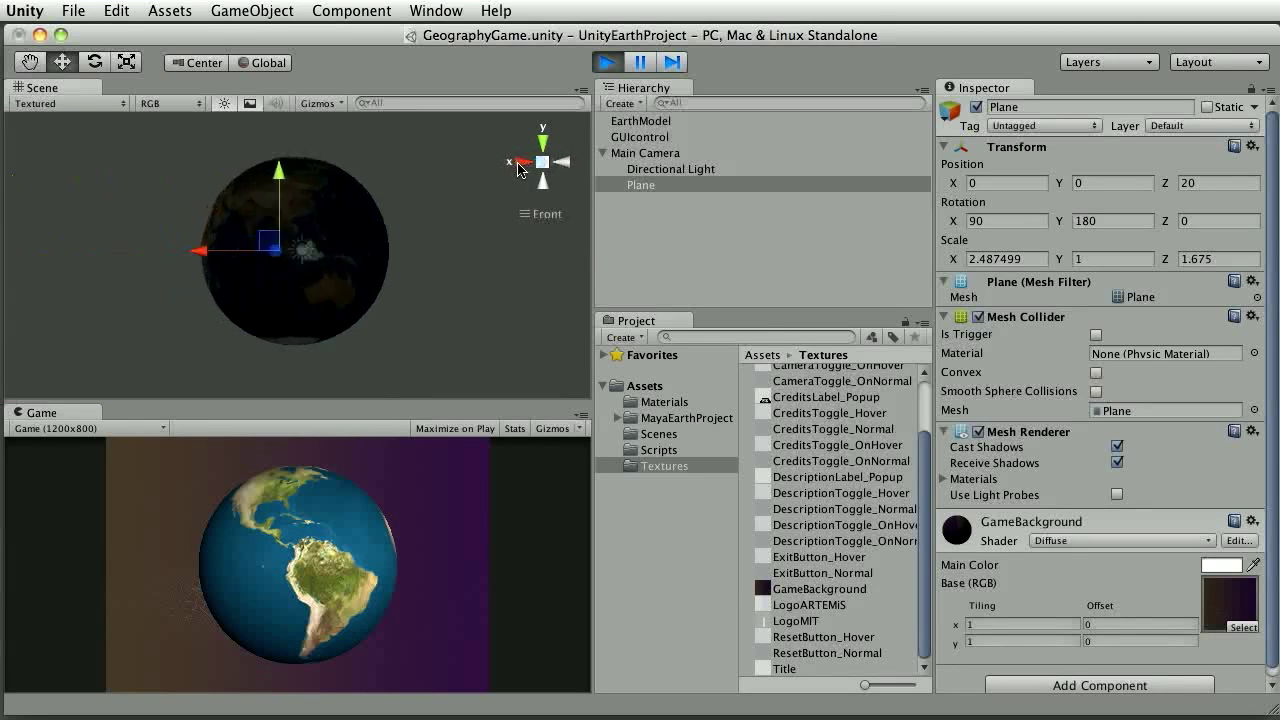
click(520, 164)
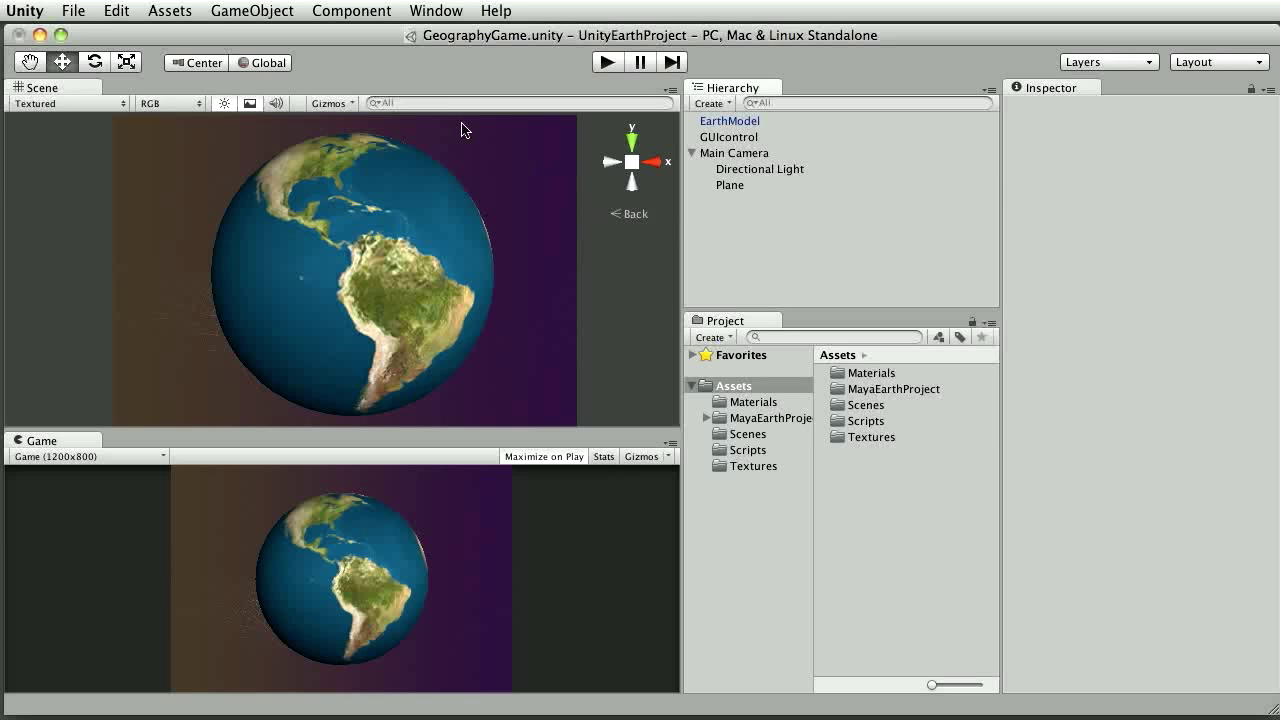
Step: Create a Quad and move it onto the globe's surface over North America
click(246, 14)
mouse_move(250, 58)
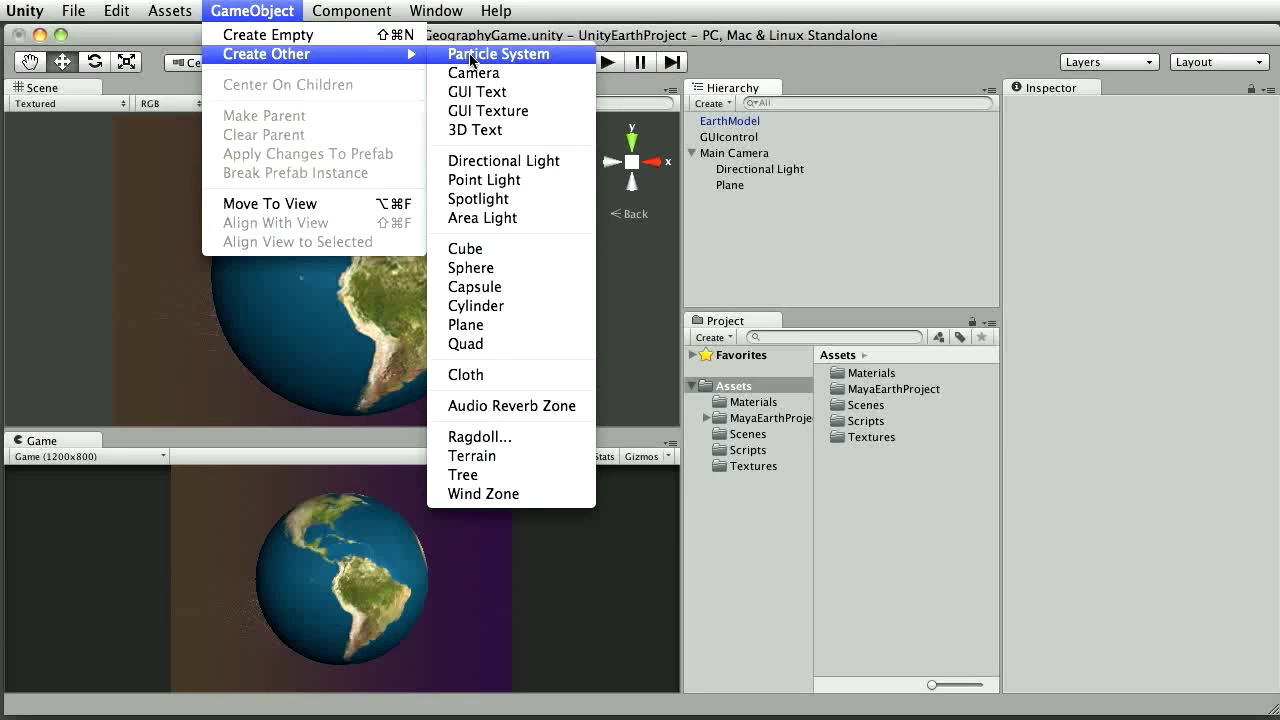
click(470, 343)
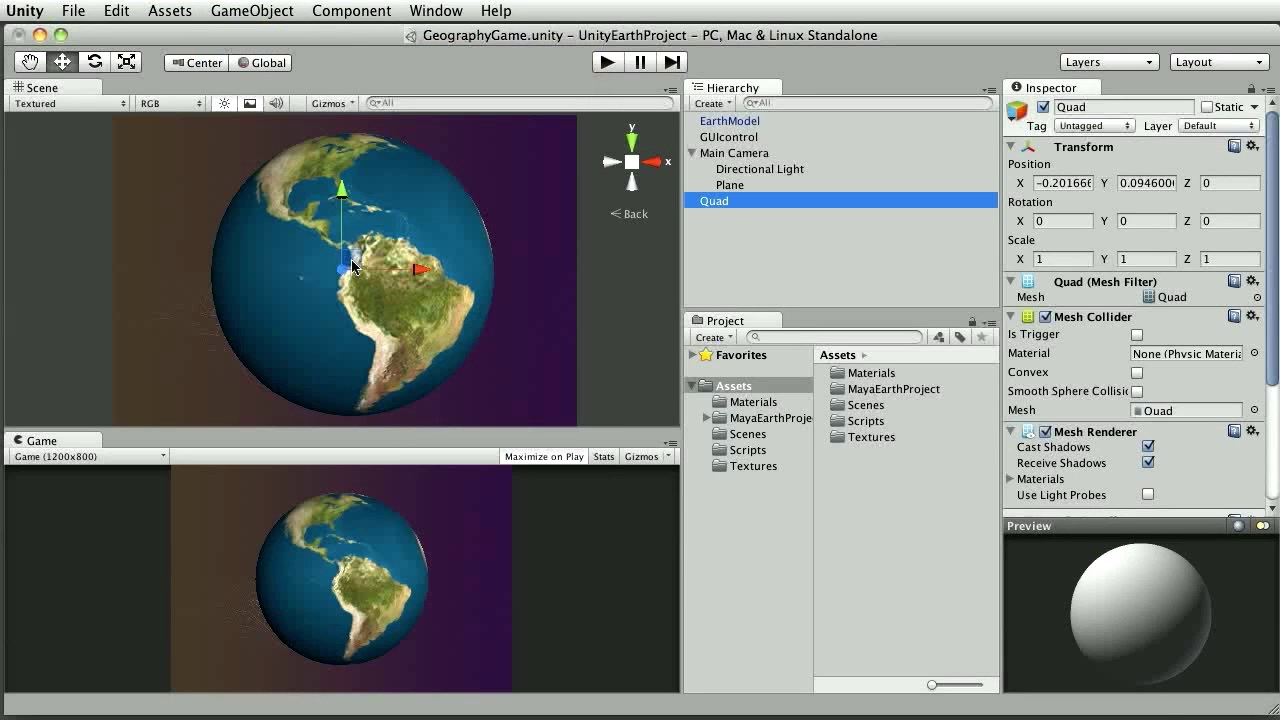
drag(342, 246, 344, 120)
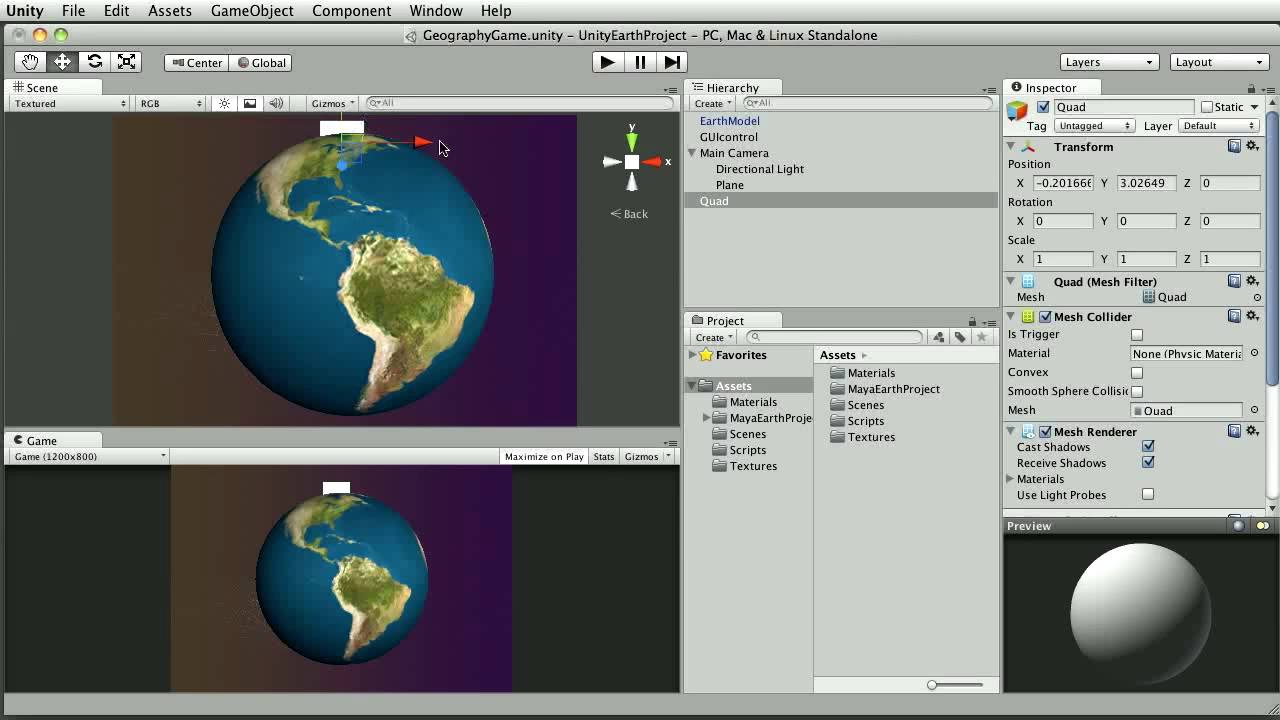
click(654, 162)
drag(394, 151, 332, 154)
drag(271, 123, 294, 185)
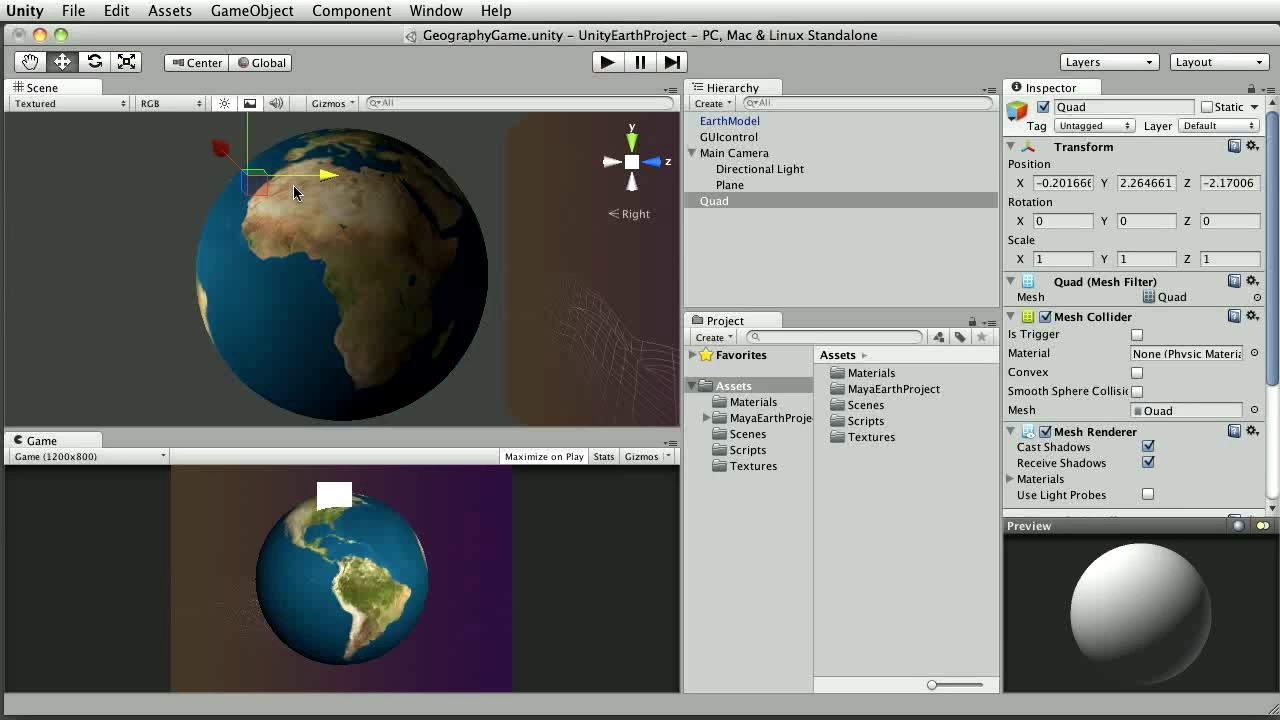
Step: Give the quad its 0.5 × 0.25 × 10 label scale and parent it under EarthModel
click(606, 163)
click(607, 163)
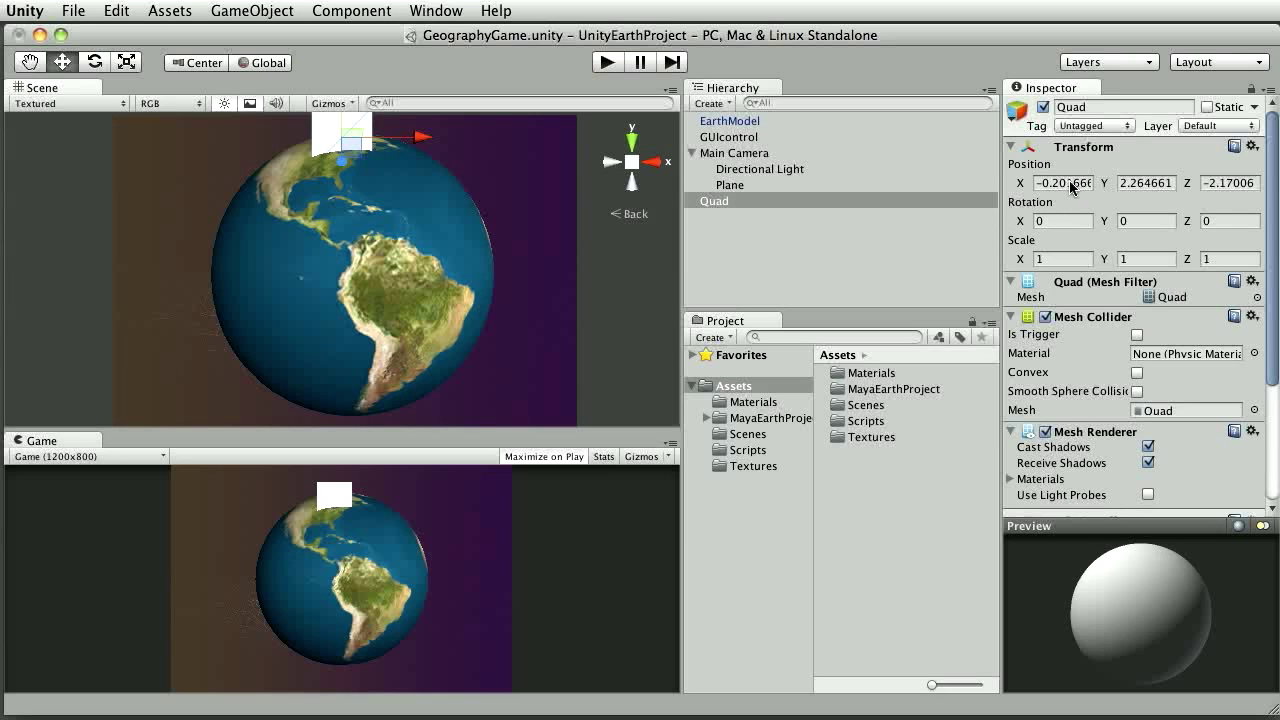
key(super+z)
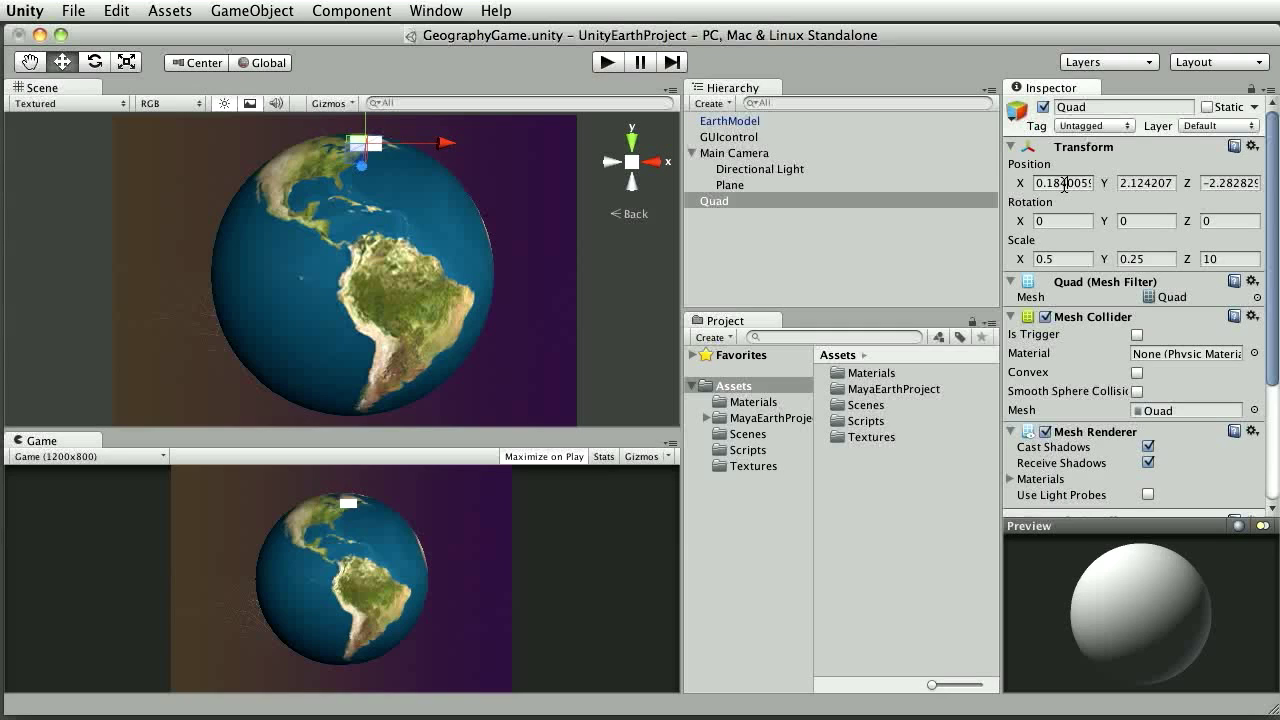
click(716, 203)
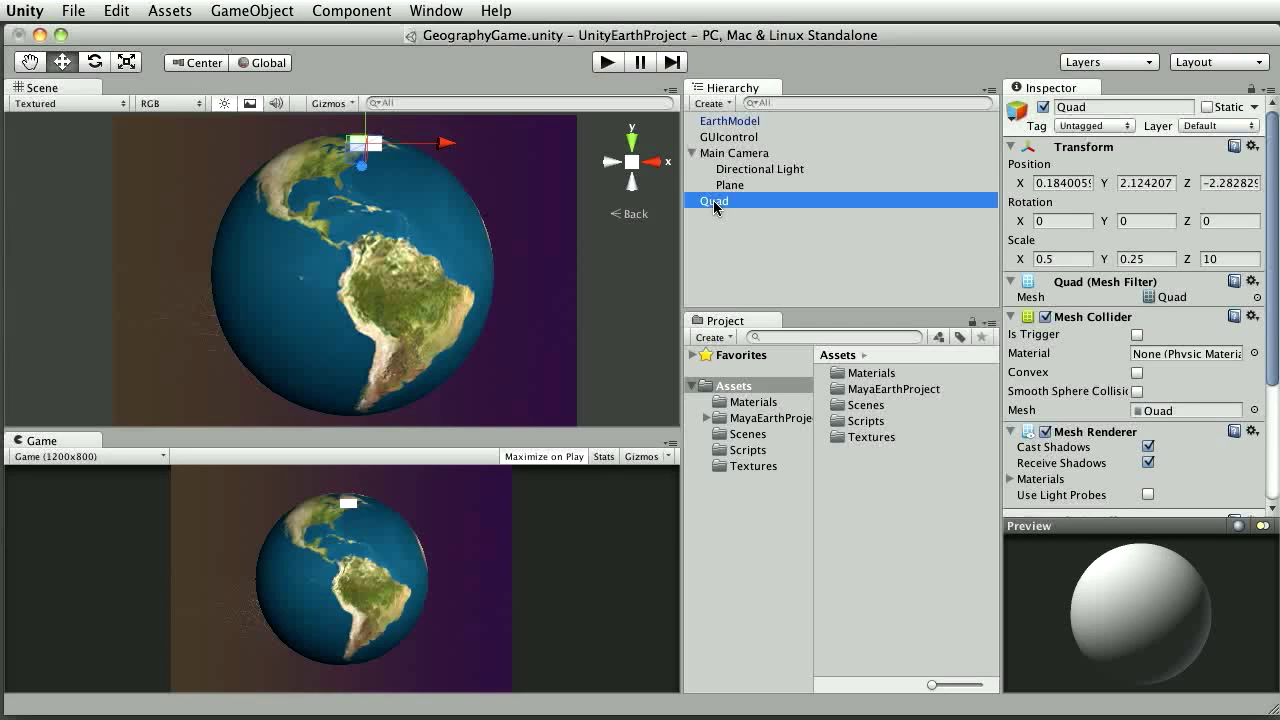
drag(716, 207, 729, 124)
Step: Rename the Quad under EarthModel to 'Boston' and show the Textures folder
click(735, 139)
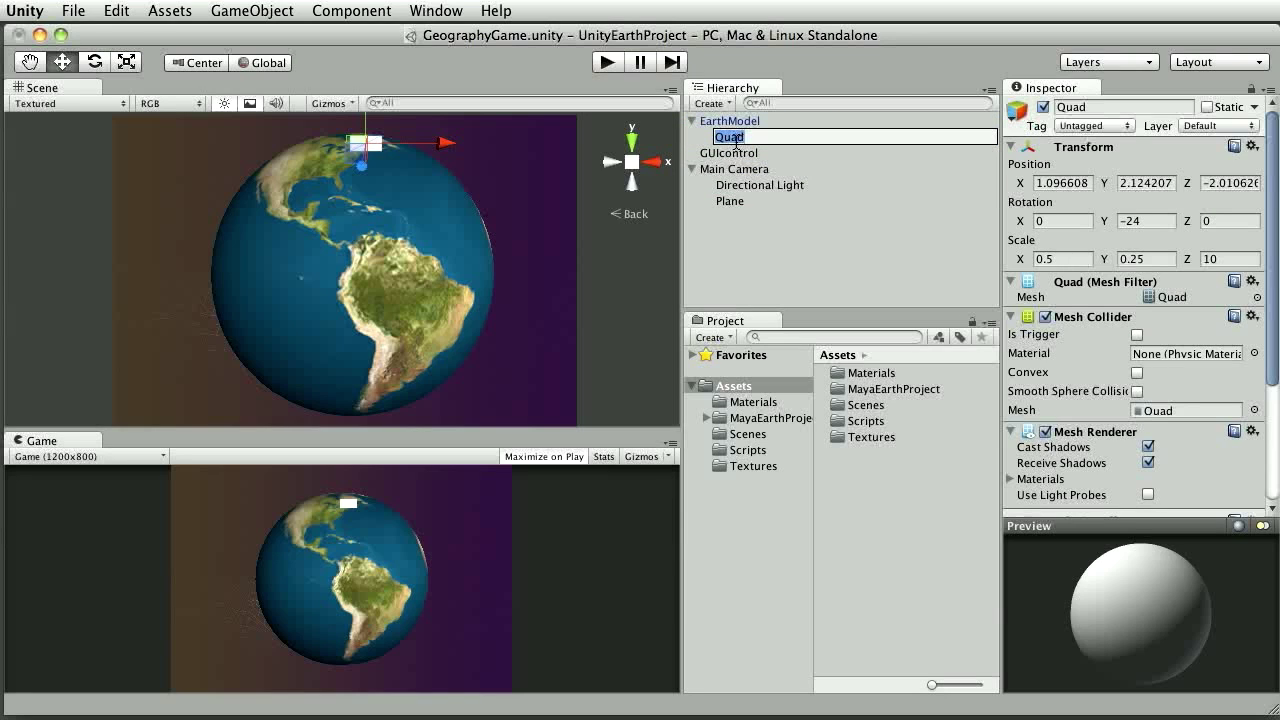
text(Boston)
click(774, 121)
click(735, 139)
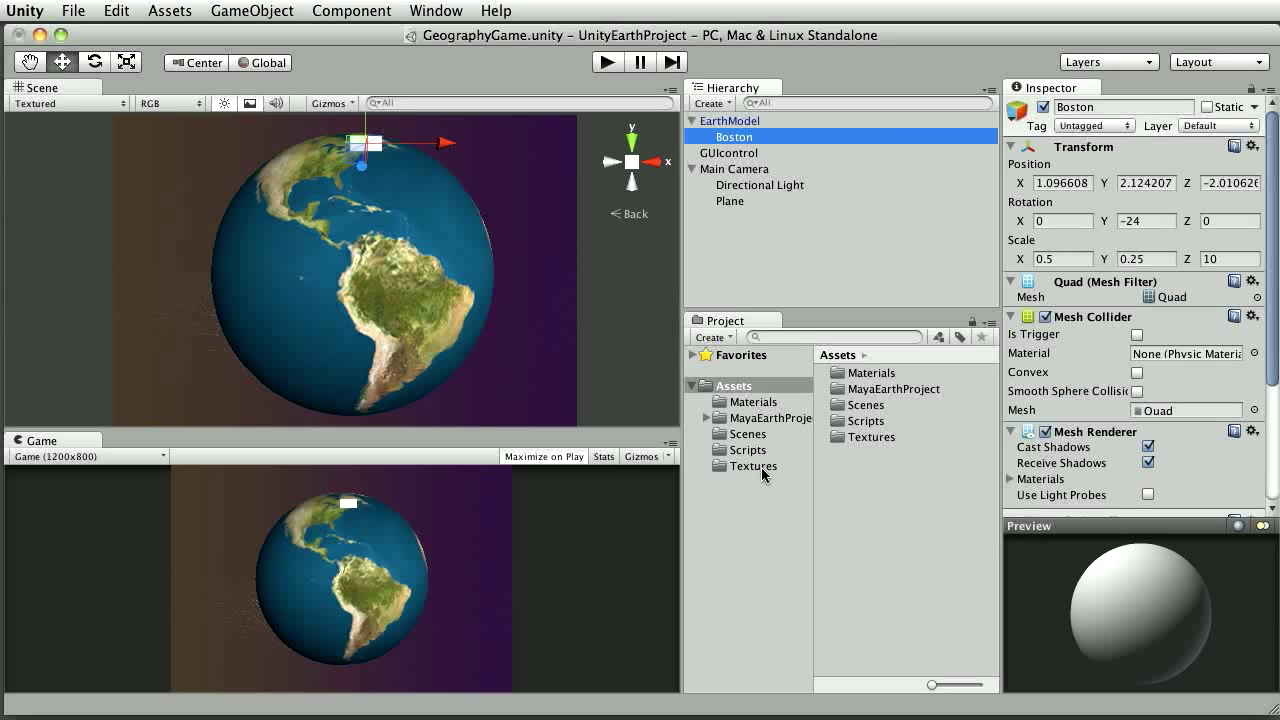
click(760, 468)
Step: Apply the Boston_Name texture to the Boston quad and zoom in on the BOSTON label
click(842, 376)
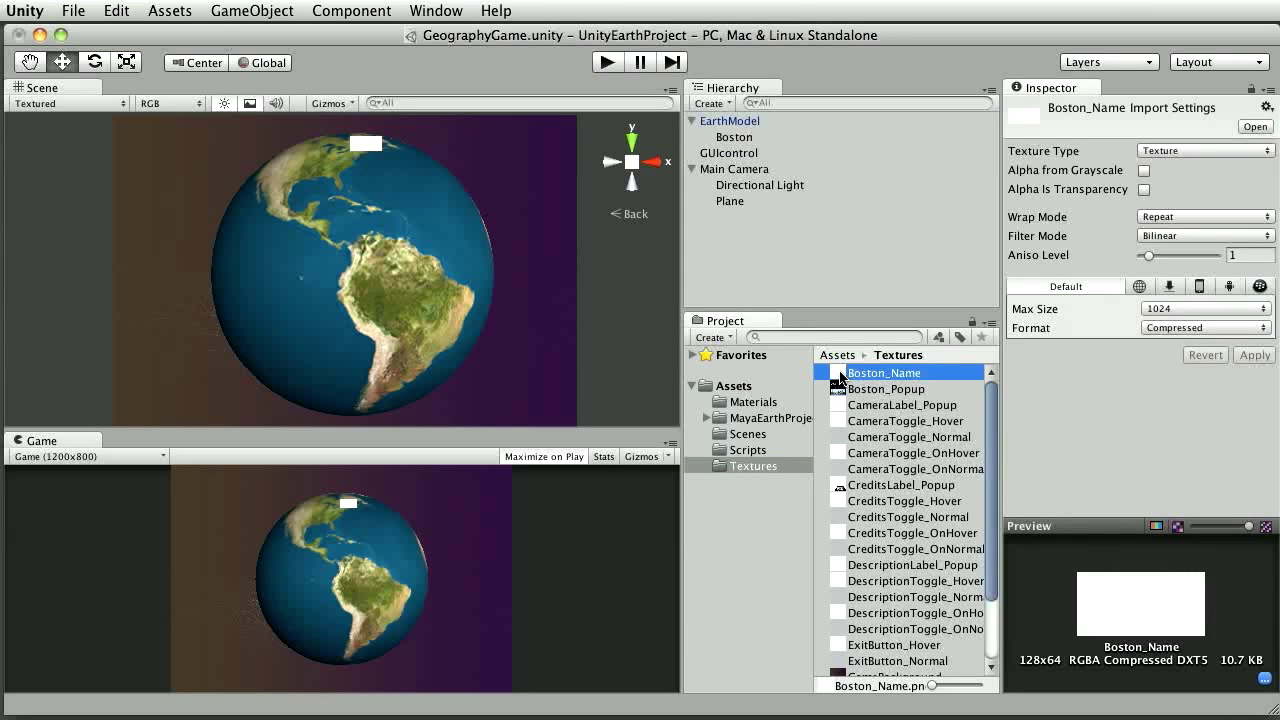
drag(842, 376, 358, 150)
click(29, 62)
drag(354, 208, 337, 271)
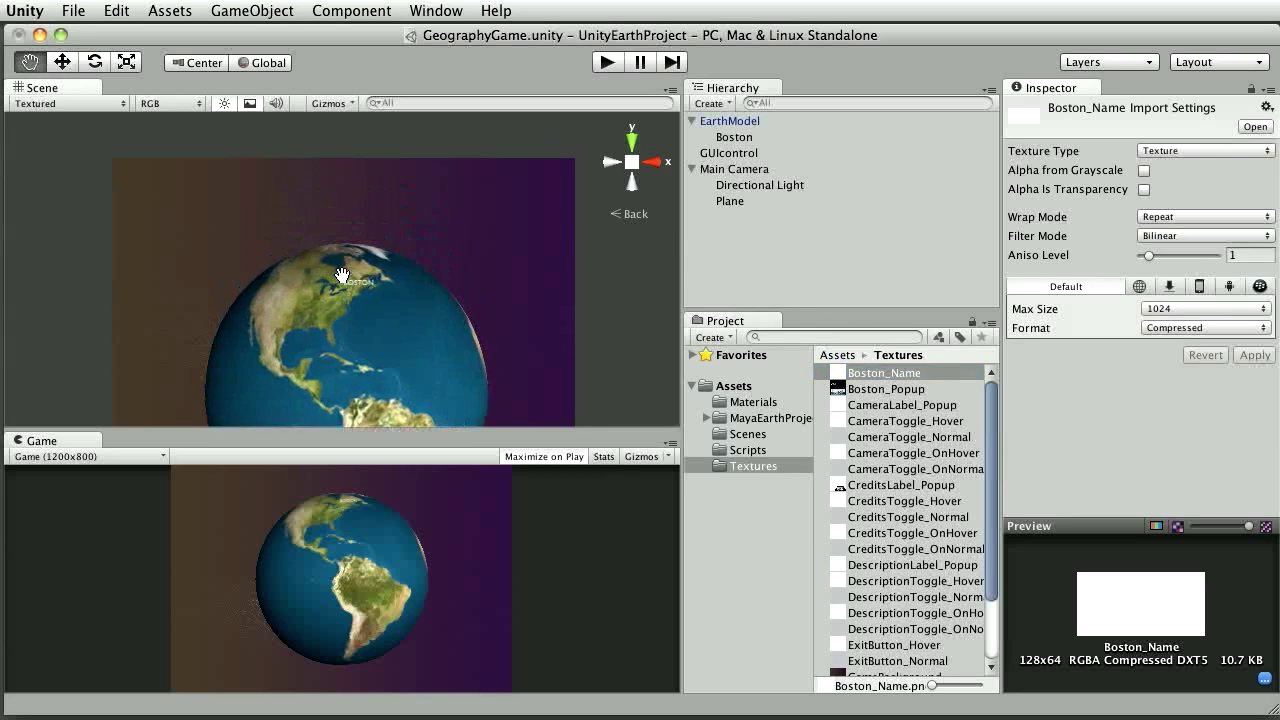
scroll(338, 266, up, 5)
scroll(348, 272, up, 5)
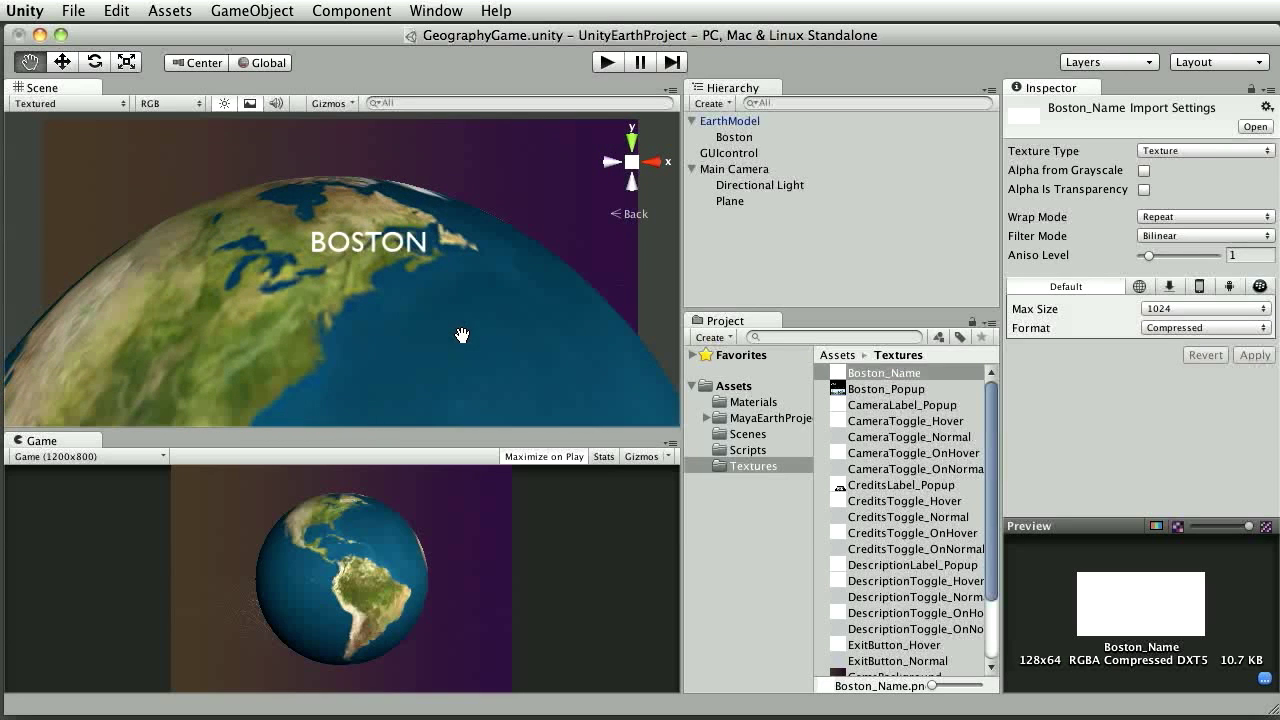
click(735, 137)
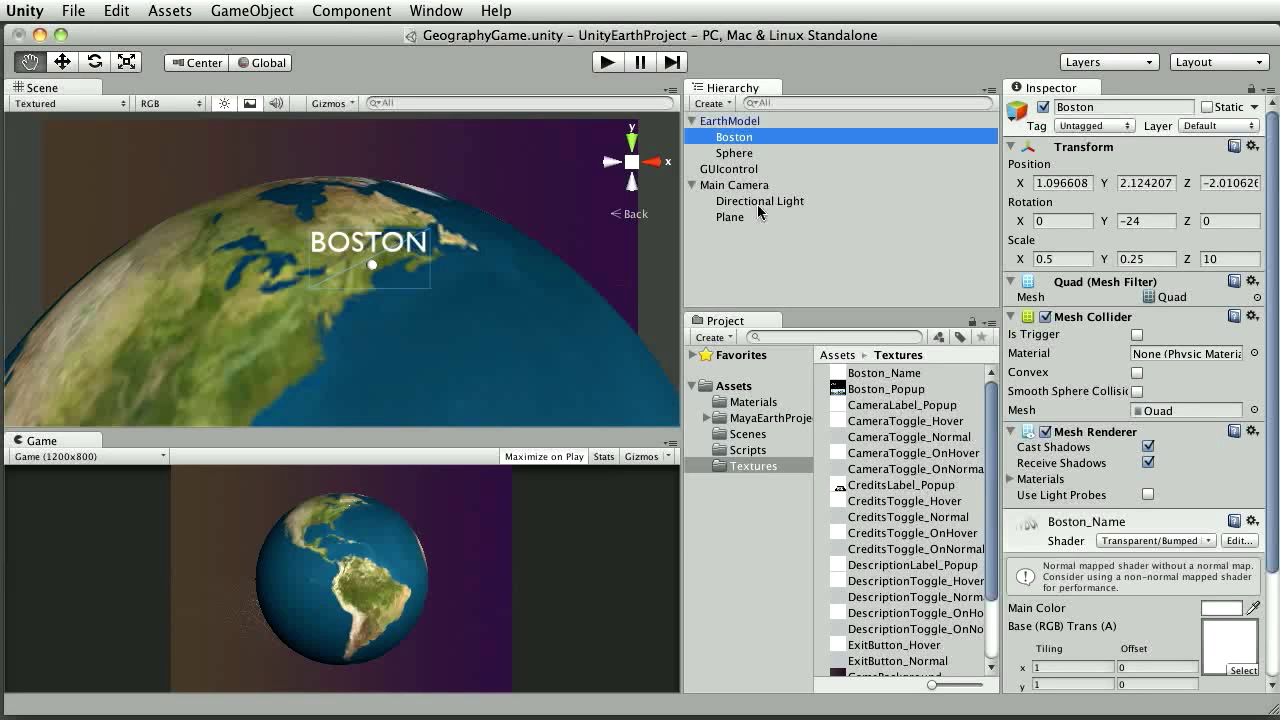
Step: Select the marker Sphere under EarthModel, then clear the selection
click(734, 157)
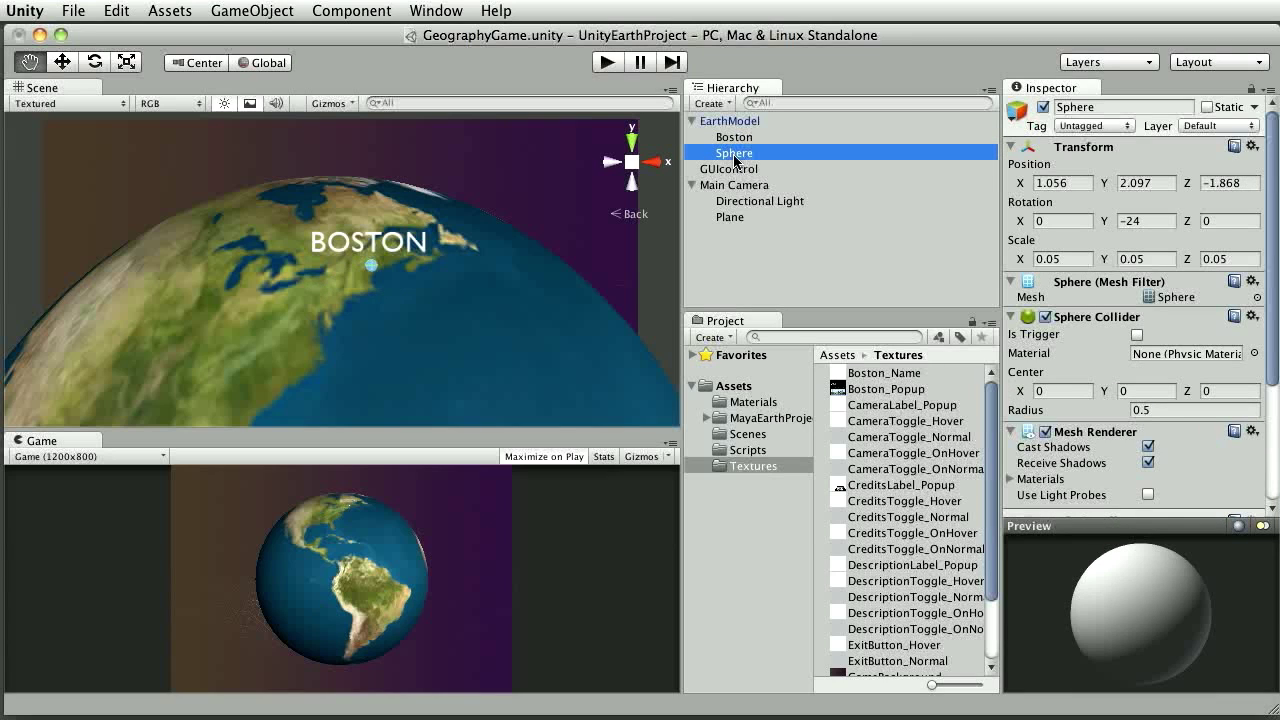
click(736, 246)
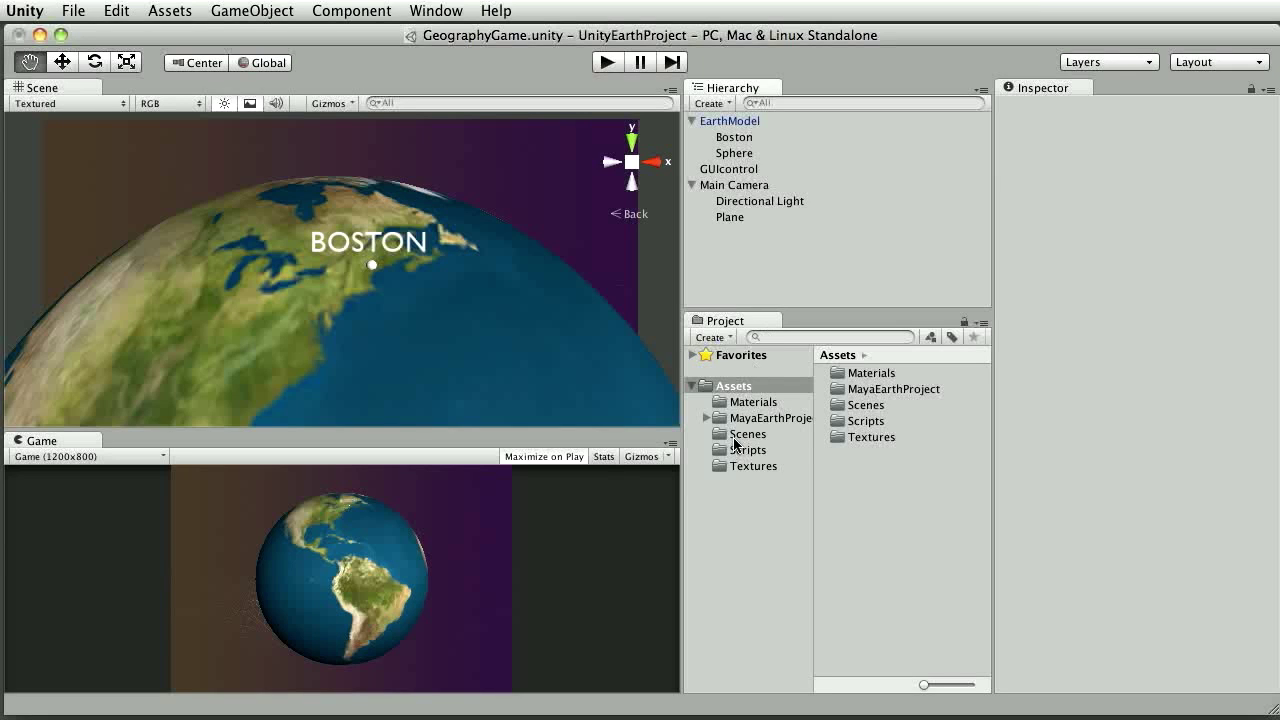
Step: Open BostonPopup from the Scripts folder in MonoDevelop
click(745, 450)
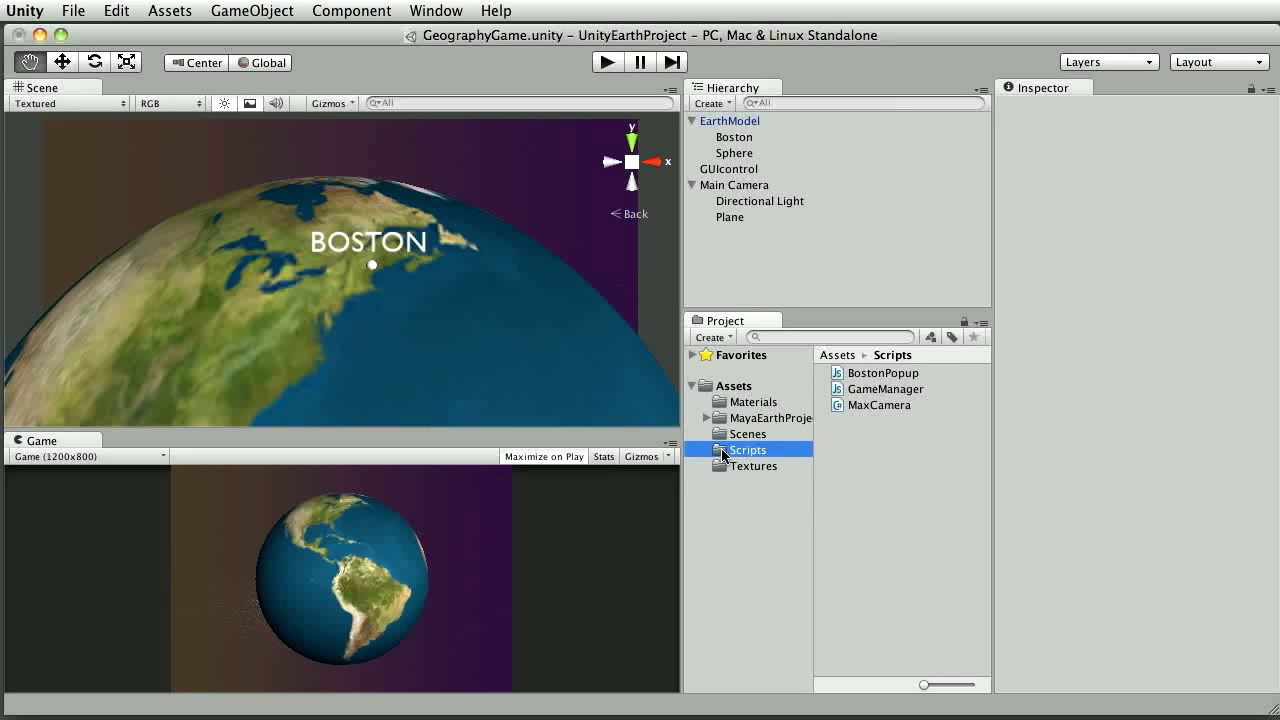
click(836, 377)
double_click(836, 377)
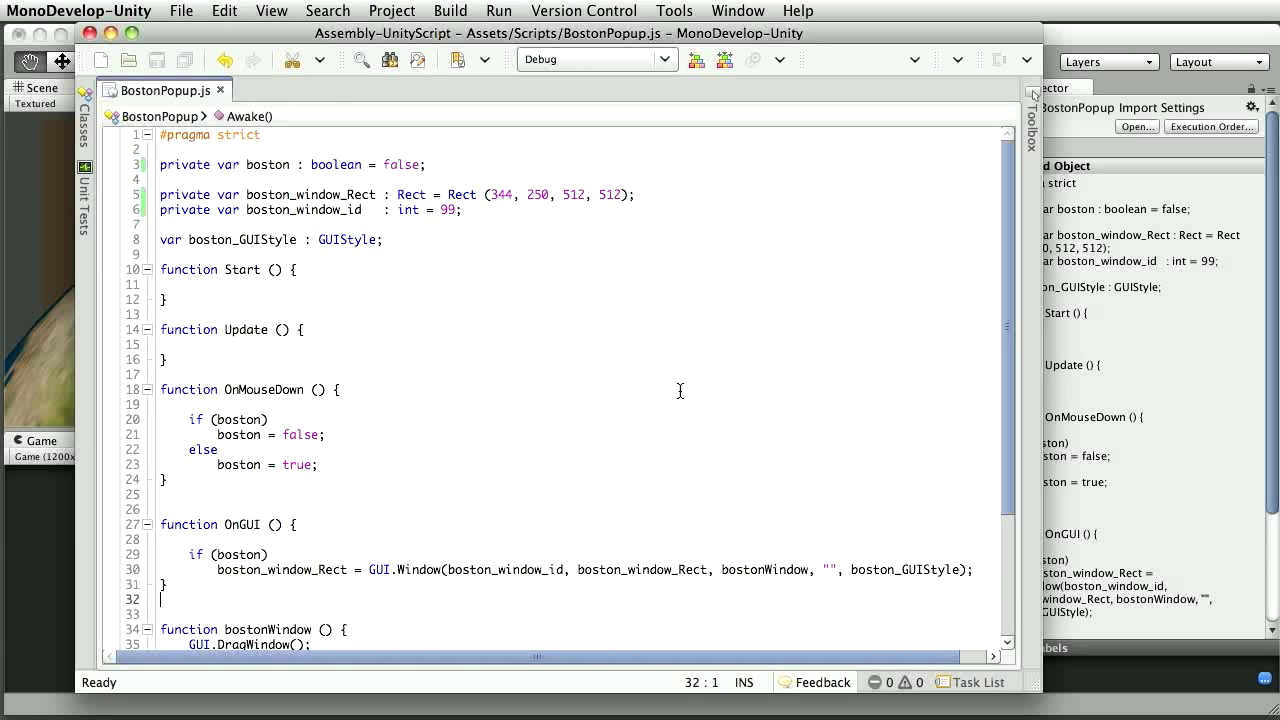
Step: Highlight and review the OnMouseDown function in BostonPopup.js
drag(161, 389, 200, 481)
click(200, 481)
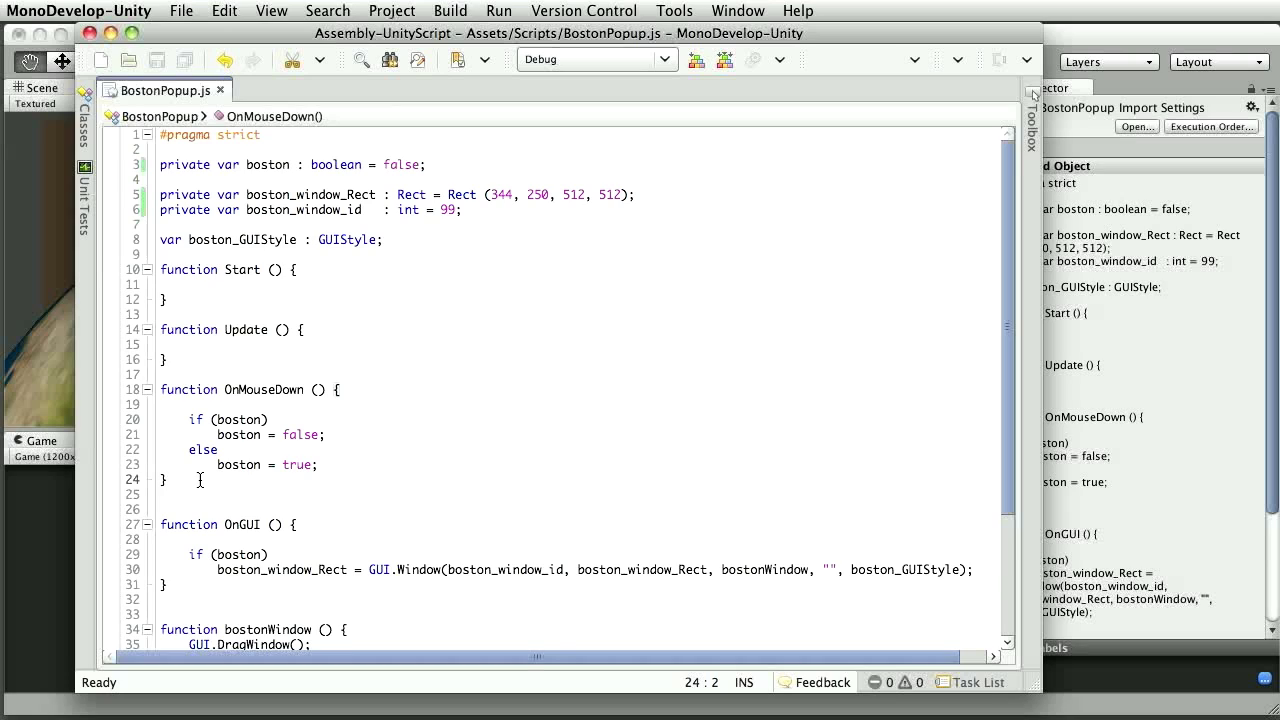
click(356, 434)
click(350, 468)
Step: Review the OnGUI function and its GUI.Window statement on line 30
drag(1004, 484, 1005, 543)
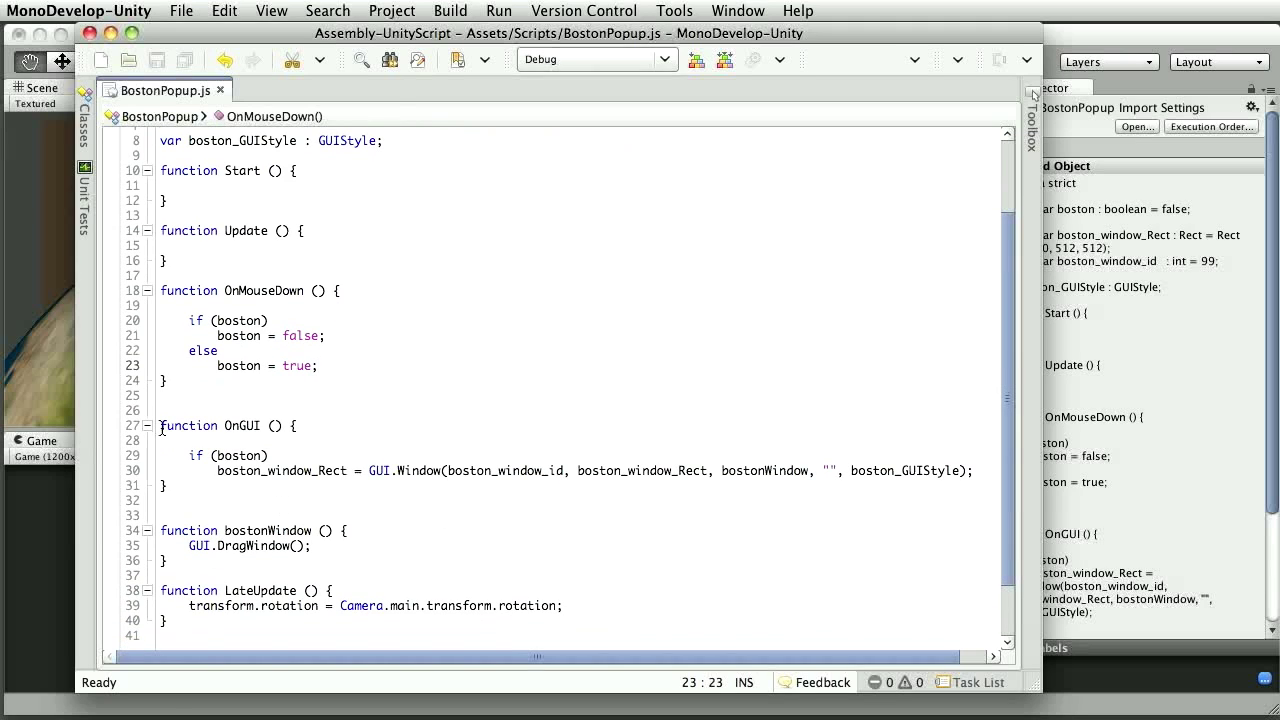
drag(160, 425, 190, 488)
click(190, 488)
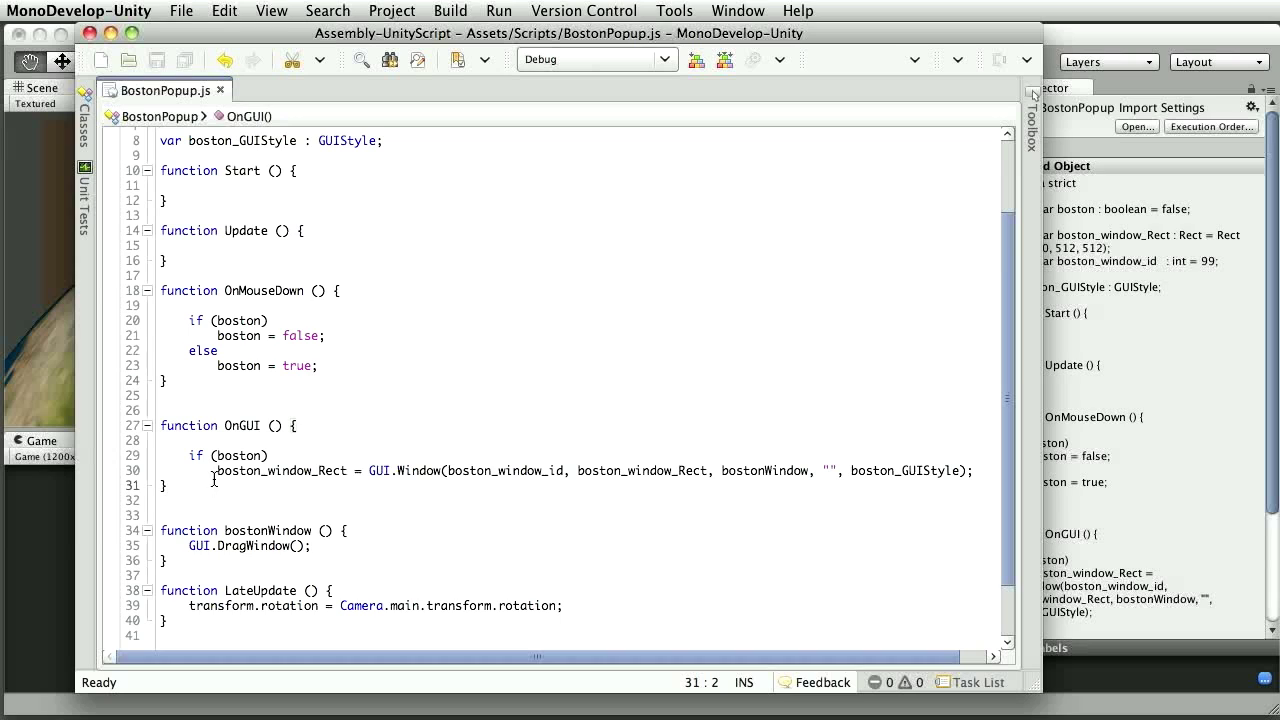
click(214, 472)
drag(214, 472, 975, 474)
click(975, 474)
Step: Review the bostonWindow and LateUpdate functions, then close MonoDevelop
drag(158, 535, 180, 563)
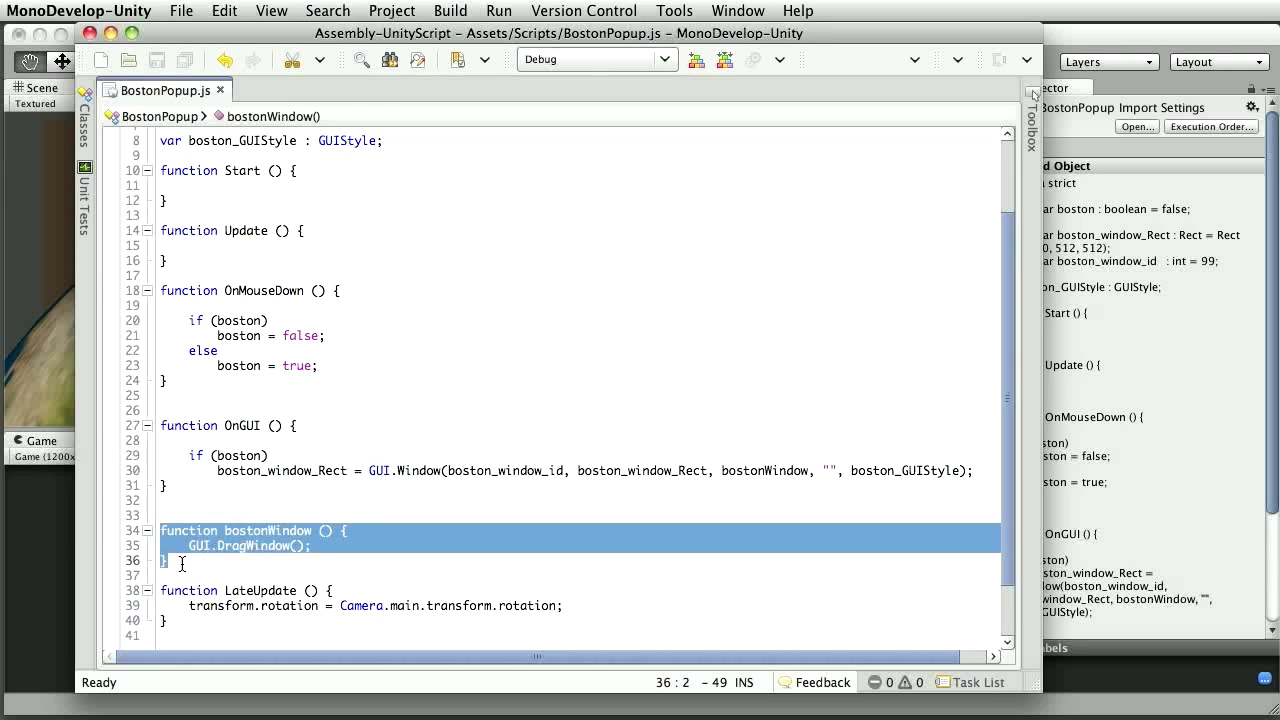
click(181, 563)
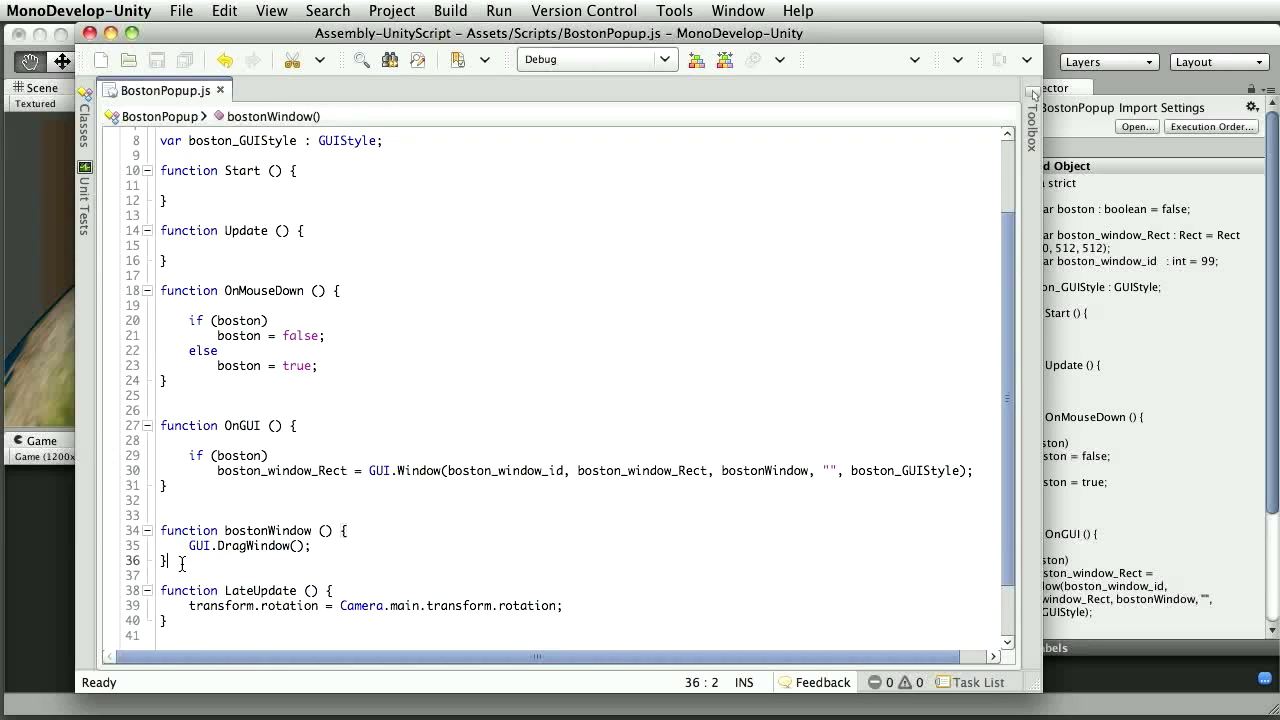
click(338, 548)
drag(158, 590, 180, 618)
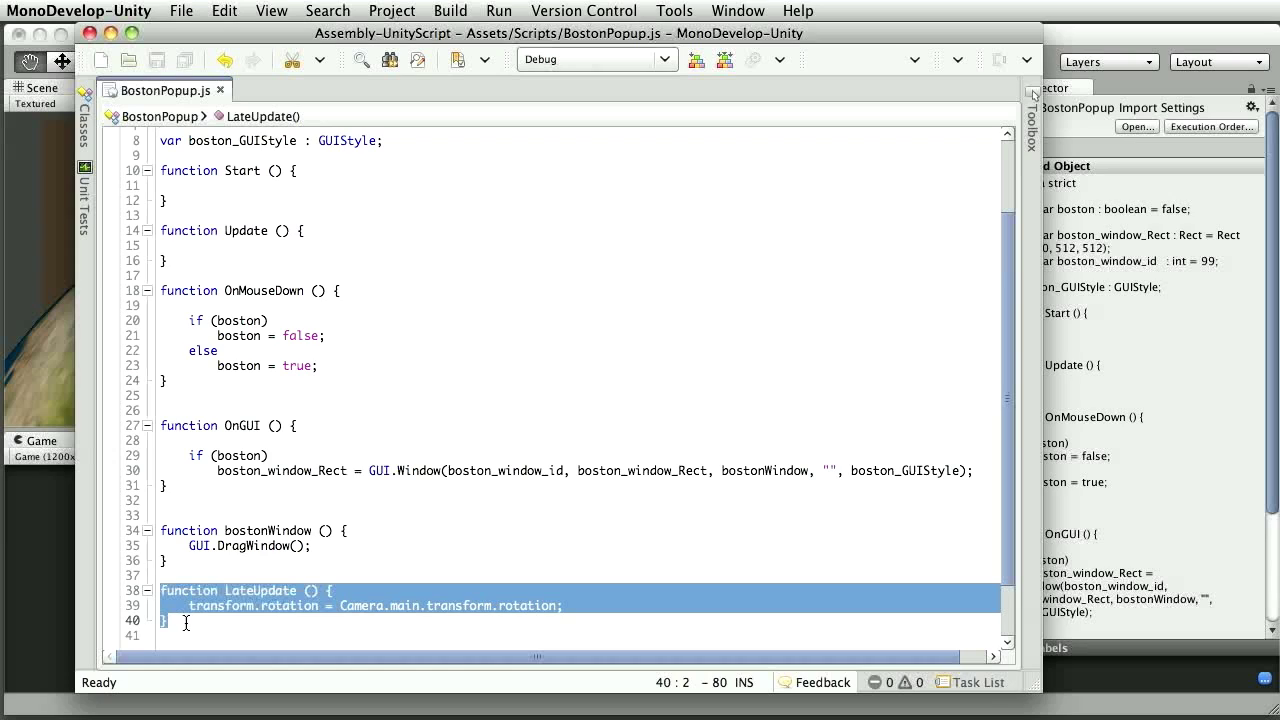
click(185, 622)
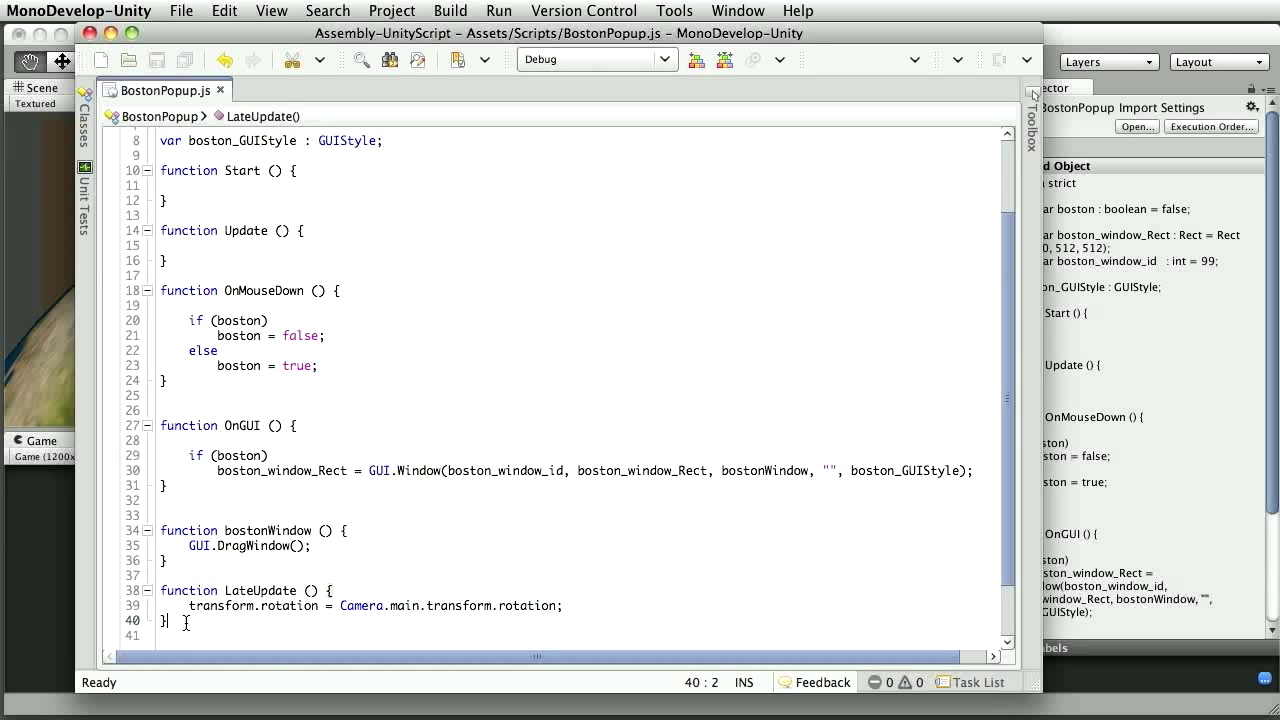
click(88, 36)
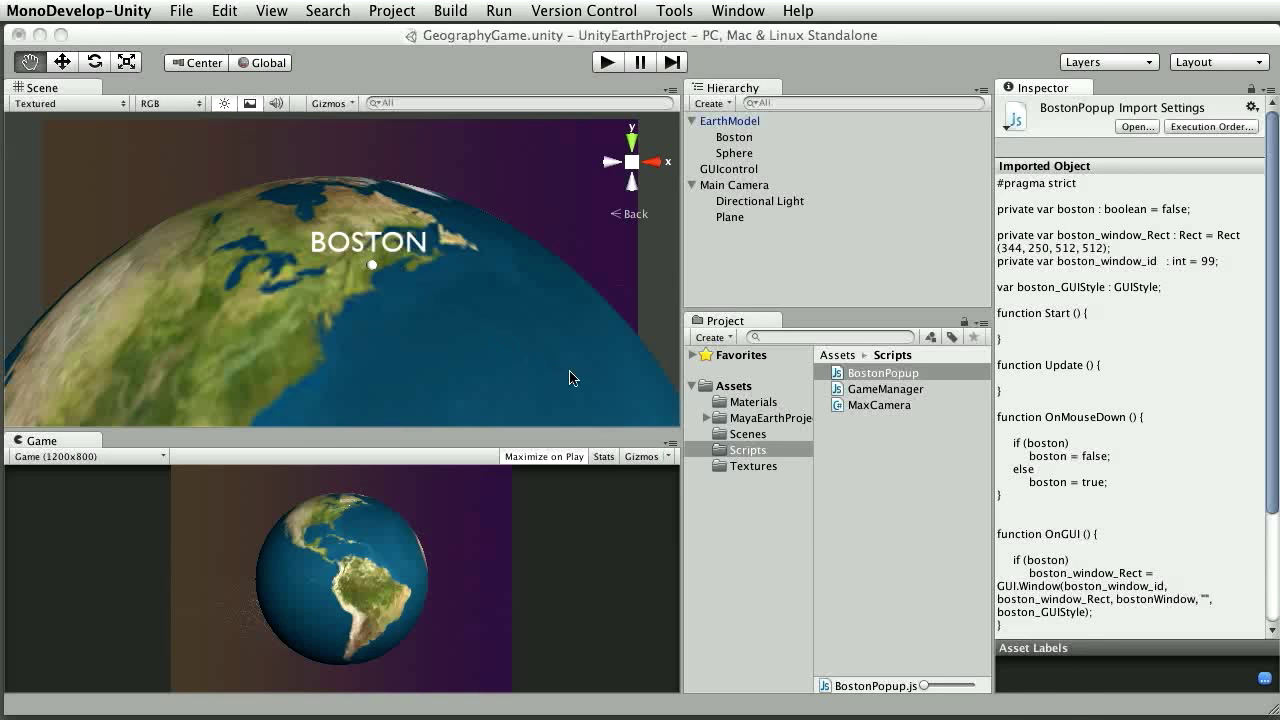
click(731, 138)
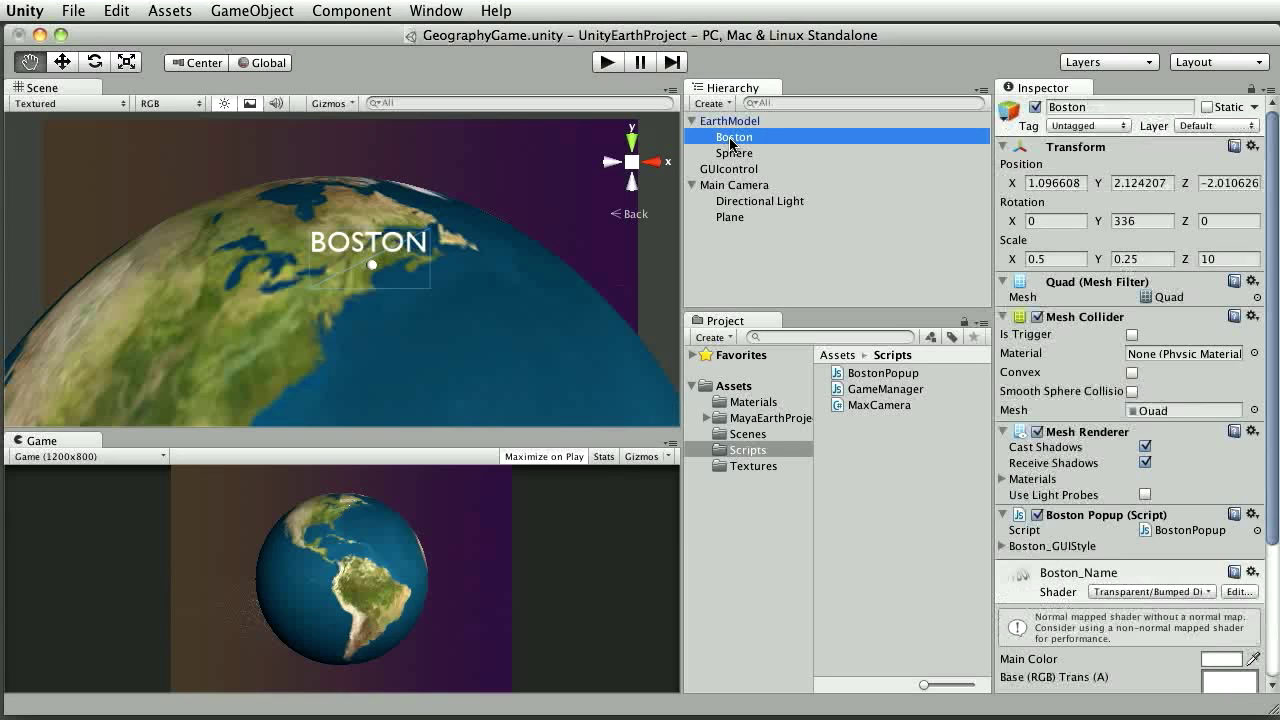
click(1275, 380)
drag(1275, 380, 1276, 516)
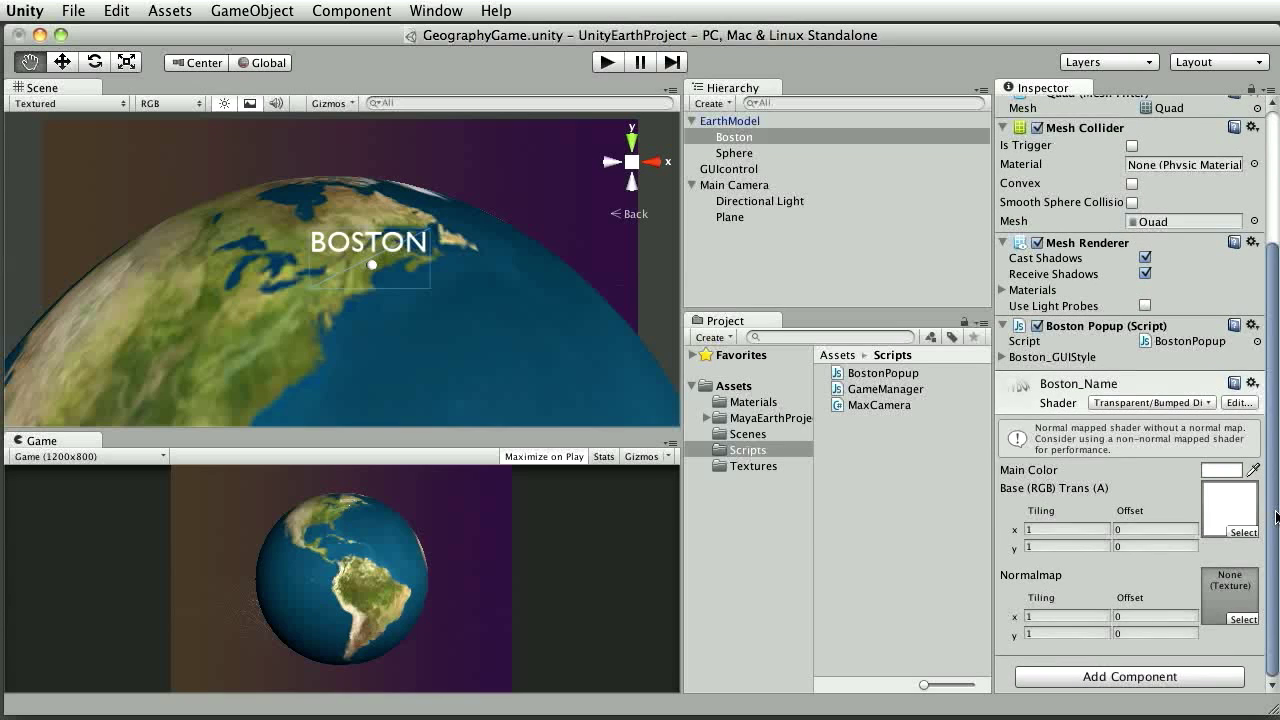
click(1001, 360)
click(1002, 357)
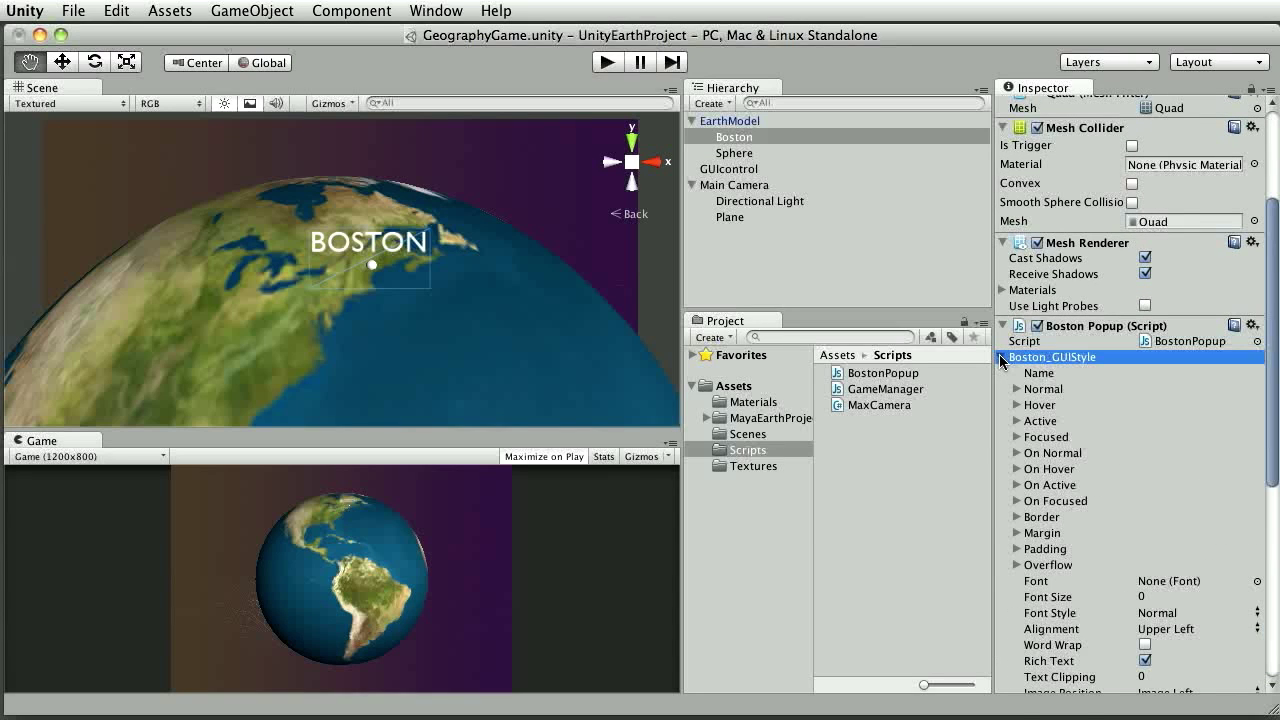
click(1017, 388)
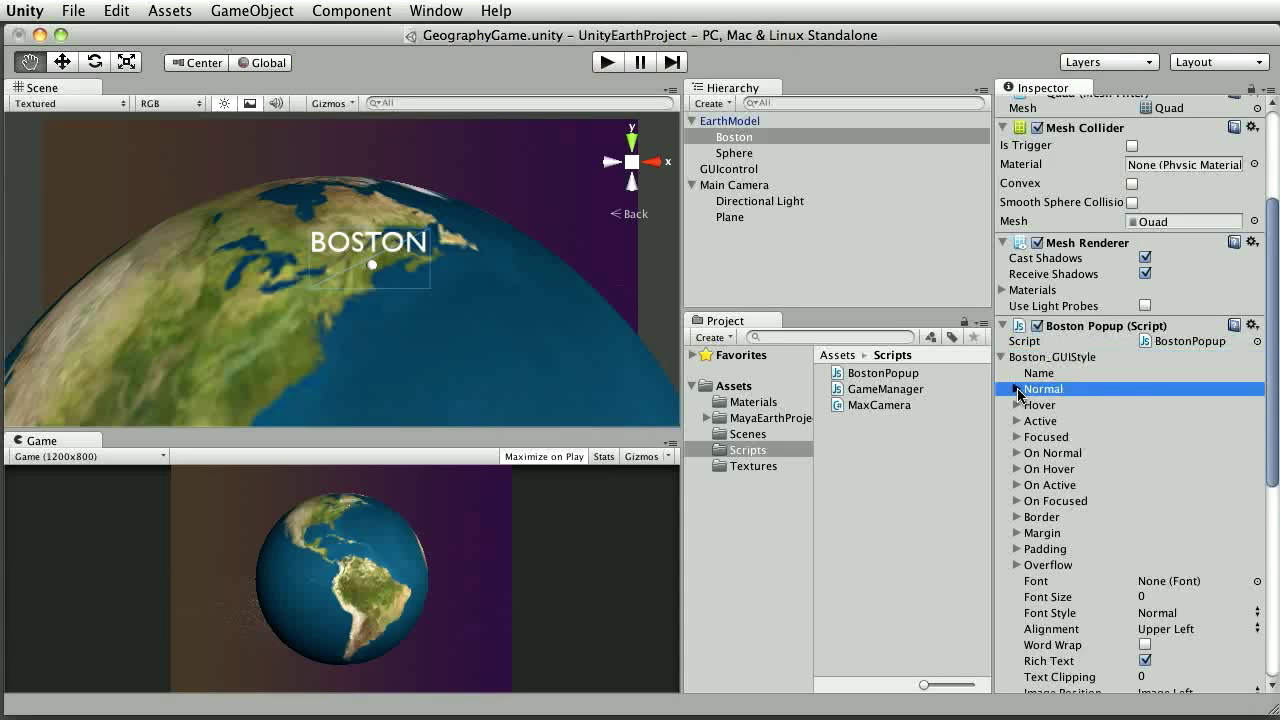
click(1017, 437)
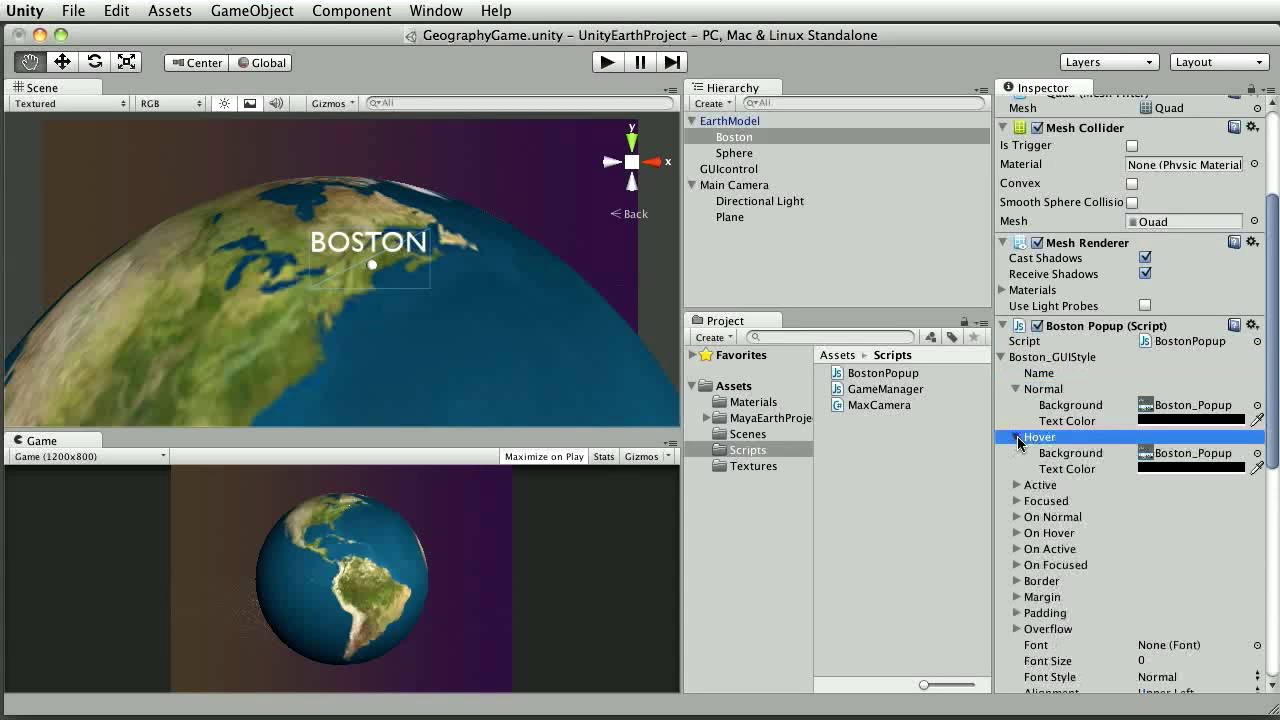
click(1017, 517)
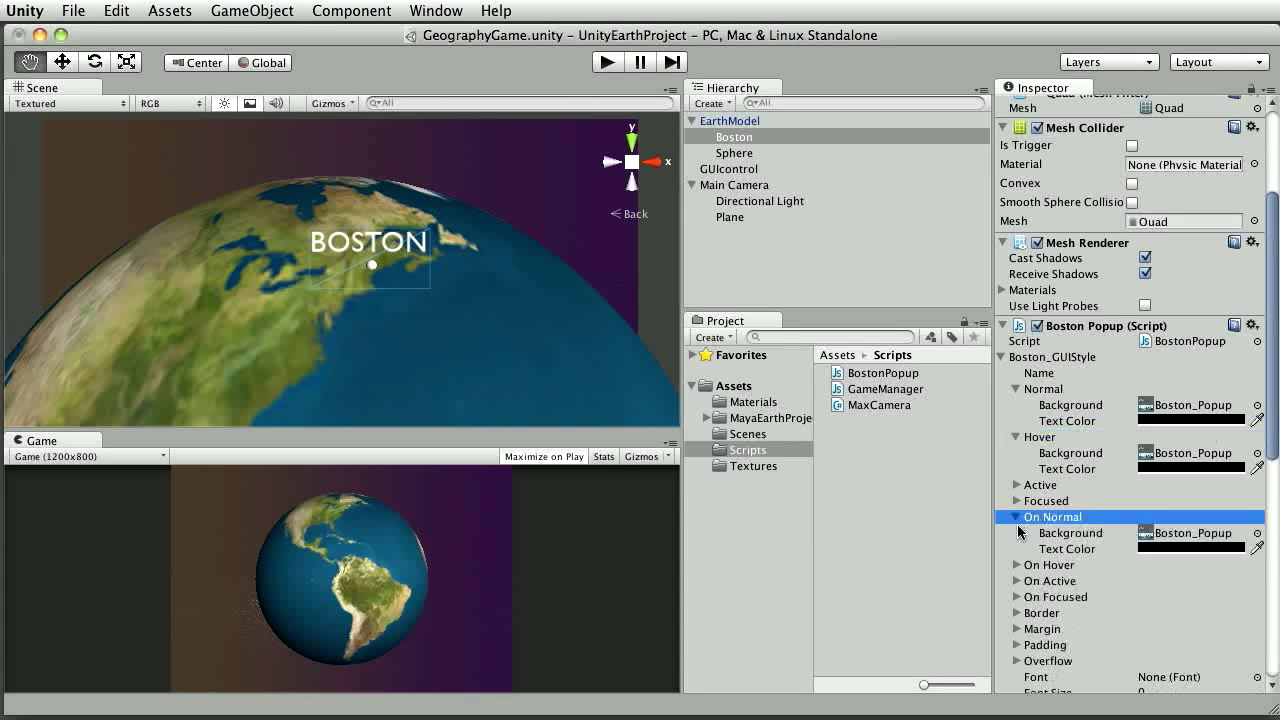
click(1017, 565)
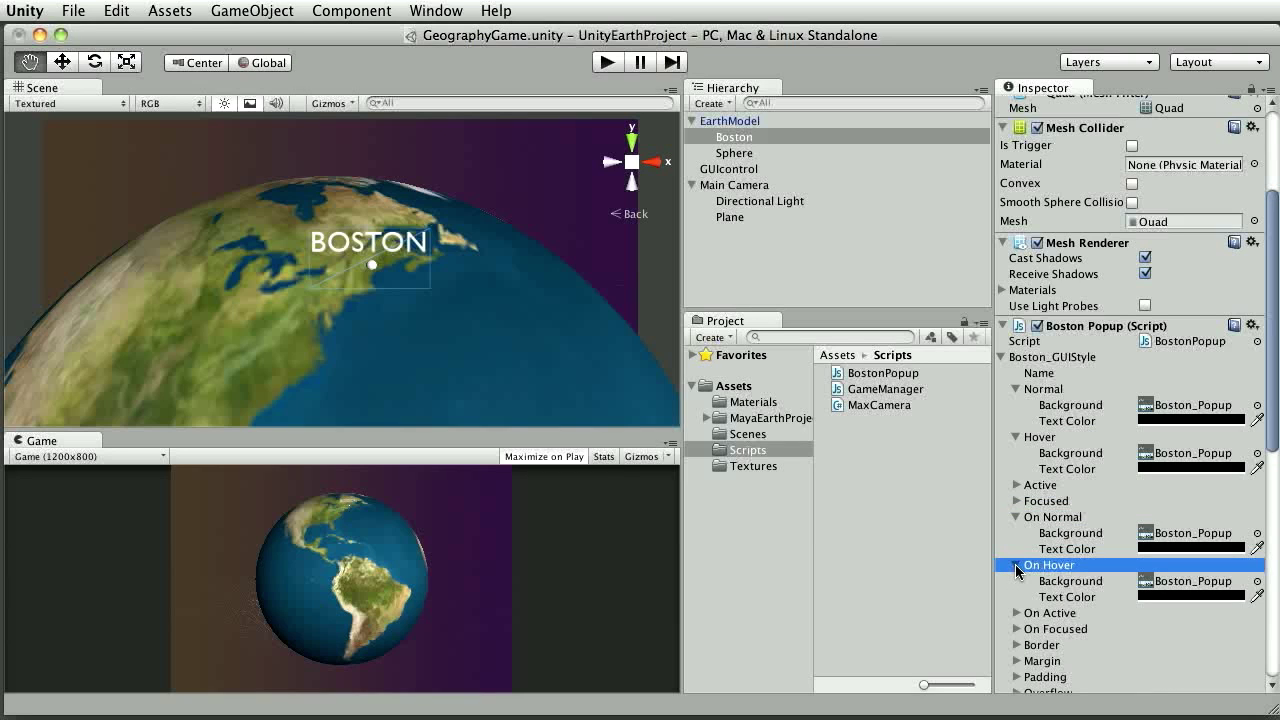
click(905, 473)
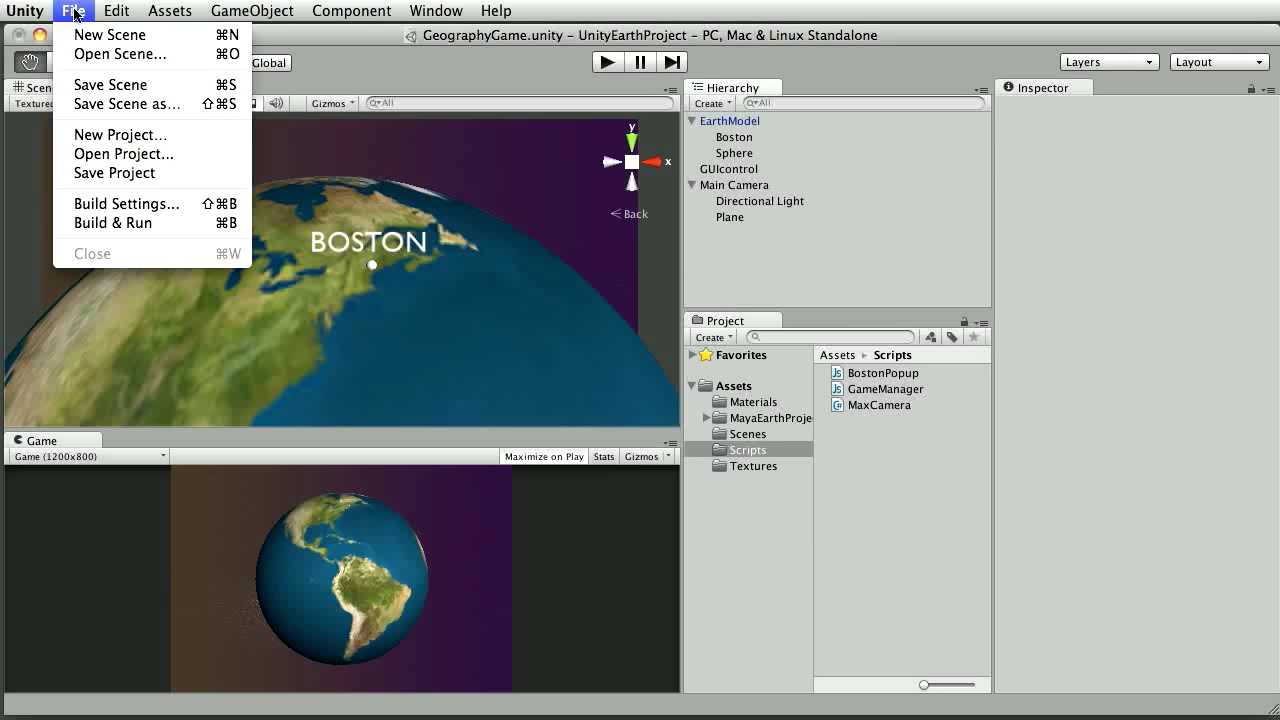
Step: Run File > Save Scene and File > Save Project, then enter Play mode
click(95, 85)
click(73, 10)
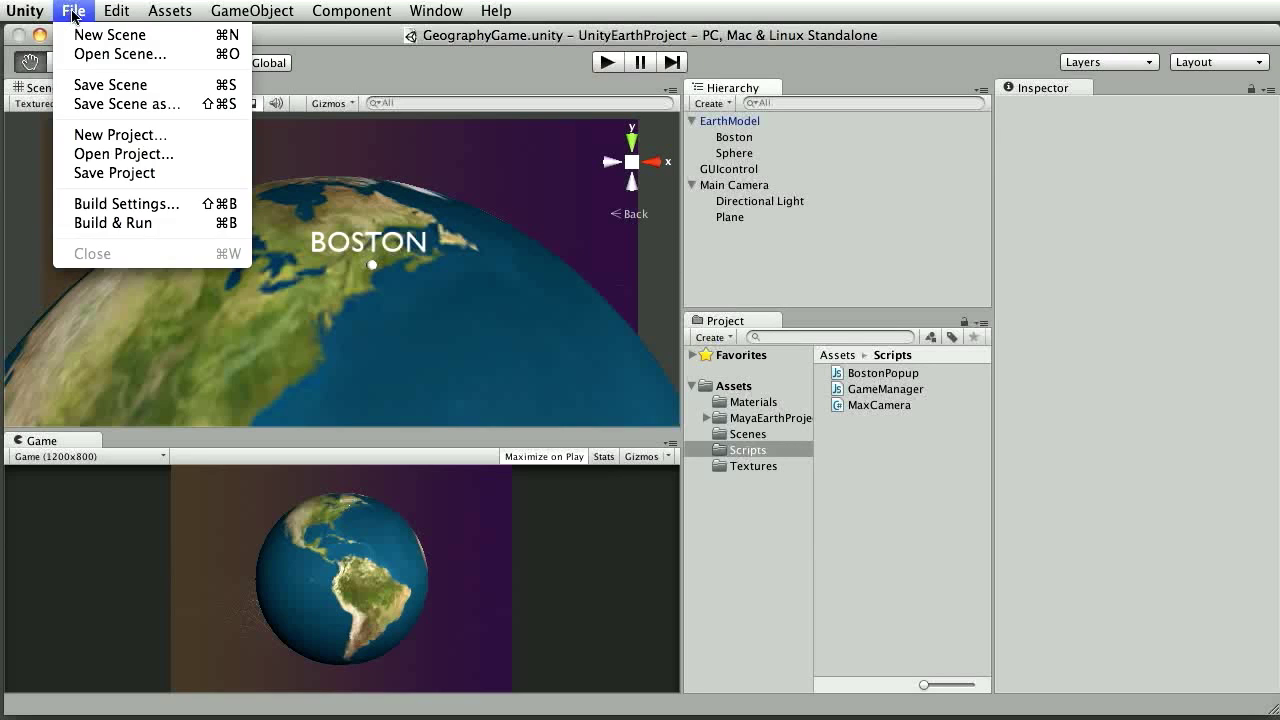
click(104, 173)
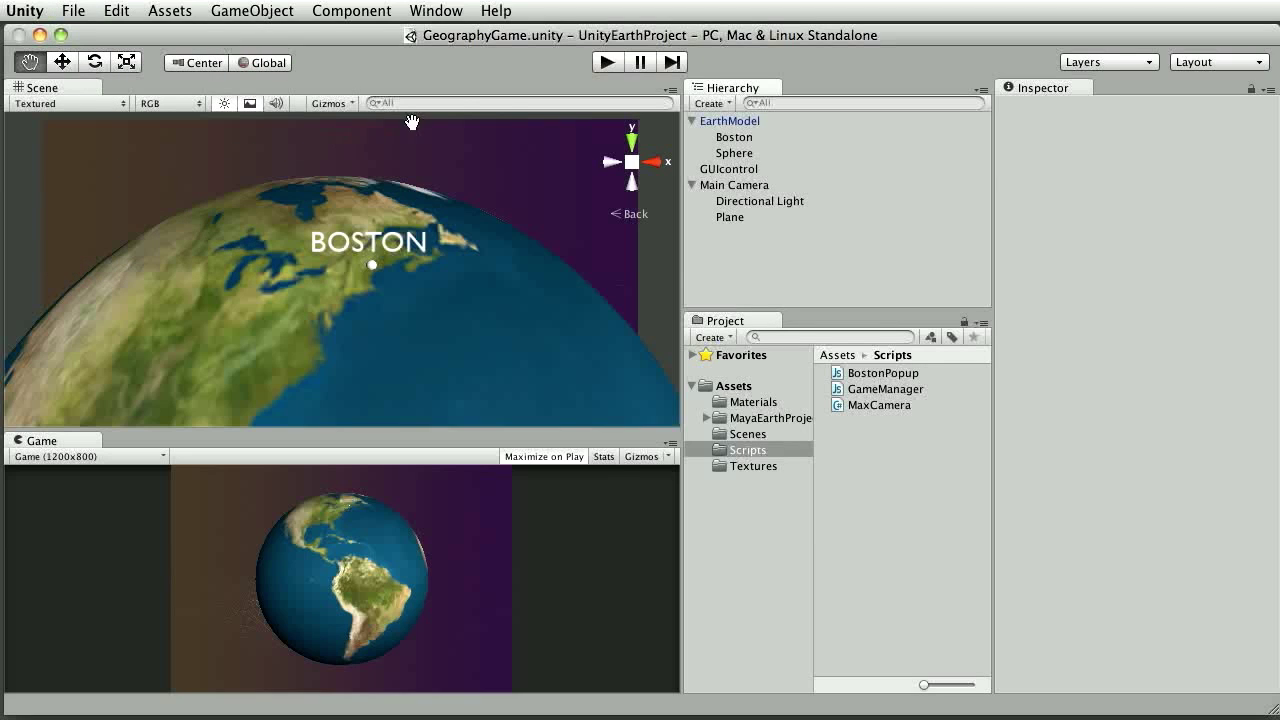
click(606, 63)
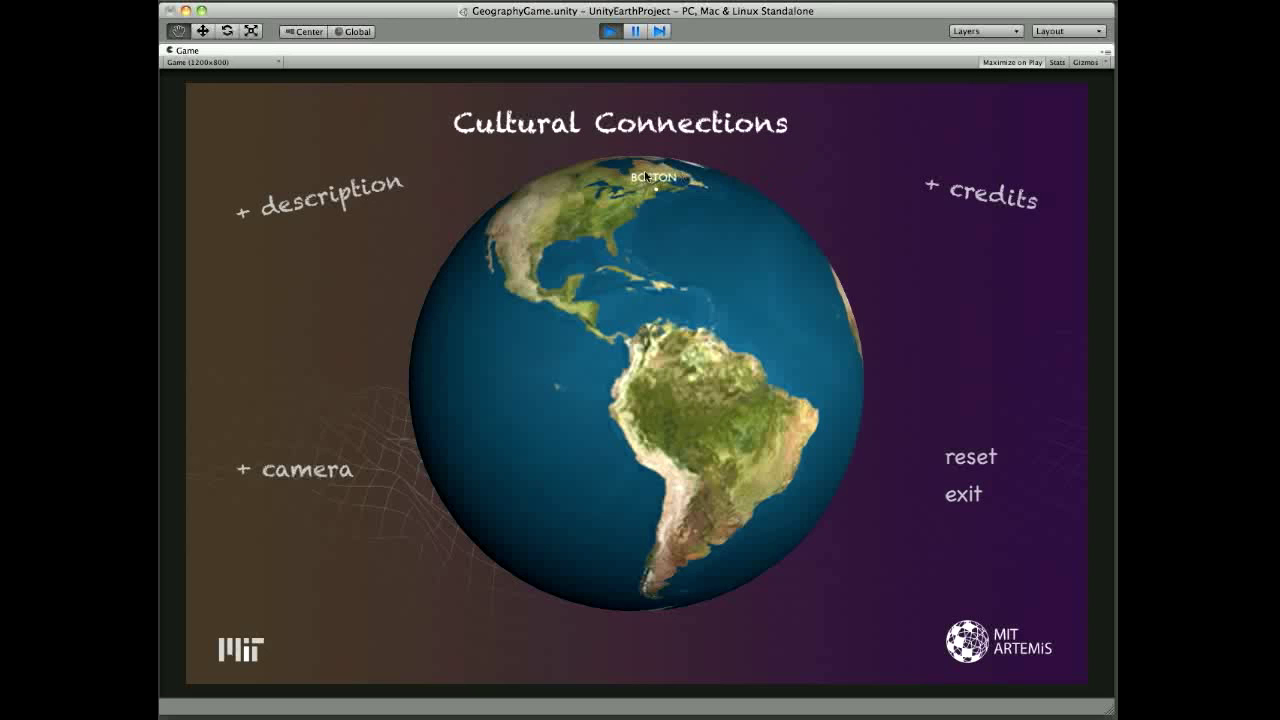
Step: Toggle the game's description, camera help and credits panels on and off
click(363, 198)
click(362, 200)
click(335, 478)
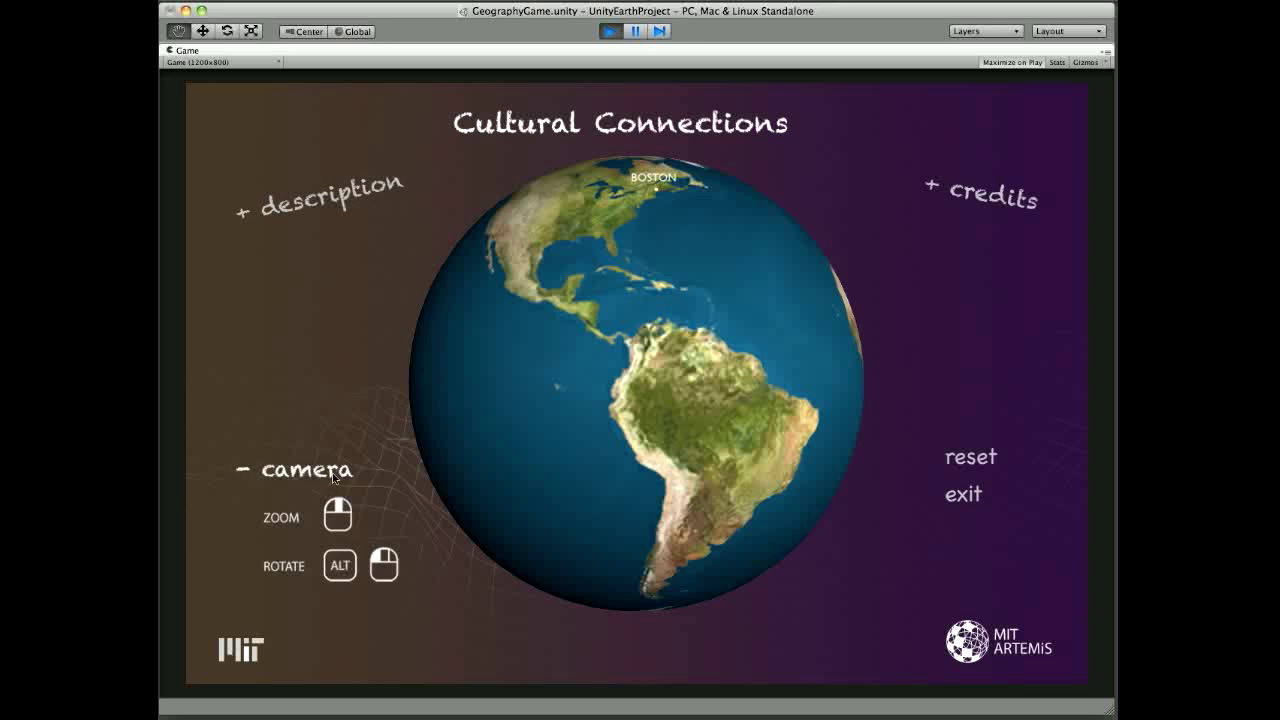
click(335, 478)
click(992, 196)
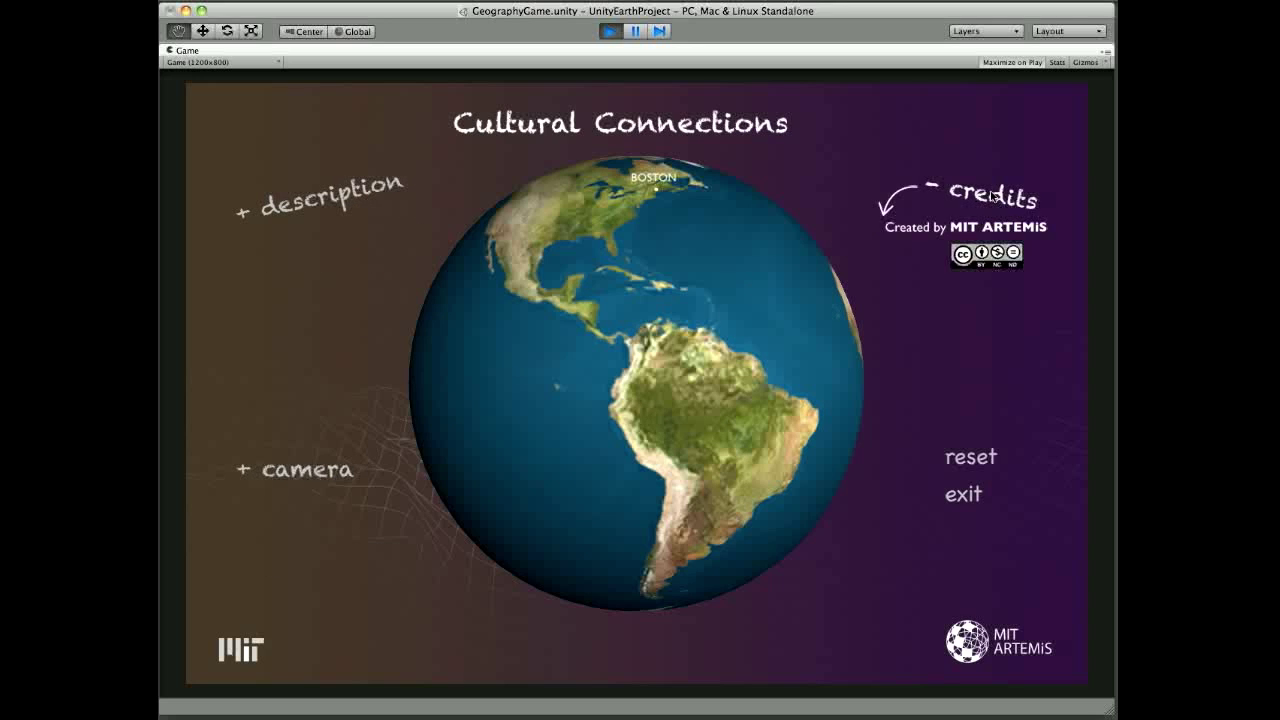
click(993, 196)
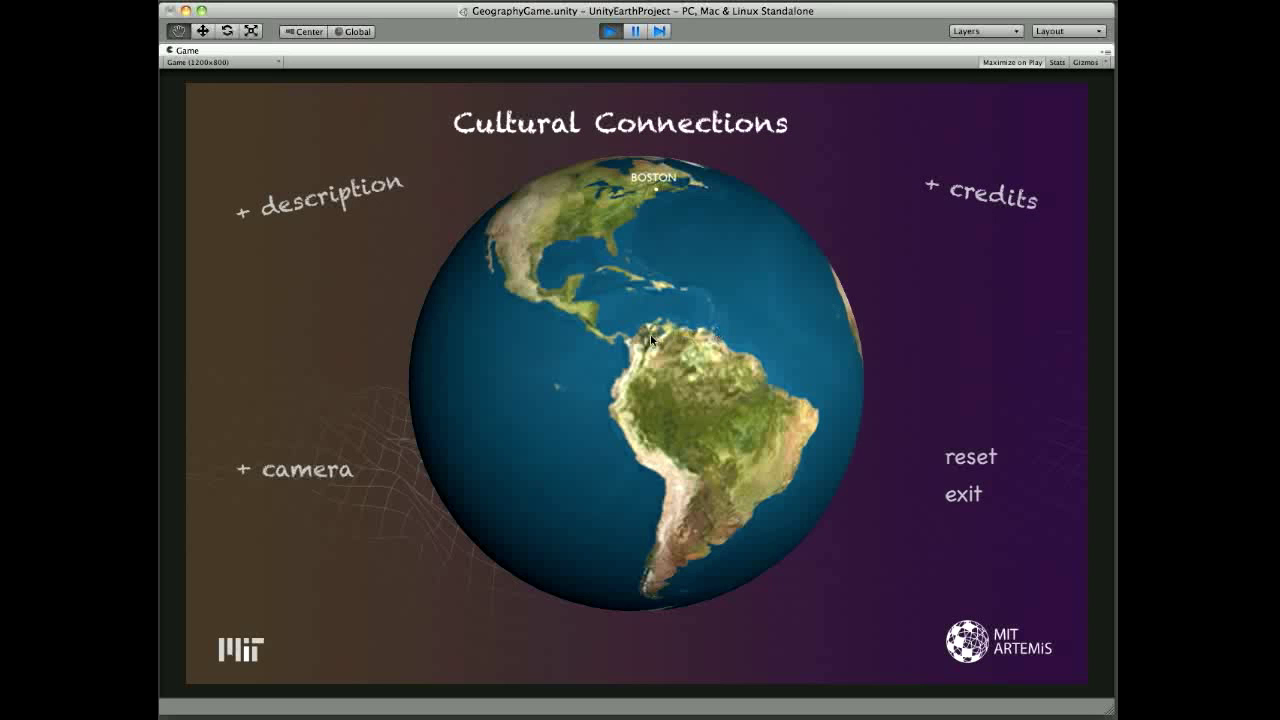
Step: Rotate and zoom the globe to North America, then click the Boston marker for its popup
mouse_move(657, 322)
mouse_down()
mouse_move(649, 354)
mouse_move(638, 286)
mouse_move(643, 322)
mouse_up()
scroll(638, 286, up, 2)
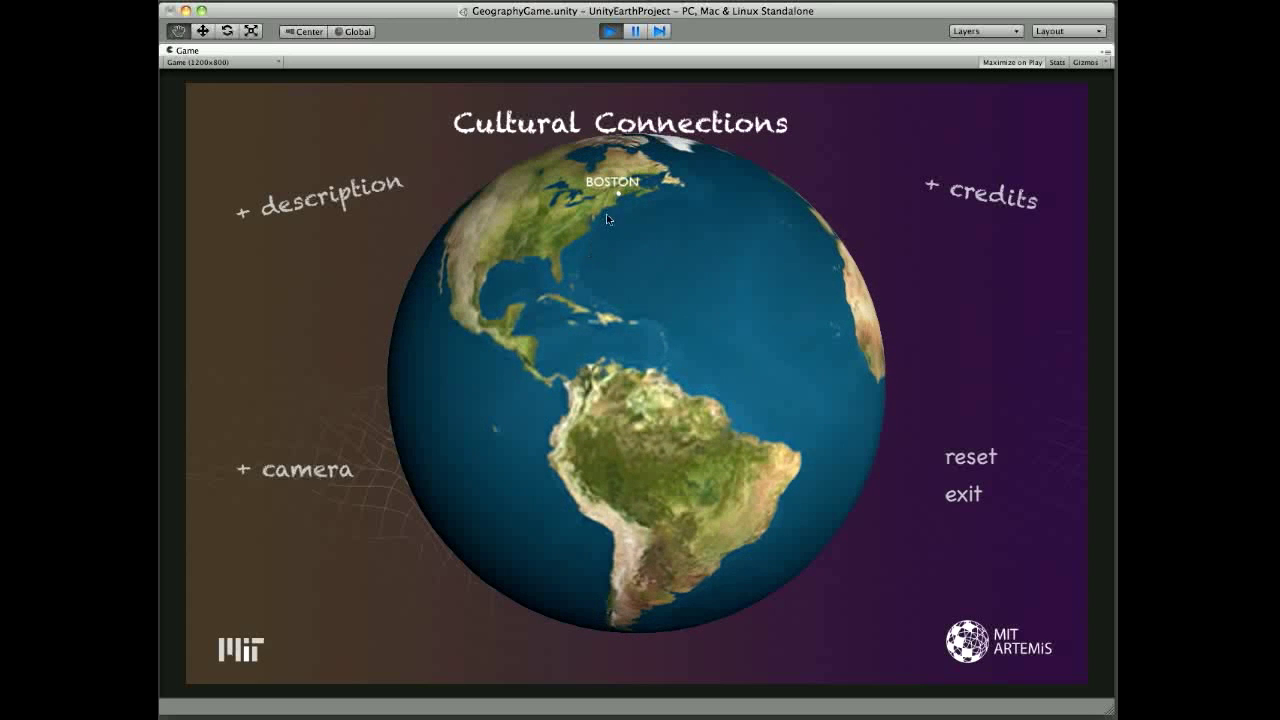
click(598, 187)
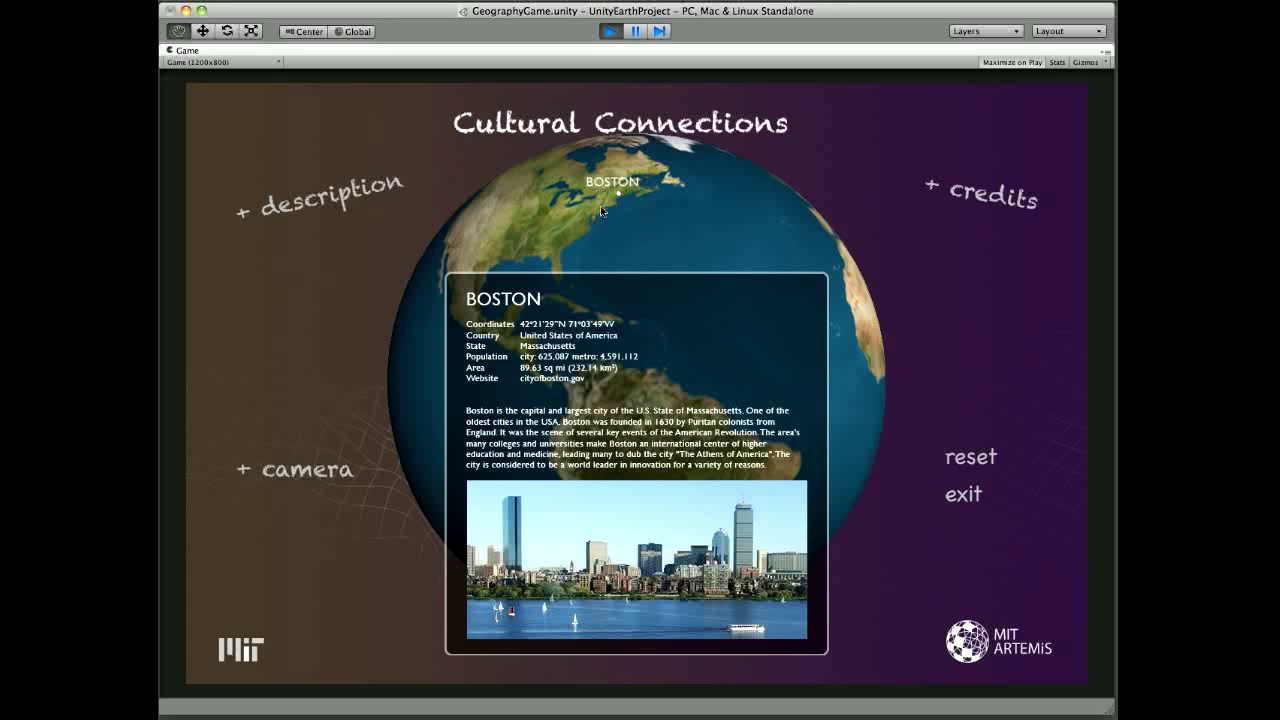